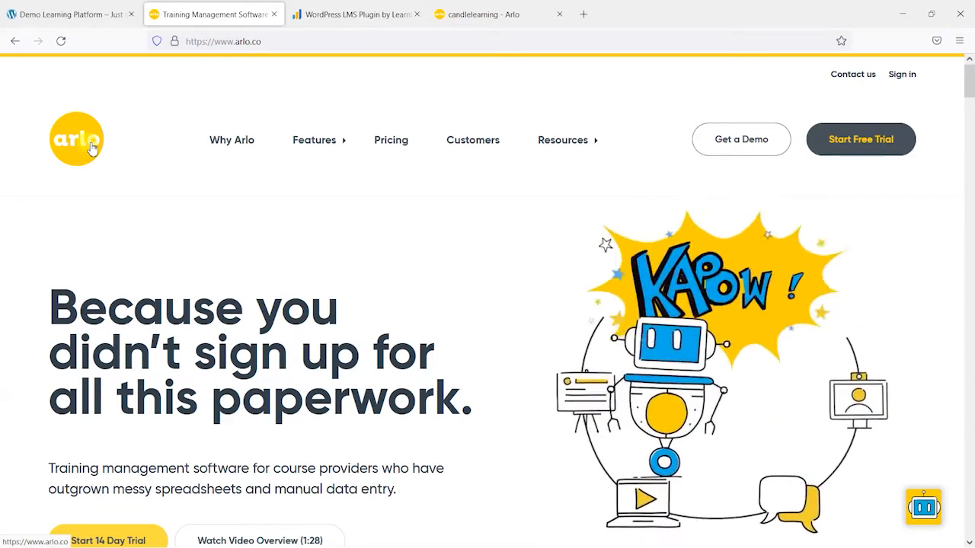
Step: Review Arlo's features and integrations, including LearnDash LMS, and look over the LearnDash home page
mouse_move(314, 146)
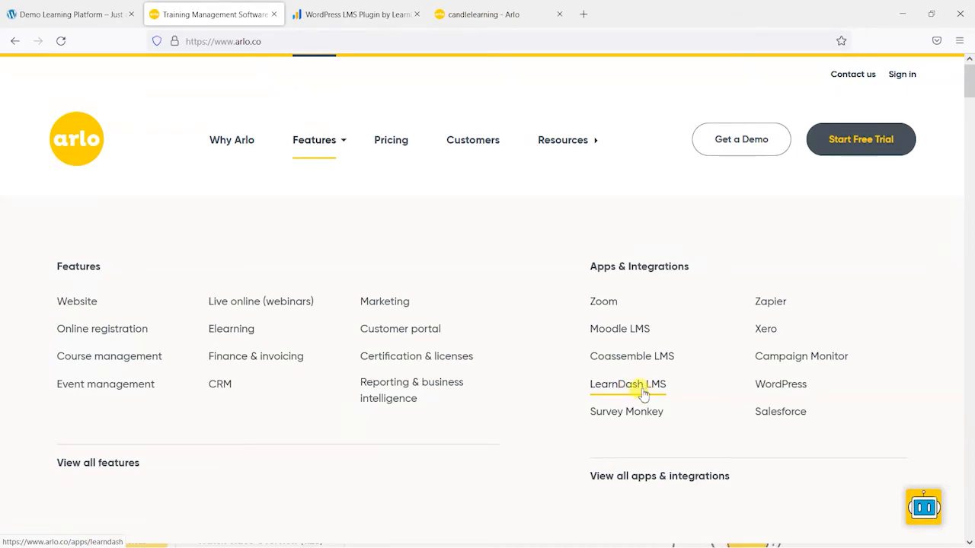
left_click(332, 14)
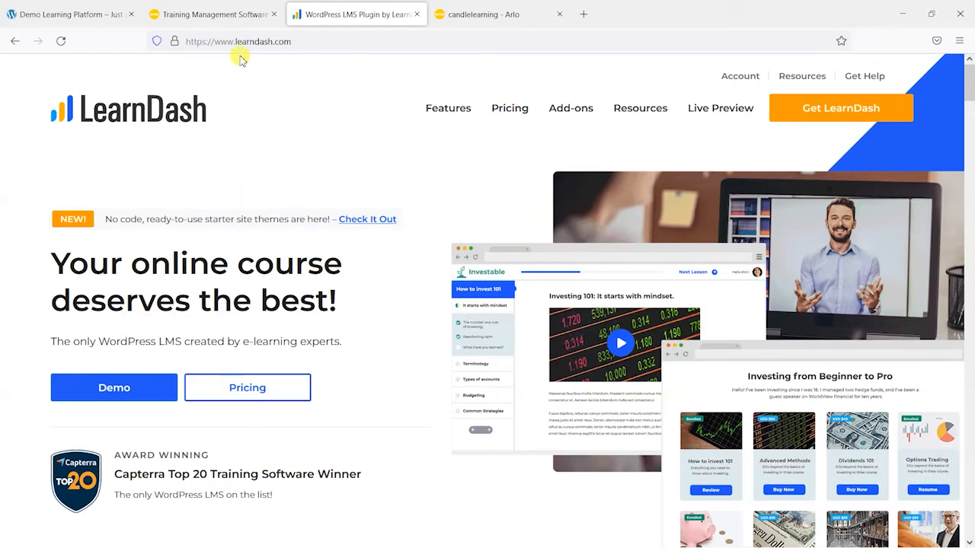
mouse_move(440, 107)
scroll(385, 221, "down", 5)
scroll(389, 225, "down", 4)
scroll(389, 233, "up", 8)
scroll(389, 241, "up", 1)
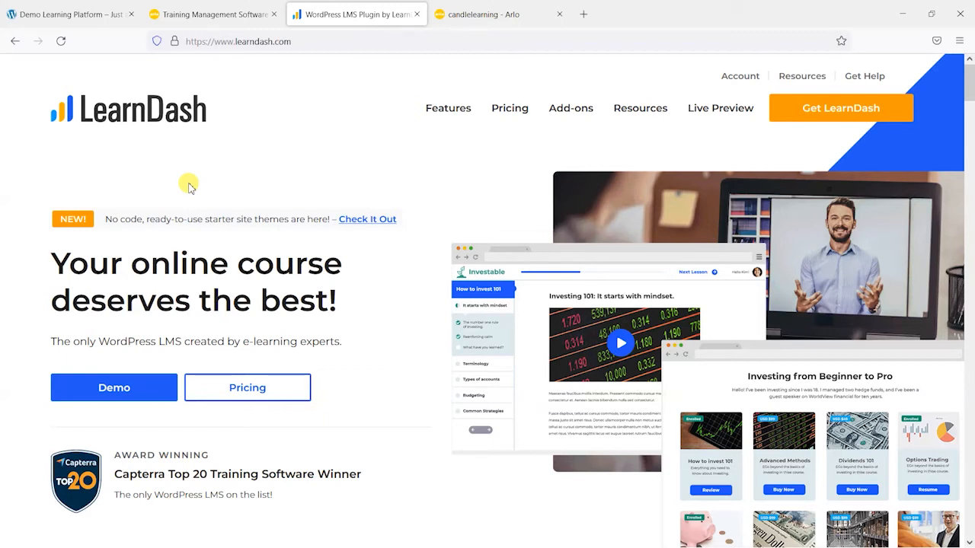
left_click(196, 15)
mouse_move(316, 146)
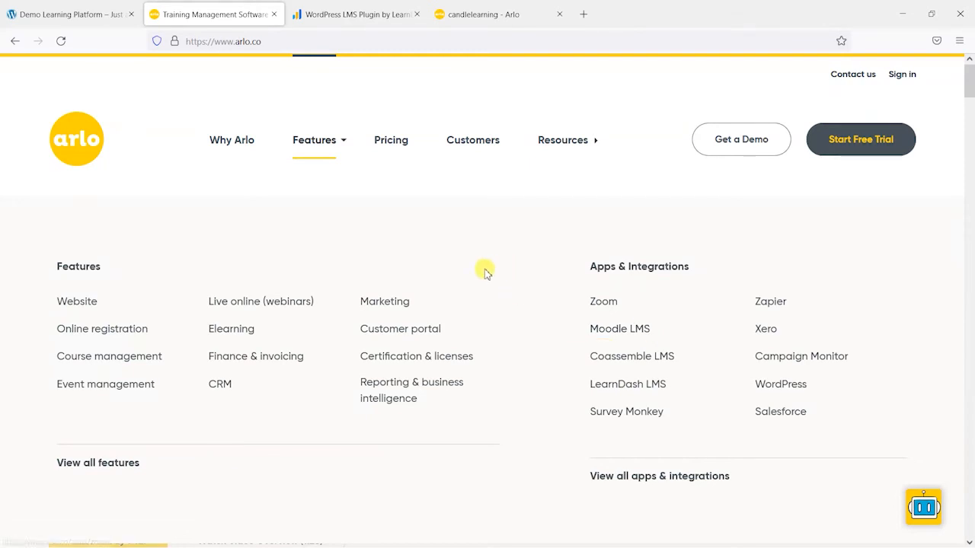
Step: Switch to the Demo Learning Platform site and look through its Home and About pages from header to footer
left_click(23, 10)
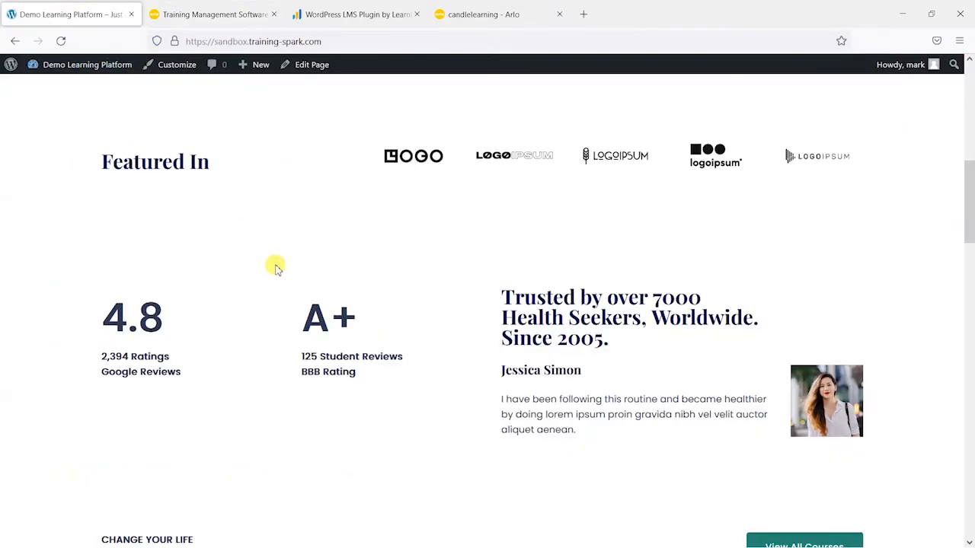
scroll(266, 257, "up", 6)
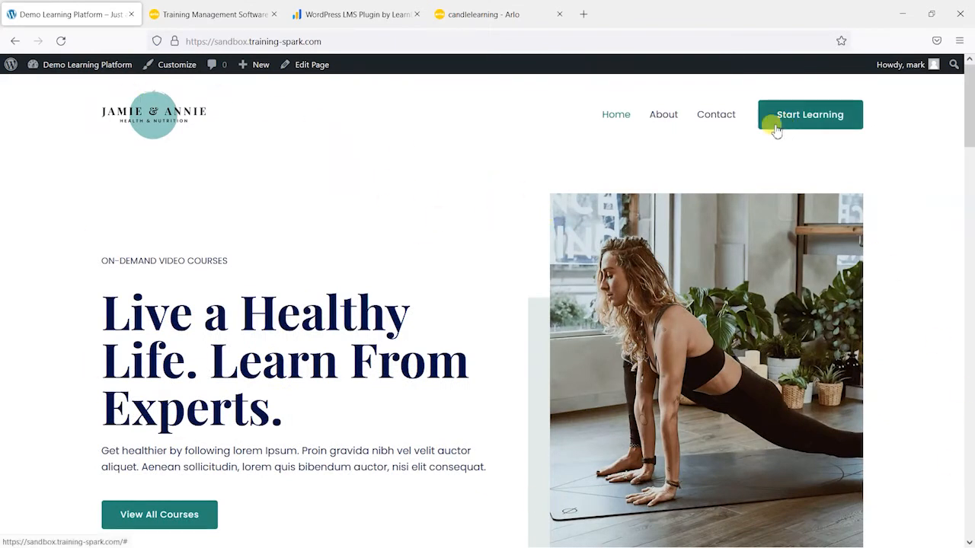
left_click(664, 116)
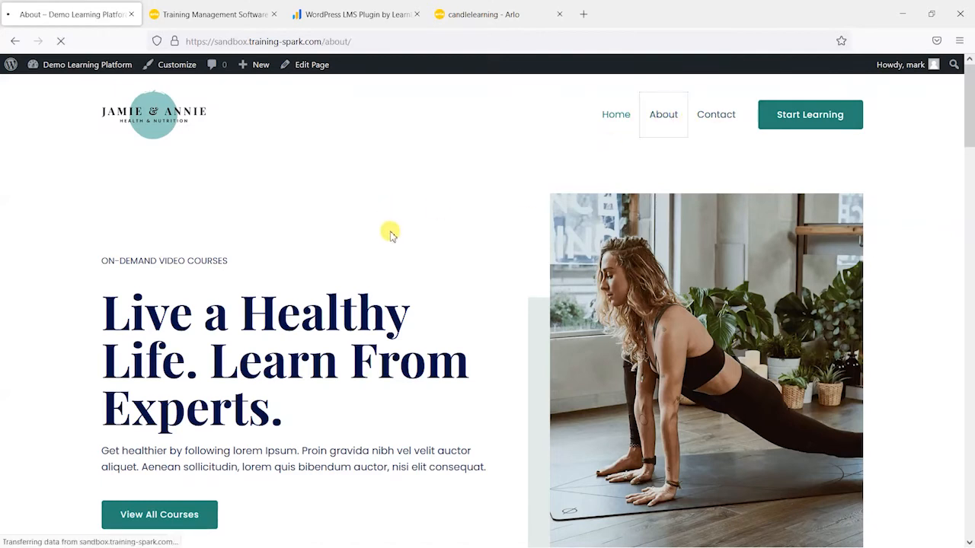
left_click(152, 113)
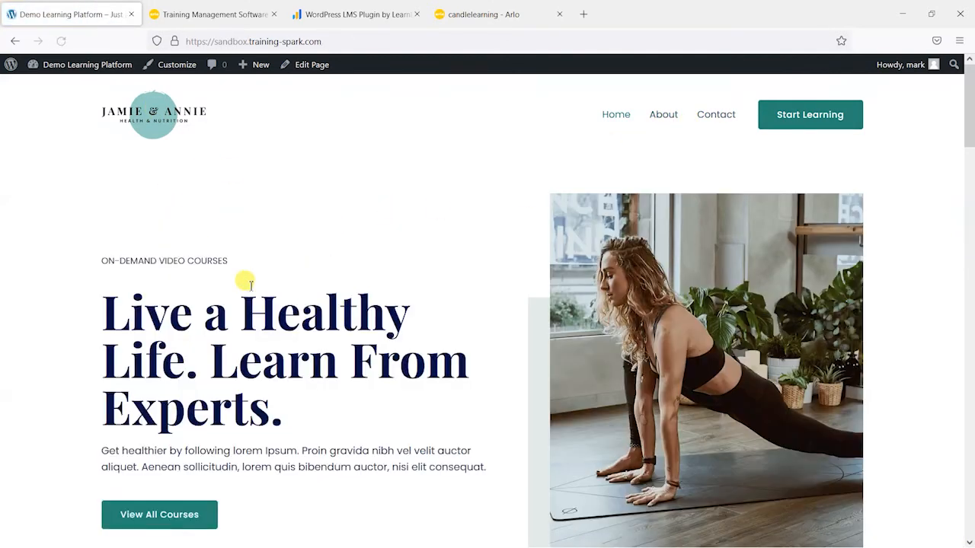
scroll(247, 278, "down", 20)
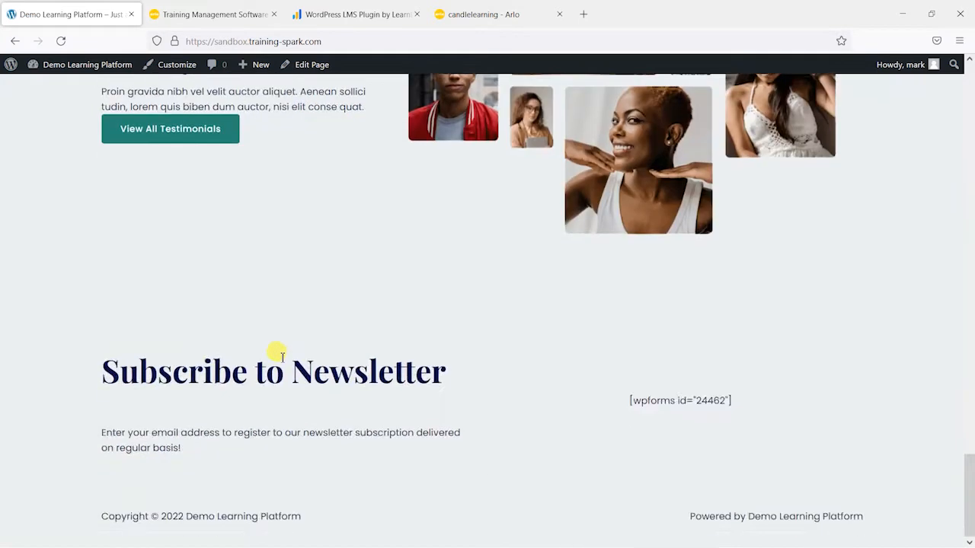
scroll(278, 352, "up", 20)
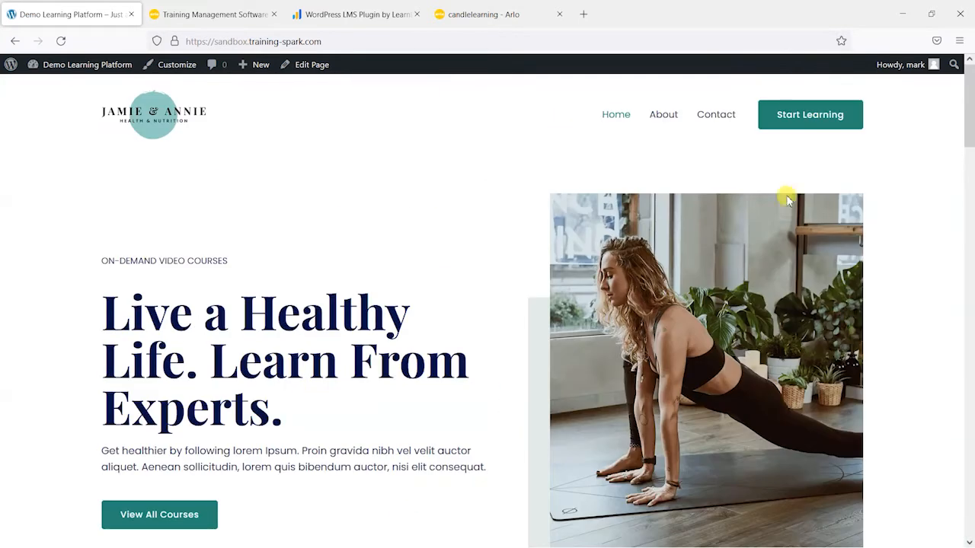
left_click(668, 117)
scroll(736, 331, "down", 3)
scroll(736, 331, "up", 3)
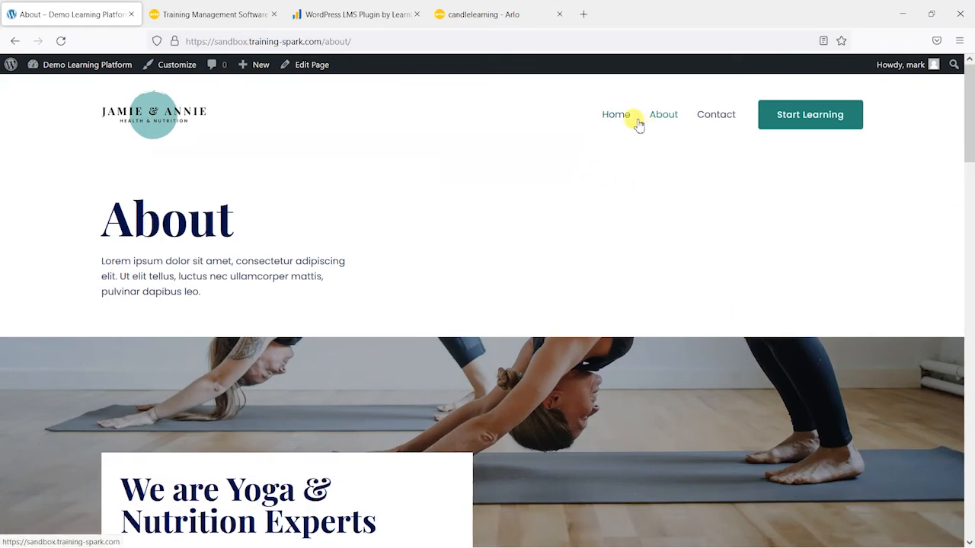
scroll(385, 333, "down", 15)
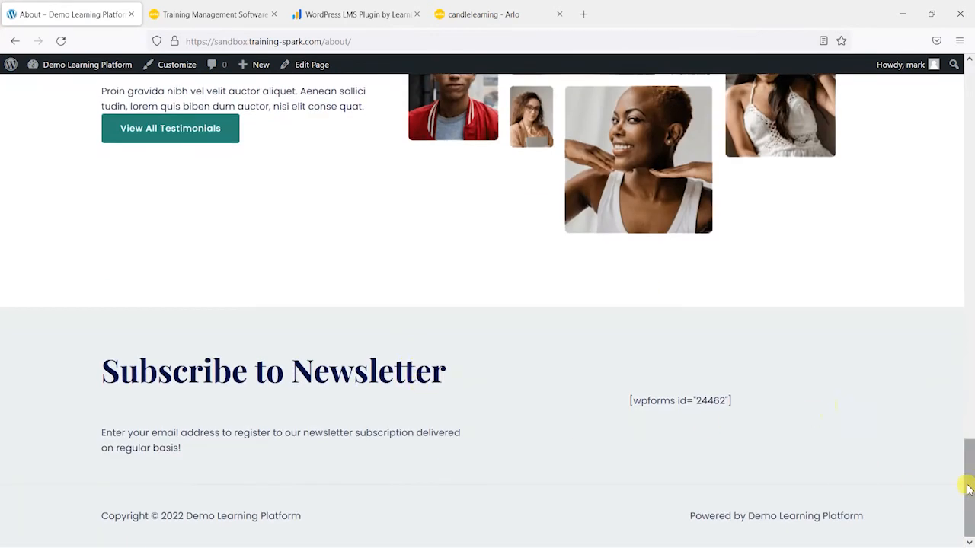
scroll(666, 381, "up", 15)
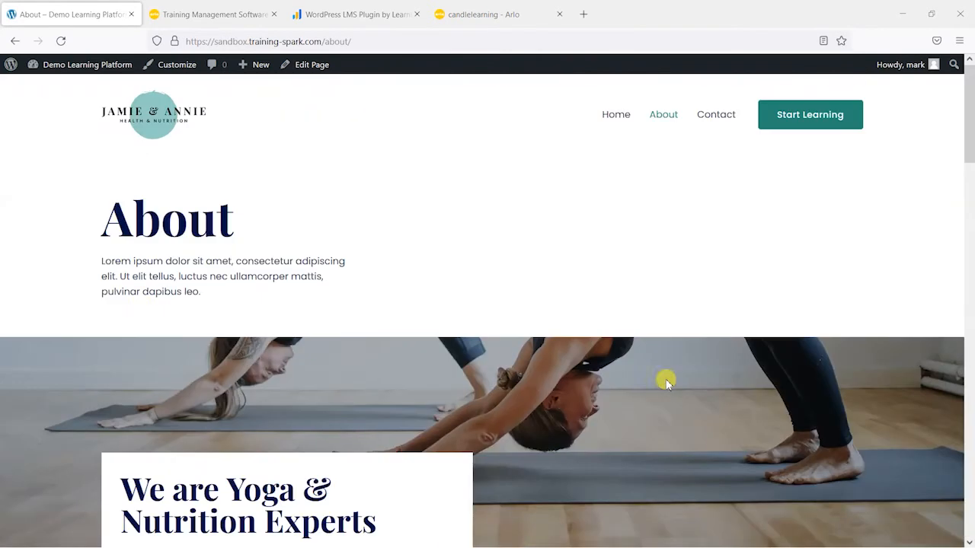
Step: Go to the demo site's admin dashboard and open the page for adding new plugins
mouse_move(76, 67)
left_click(70, 93)
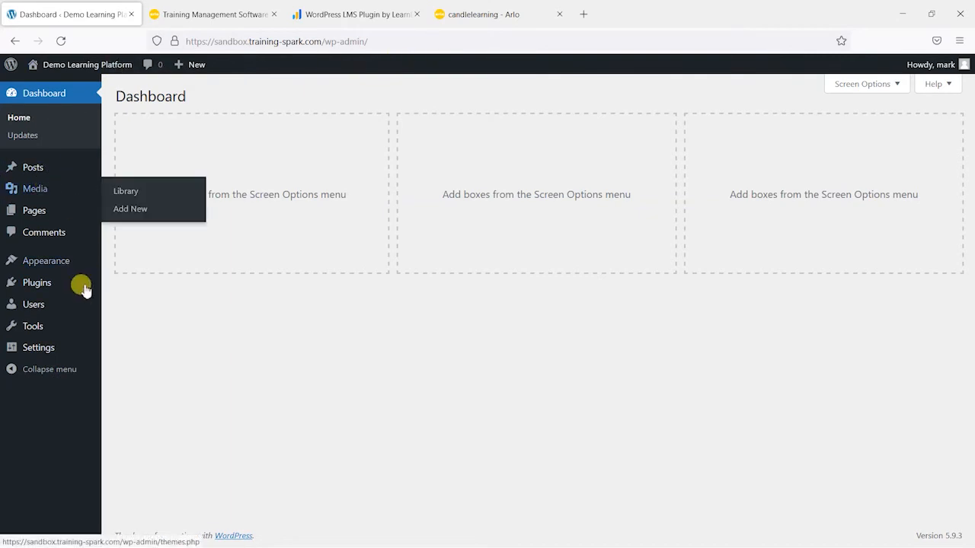
mouse_move(43, 288)
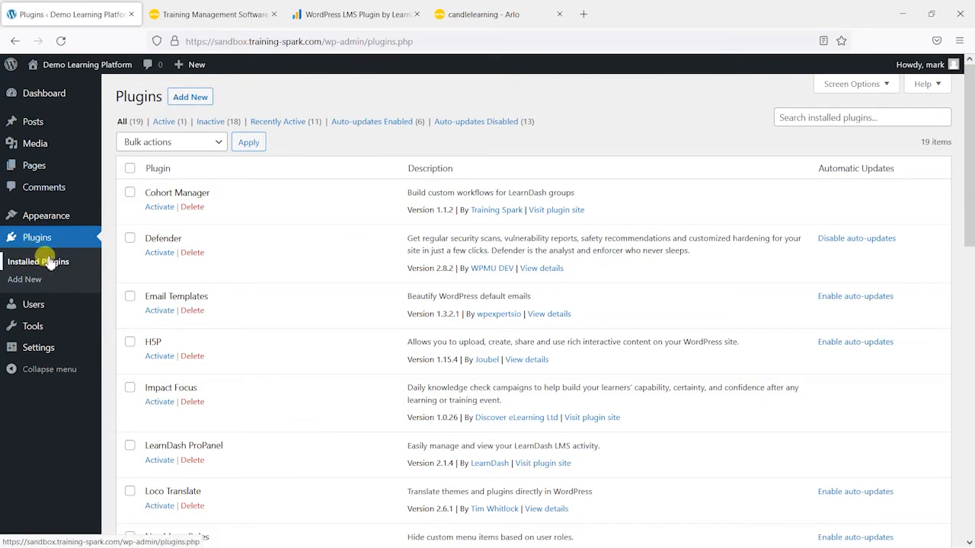
left_click(197, 97)
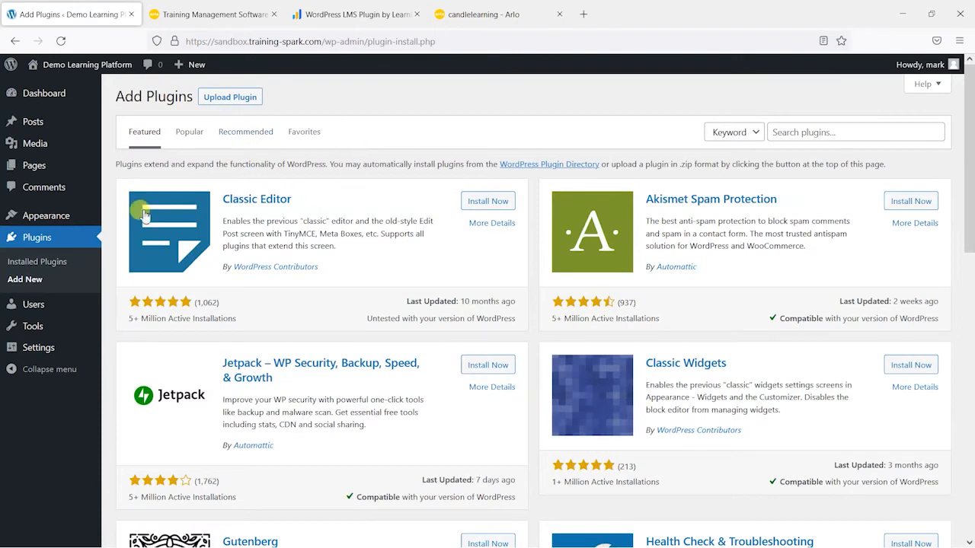
Step: Upload the plugin file learndash-v4.1.2.zip and install it on the demo site
left_click(224, 99)
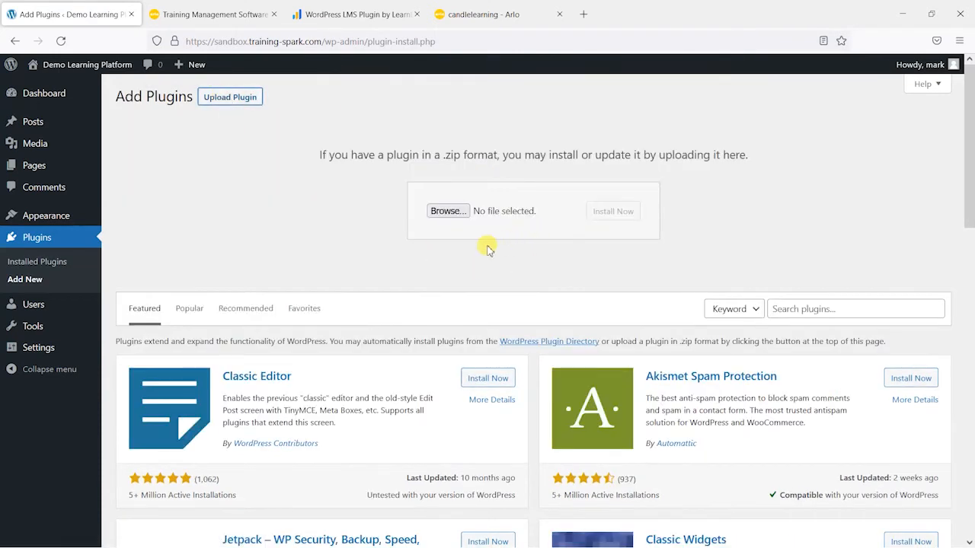
left_click(448, 212)
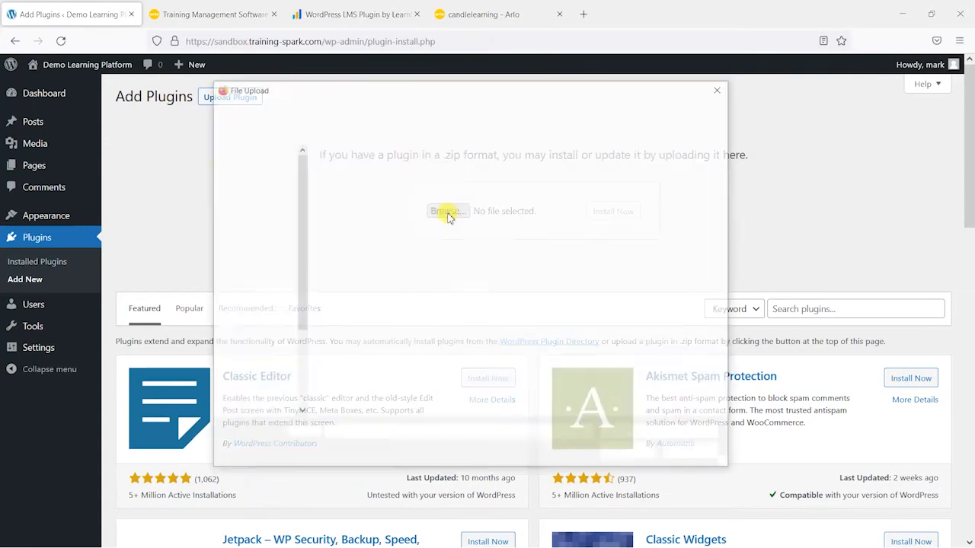
left_click(423, 179)
double_click(424, 178)
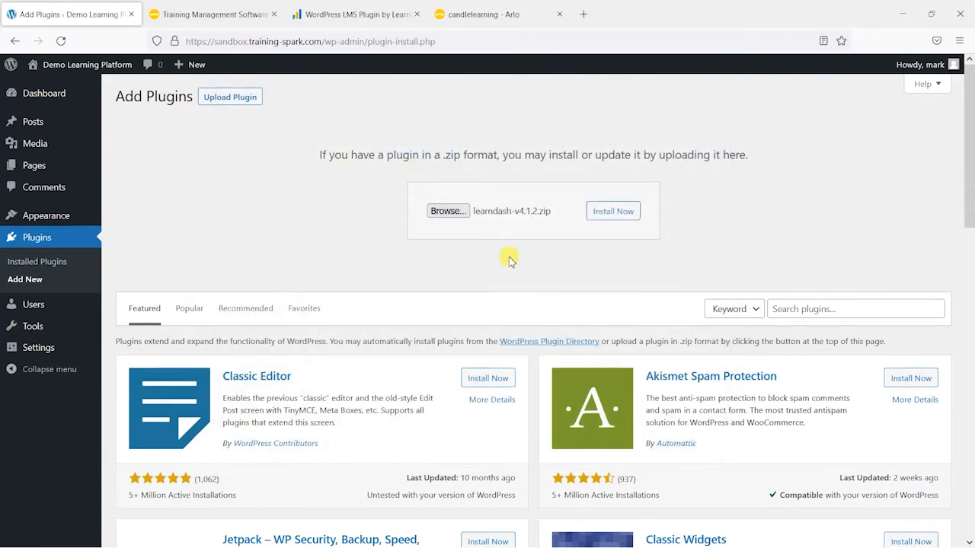
left_click(349, 12)
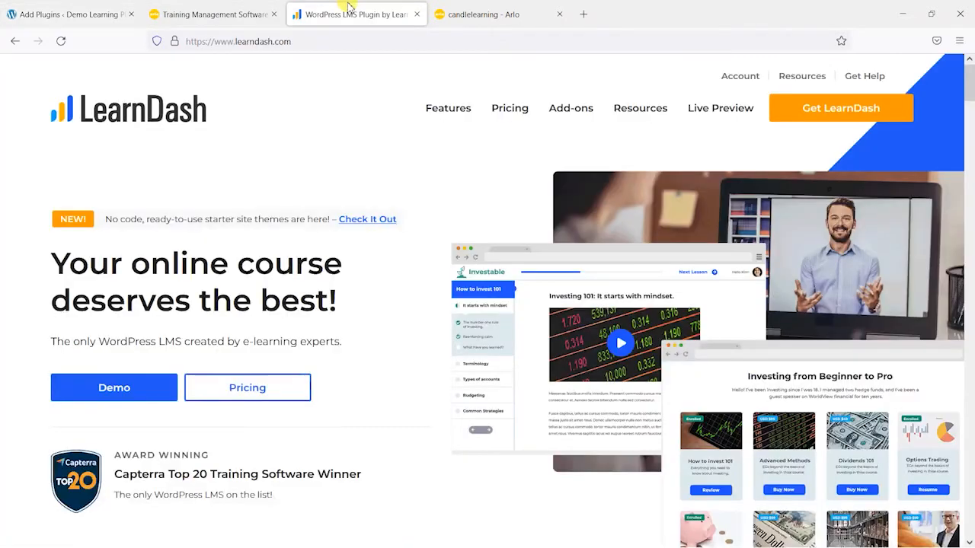
left_click(90, 6)
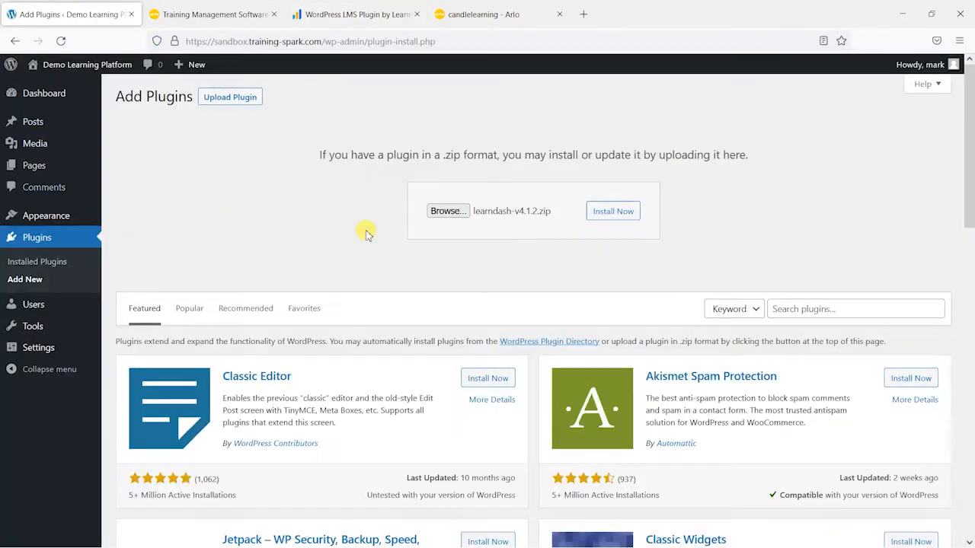
left_click(612, 213)
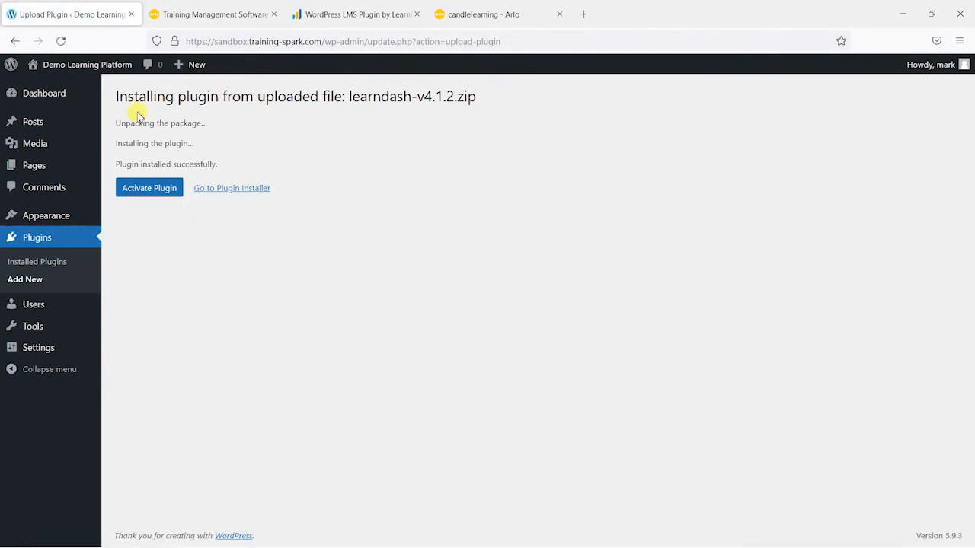
Step: Activate the LearnDash plugin and dismiss its setup wizard
left_click(144, 189)
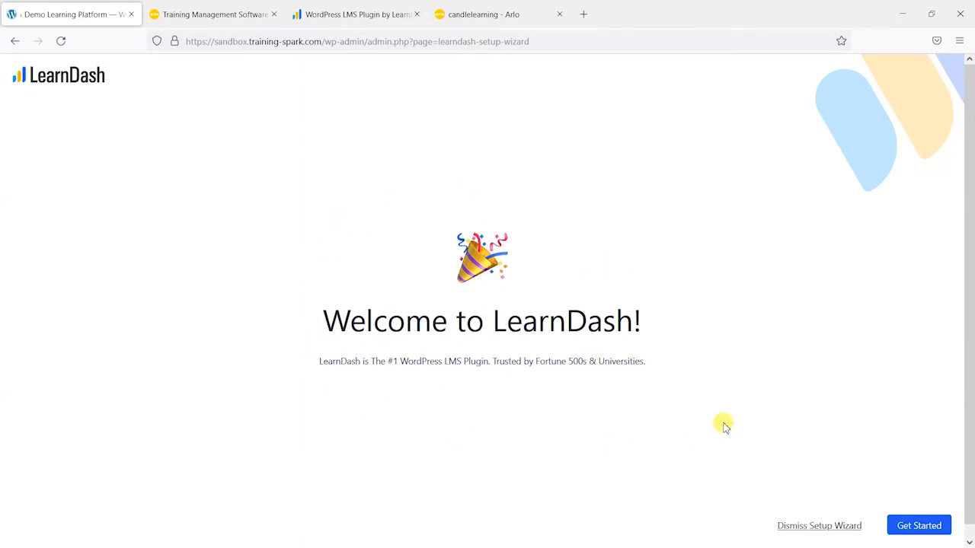
left_click(815, 530)
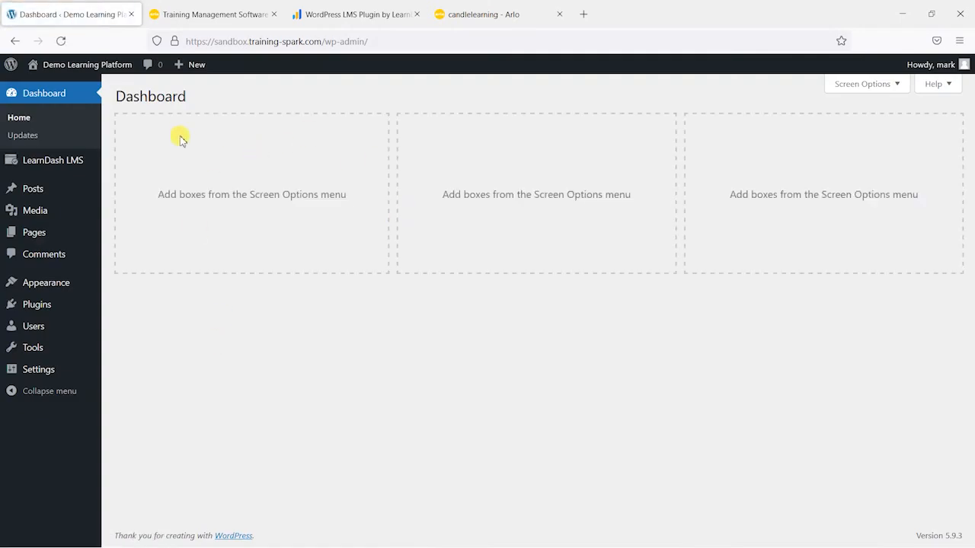
Step: Examine the LearnDash LMS admin sections, such as Courses, Lessons, Quizzes and Groups, along with the Users options
mouse_move(73, 167)
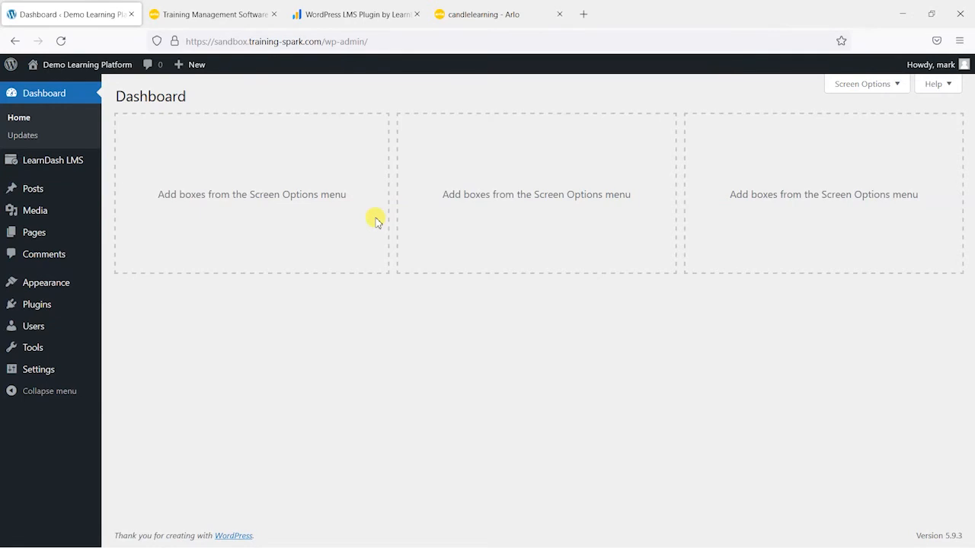
mouse_move(30, 161)
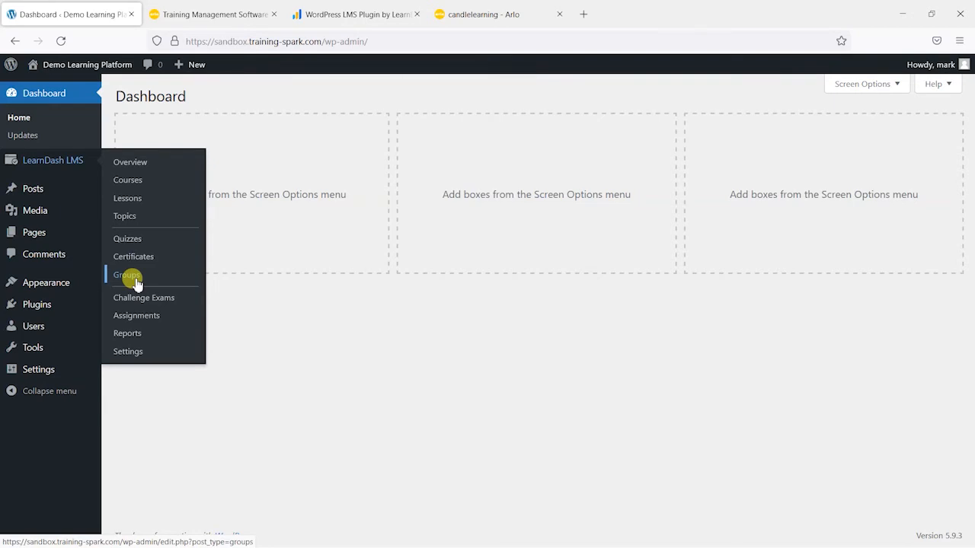
mouse_move(44, 333)
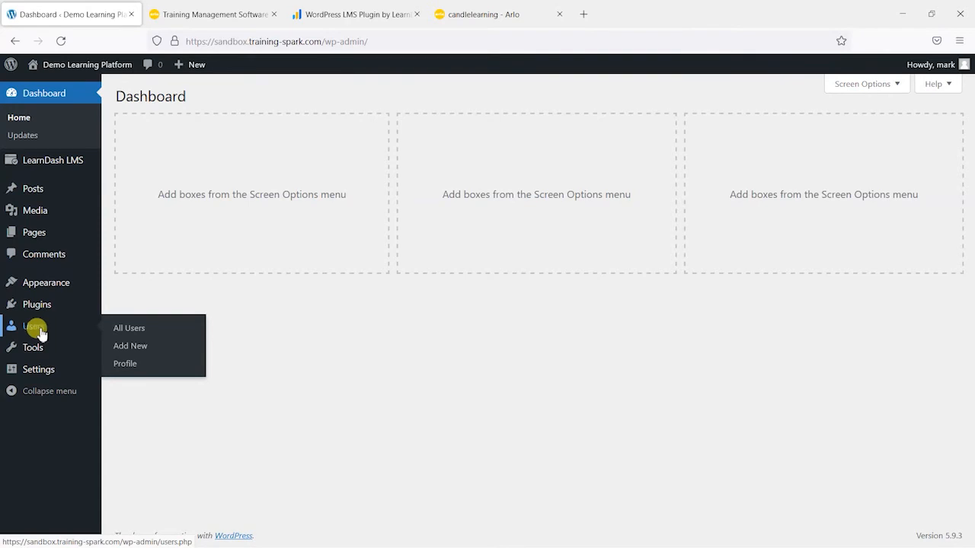
mouse_move(97, 166)
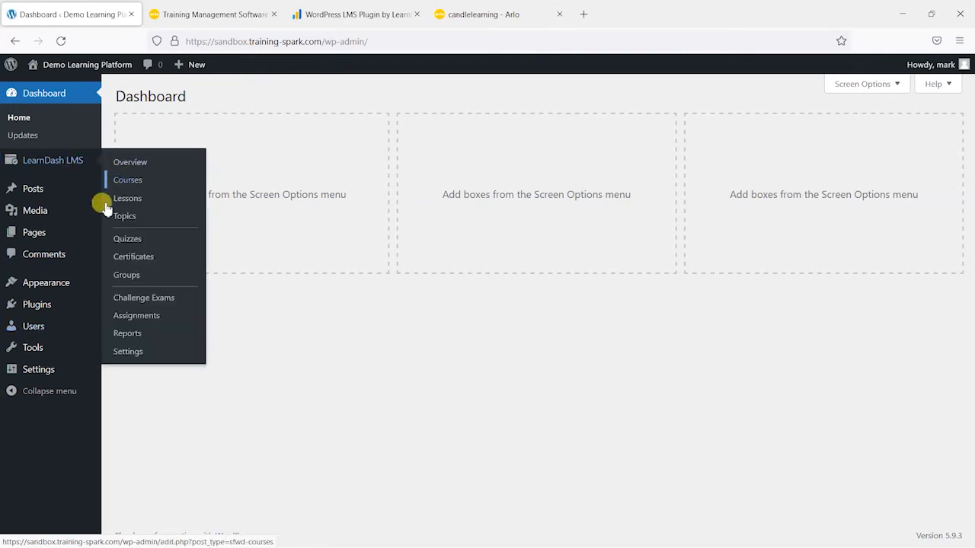
mouse_move(65, 163)
left_click(137, 282)
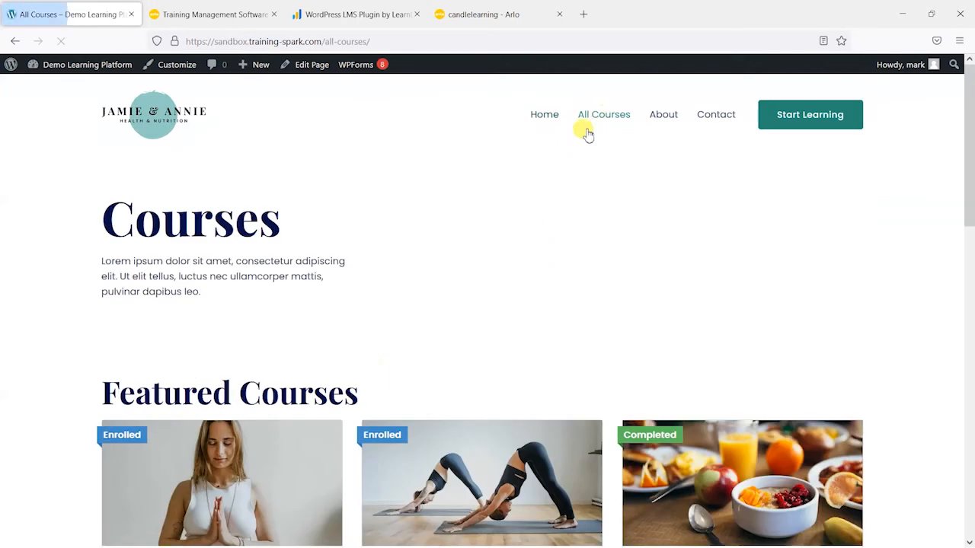
Step: Look over the featured courses on the All Courses page and open Seek Health with Yoga Sadhana
scroll(498, 239, "down", 3)
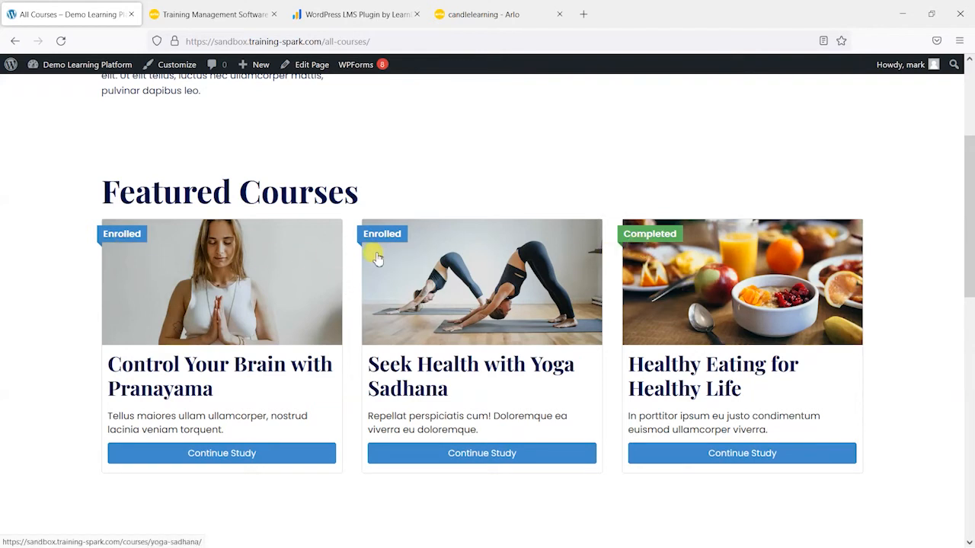
scroll(511, 270, "down", 2)
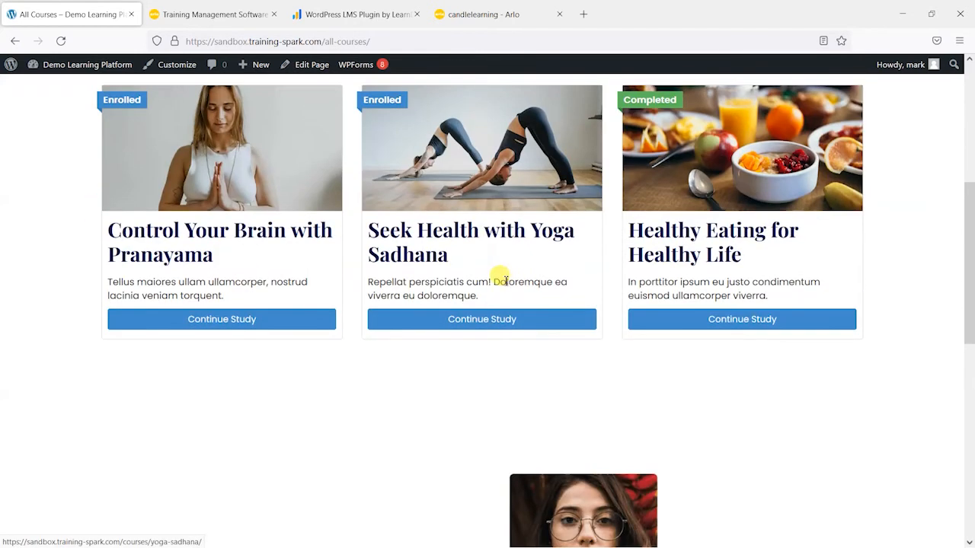
left_click(473, 325)
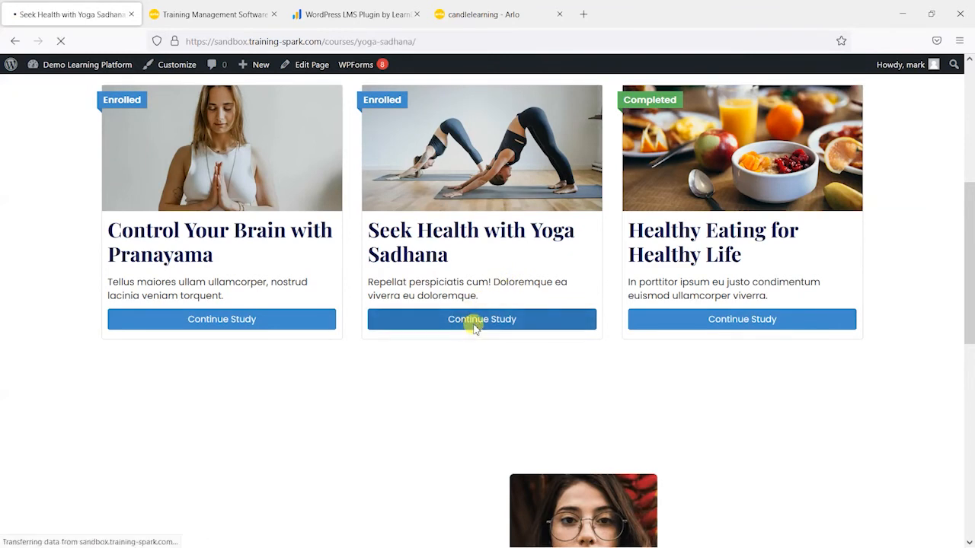
Step: Review the yoga course's description and content list, and open the lesson Effective Ways of Building Stamina
scroll(137, 221, "down", 7)
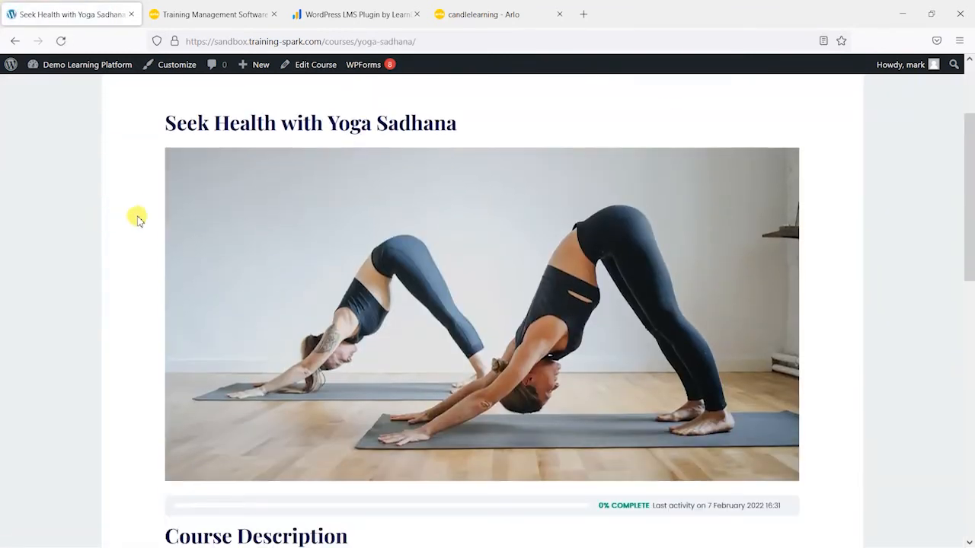
scroll(144, 224, "down", 1)
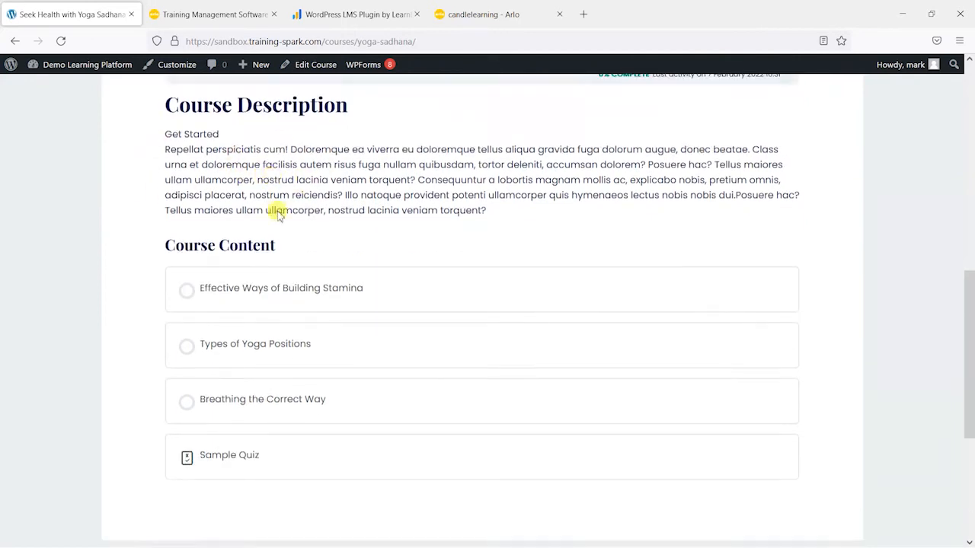
scroll(259, 196, "down", 2)
left_click(232, 190)
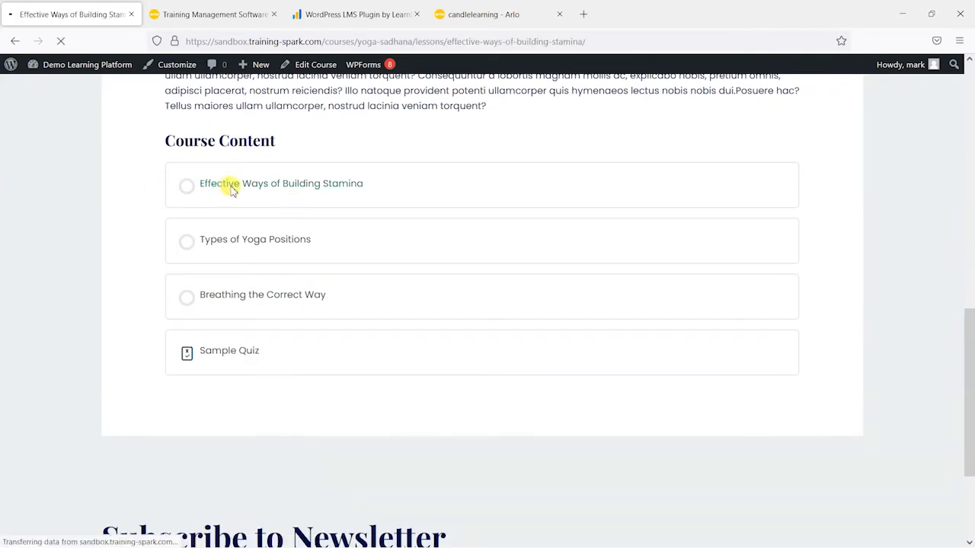
Step: Look through the lesson Effective Ways of Building Stamina, including its video and completion options, and go on to the following lesson
scroll(190, 224, "down", 2)
scroll(177, 230, "down", 1)
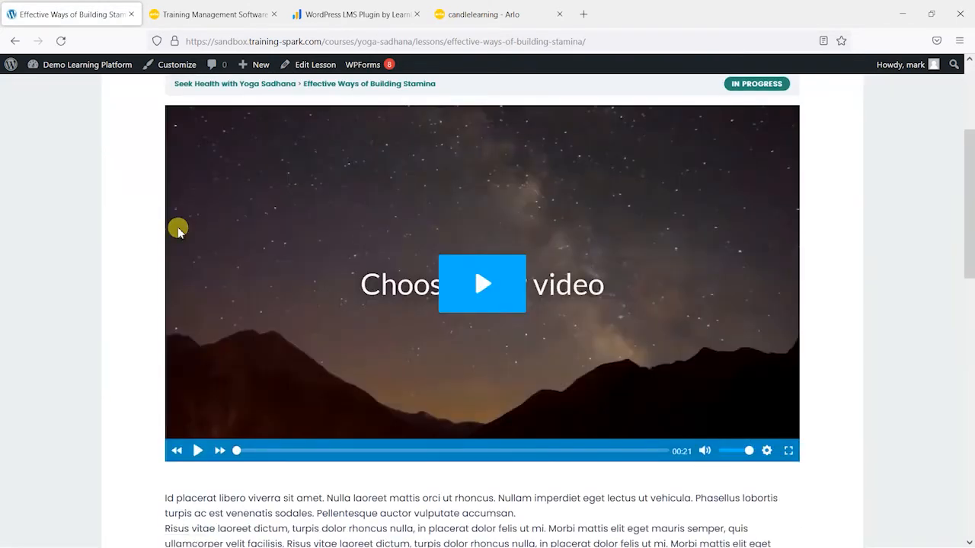
scroll(175, 236, "up", 2)
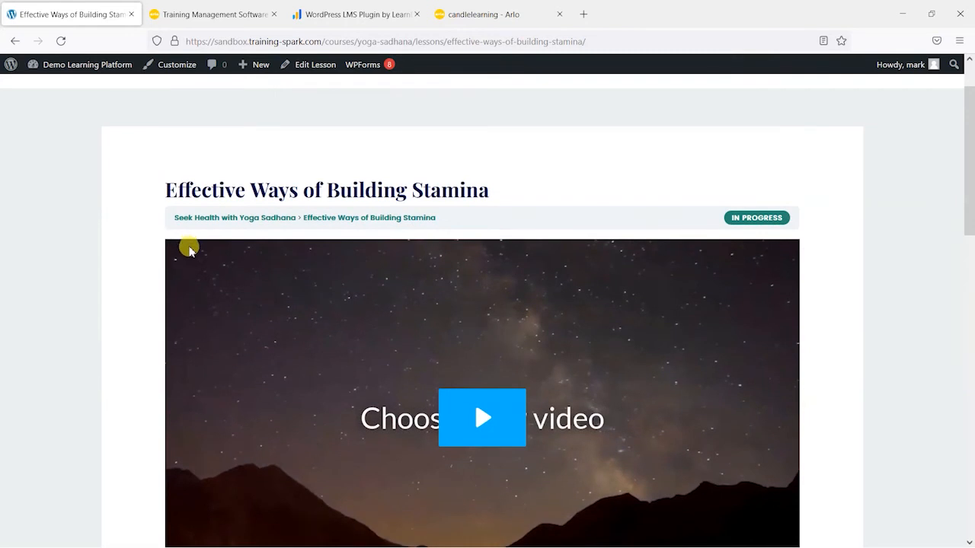
scroll(189, 263, "down", 2)
scroll(191, 282, "down", 10)
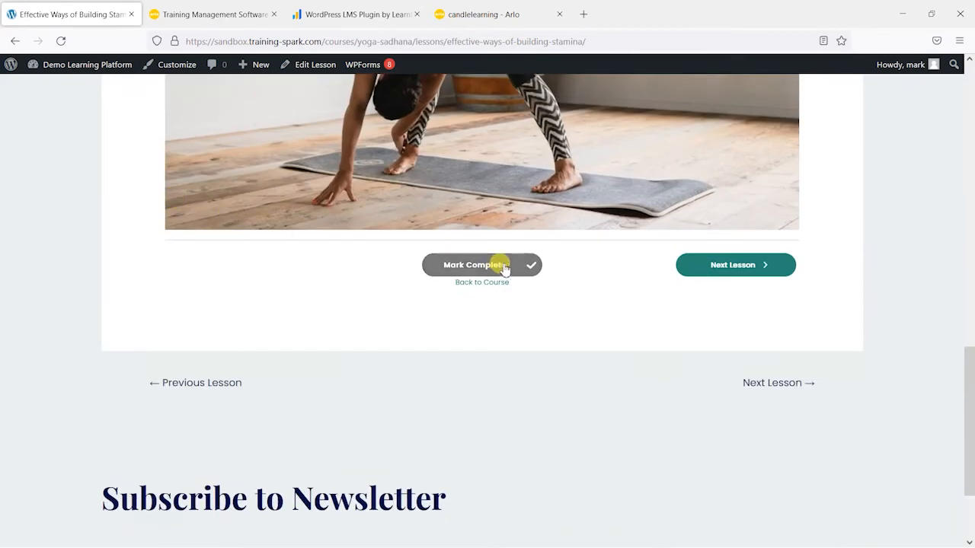
scroll(700, 412, "up", 3)
left_click(725, 457)
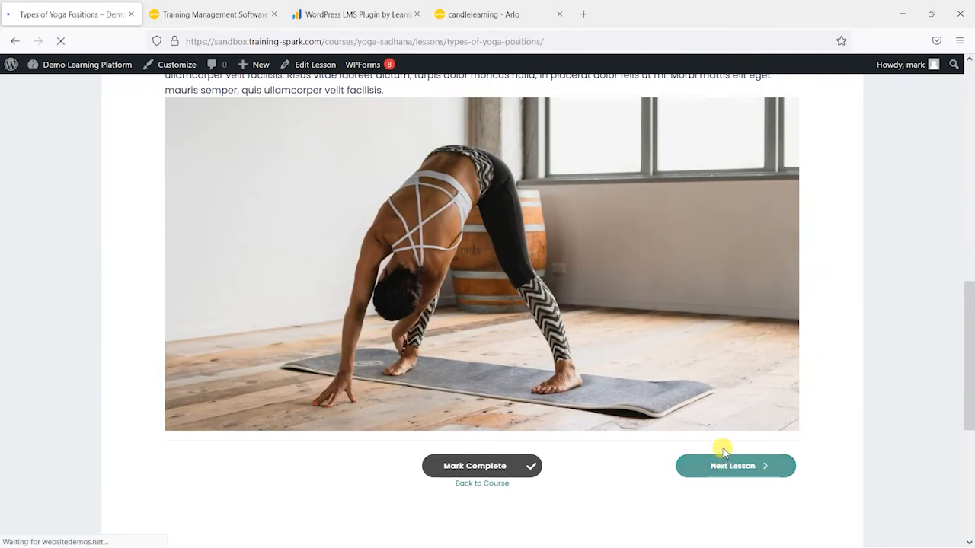
Step: Look over the lesson Types of Yoga Positions, move on to Breathing the Correct Way, and view its content
scroll(628, 371, "down", 10)
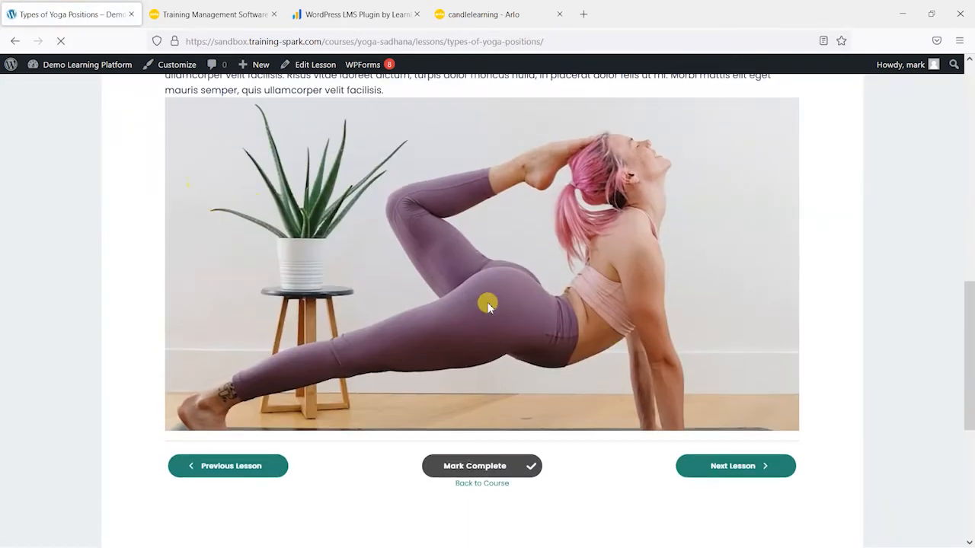
left_click(746, 464)
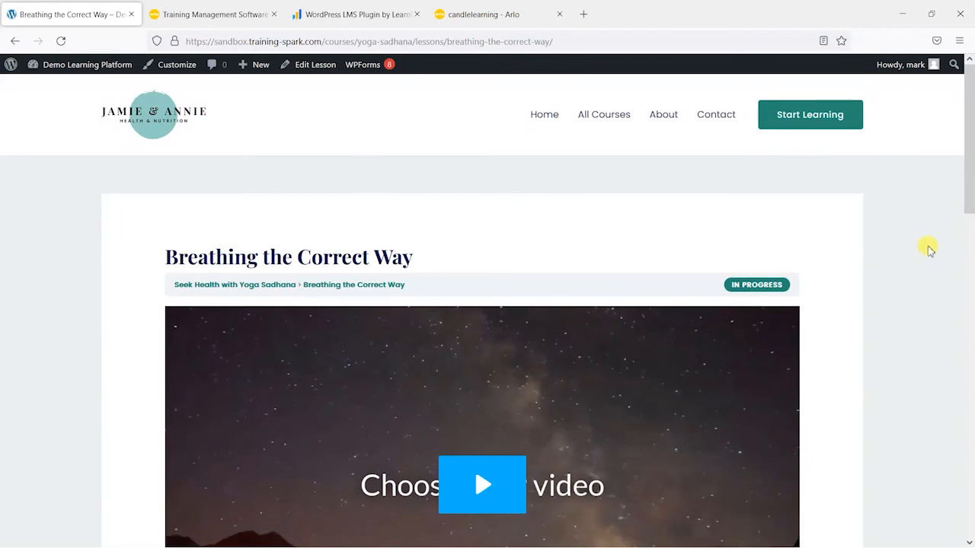
scroll(899, 263, "down", 8)
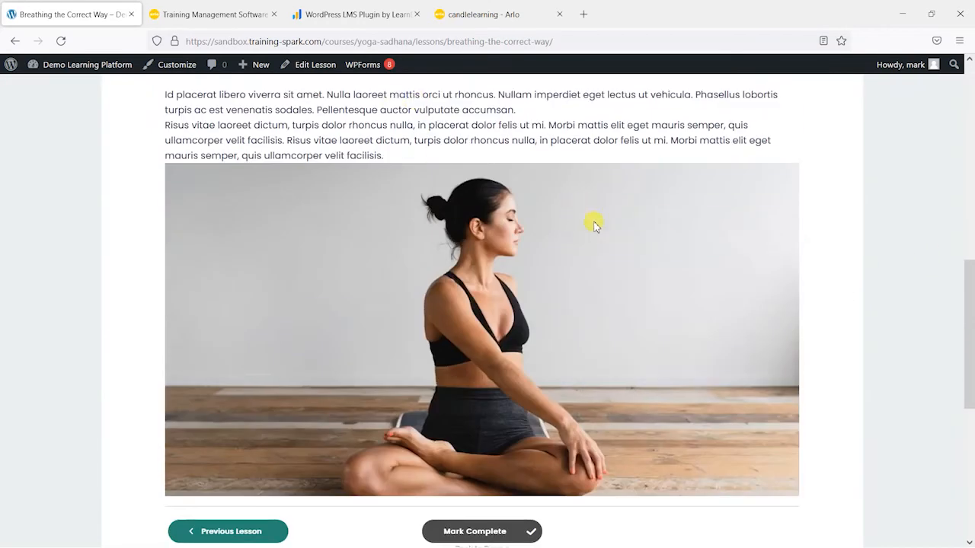
scroll(579, 224, "down", 3)
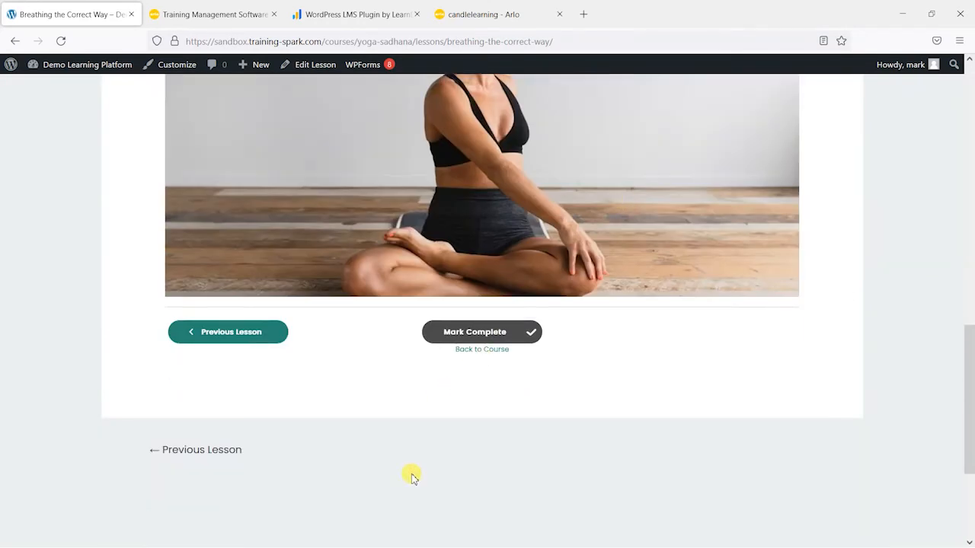
Step: Return to the yoga course page and open its Sample Quiz
left_click(491, 352)
scroll(374, 303, "down", 10)
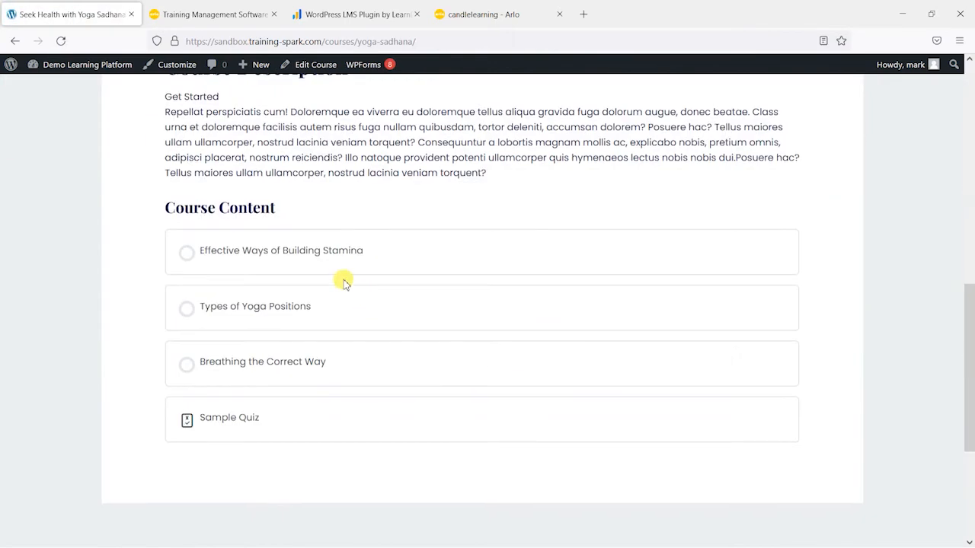
left_click(233, 418)
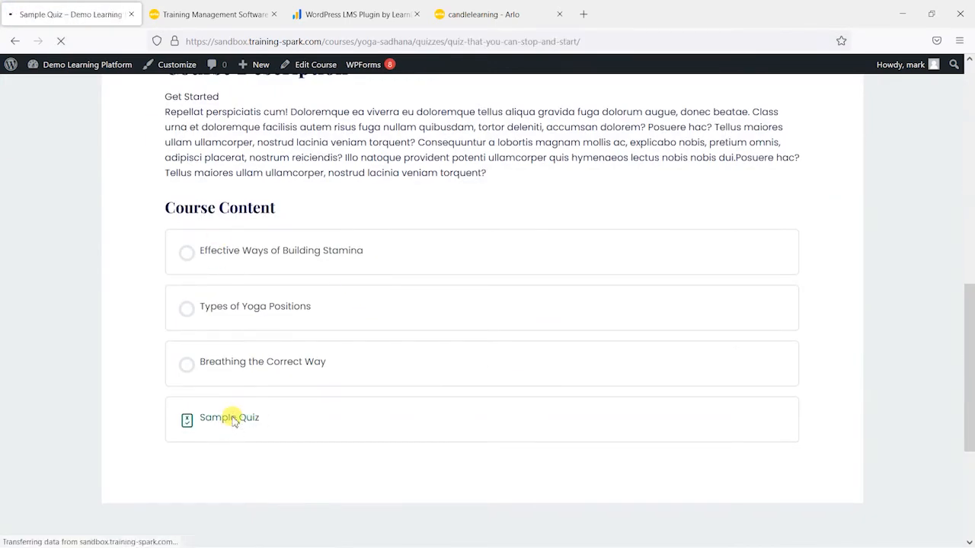
Step: Answer all the Sample Quiz questions, including 50, British Broadcasting Corporation and Oxygen, and submit the quiz
scroll(290, 222, "down", 2)
left_click(220, 208)
left_click(782, 380)
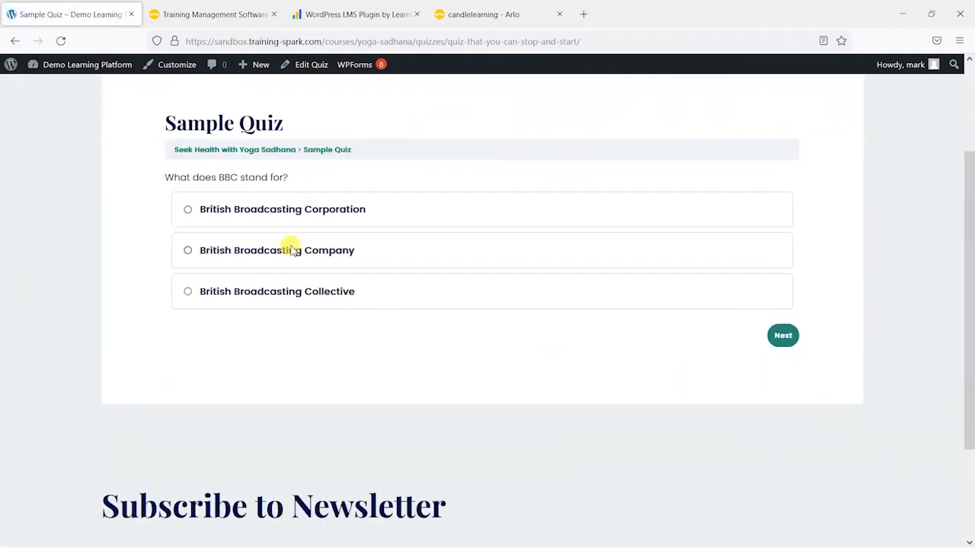
left_click(403, 211)
left_click(779, 340)
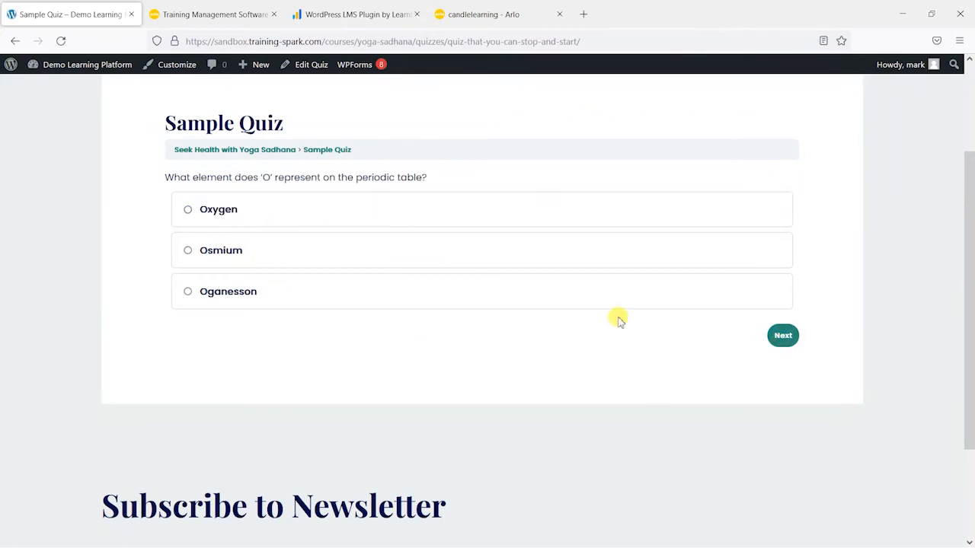
scroll(423, 331, "up", 1)
left_click(279, 290)
left_click(793, 402)
left_click(293, 288)
left_click(768, 448)
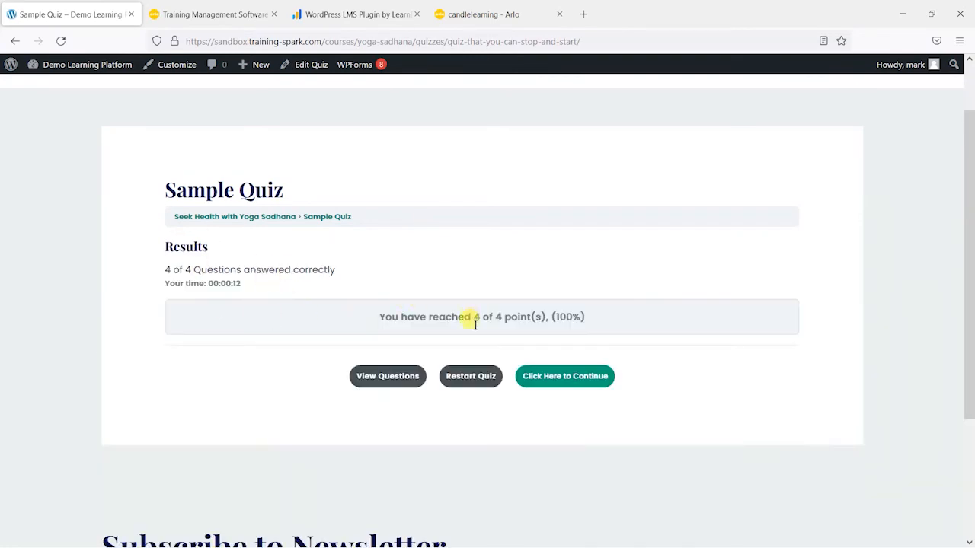
Step: Review the answered quiz questions with their marking, and leave the quiz
left_click(384, 377)
scroll(427, 358, "down", 2)
scroll(432, 351, "down", 5)
scroll(437, 357, "up", 8)
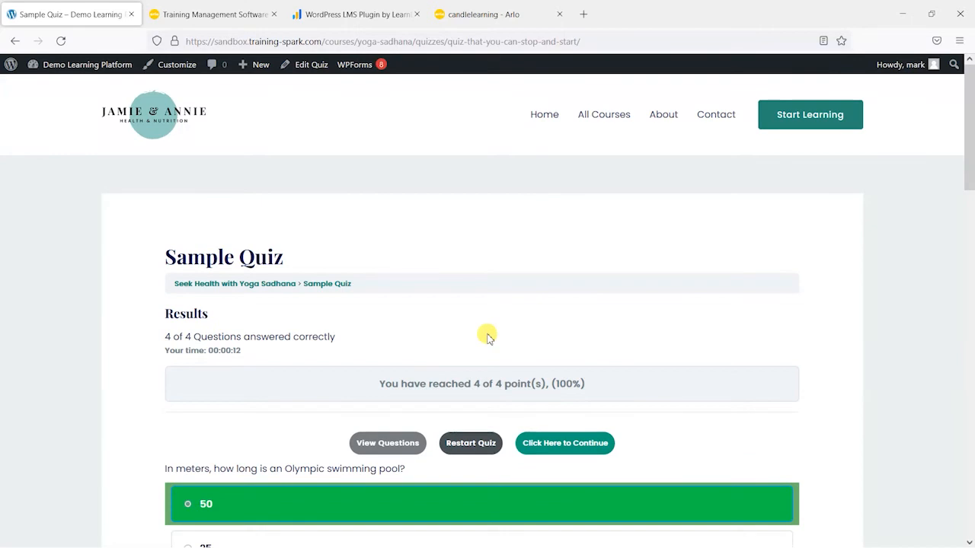
left_click(147, 124)
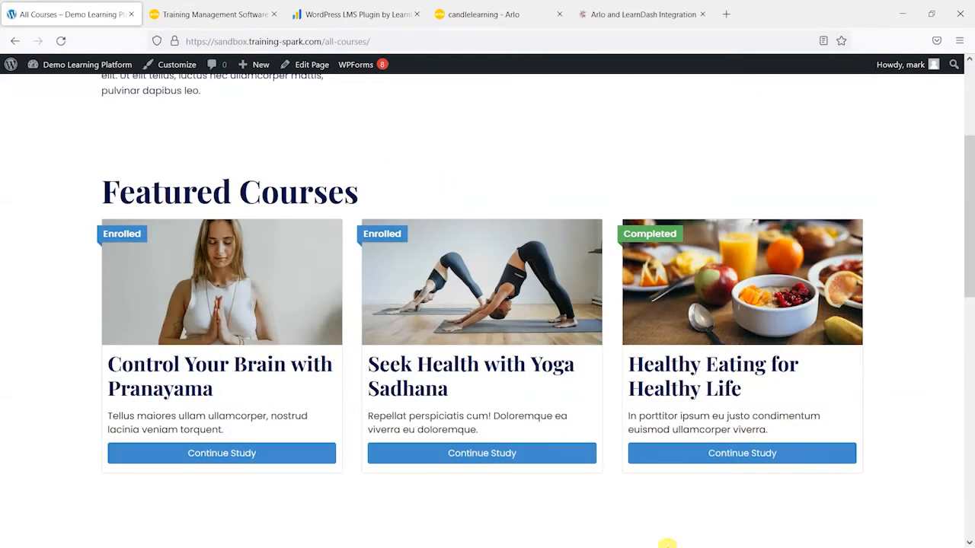
Step: Glance at the Arlo dashboard, and read the key features and testimonials on Training Spark's Arlo and LearnDash integration page
left_click(463, 14)
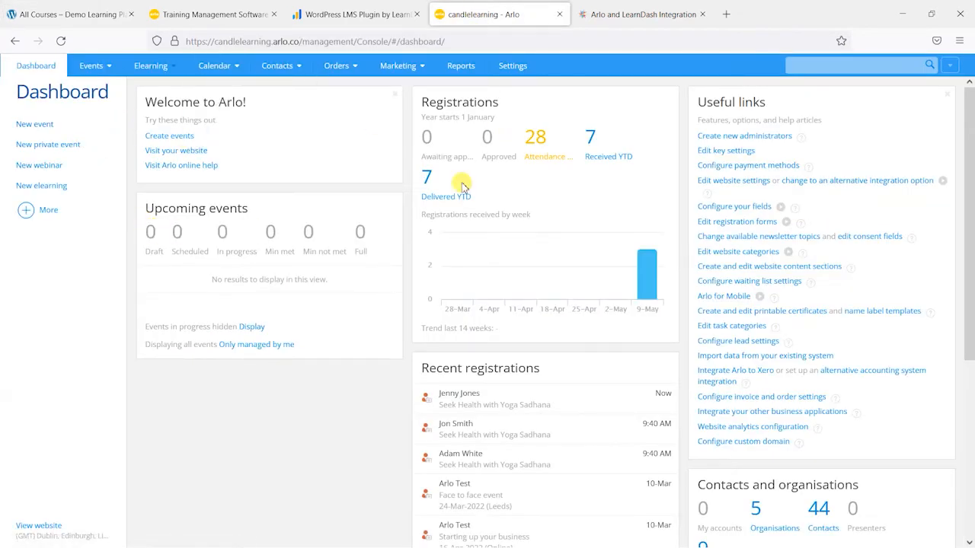
left_click(638, 22)
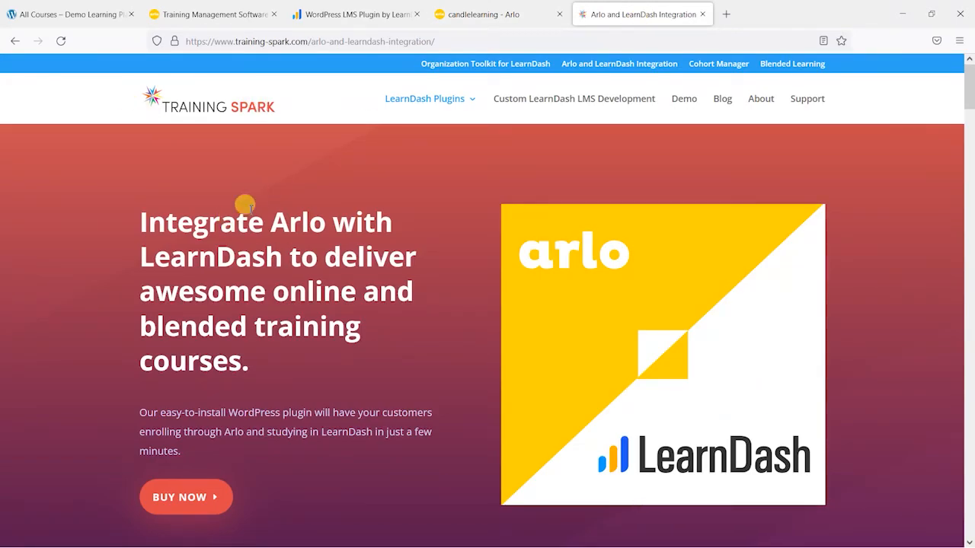
scroll(220, 172, "down", 2)
scroll(429, 240, "down", 8)
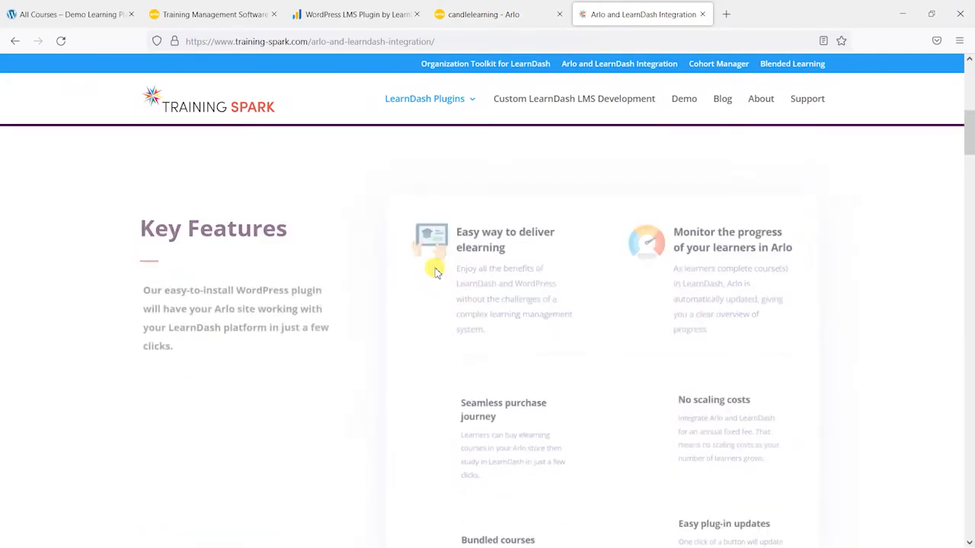
scroll(471, 309, "down", 5)
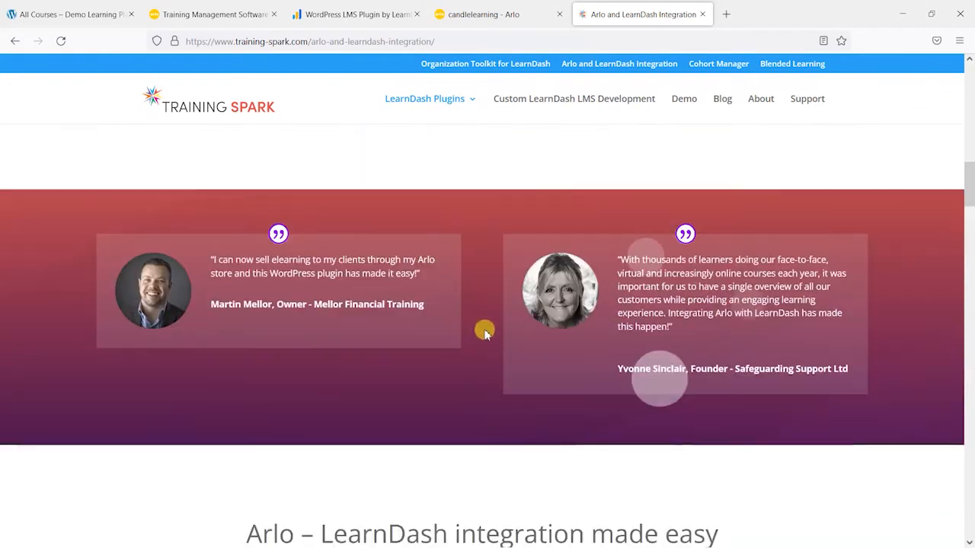
scroll(480, 327, "up", 9)
scroll(508, 358, "up", 4)
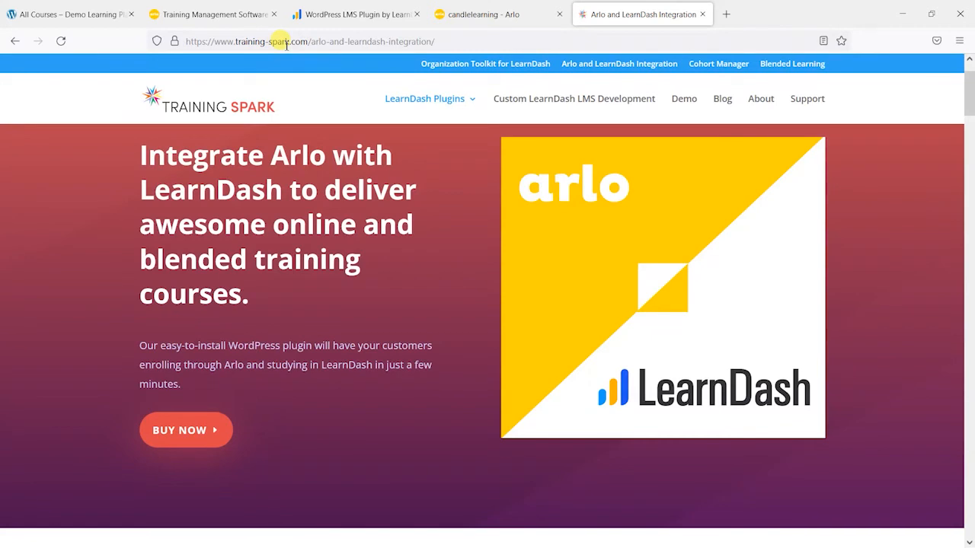
Step: Switch to the Arlo management console and open its list of active elearning courses
left_click(482, 15)
mouse_move(89, 66)
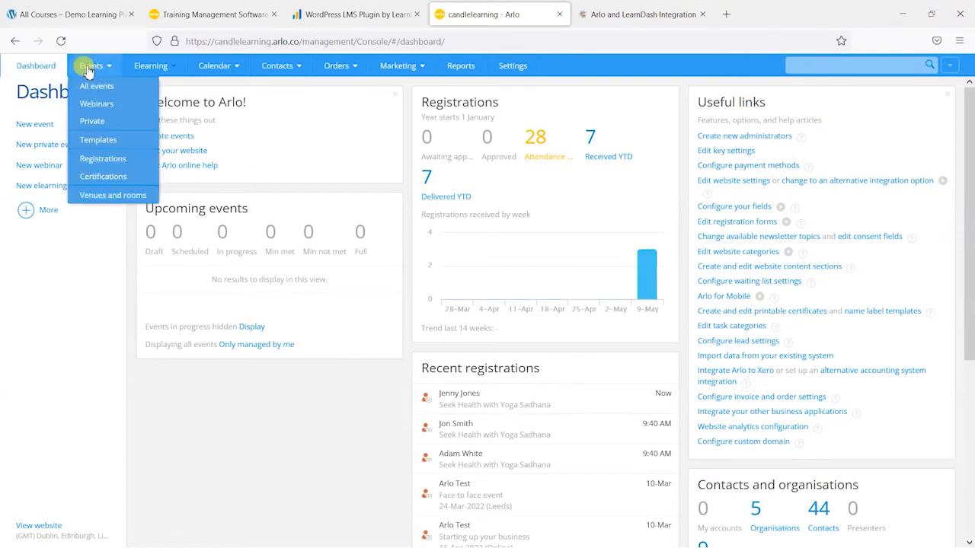
mouse_move(154, 70)
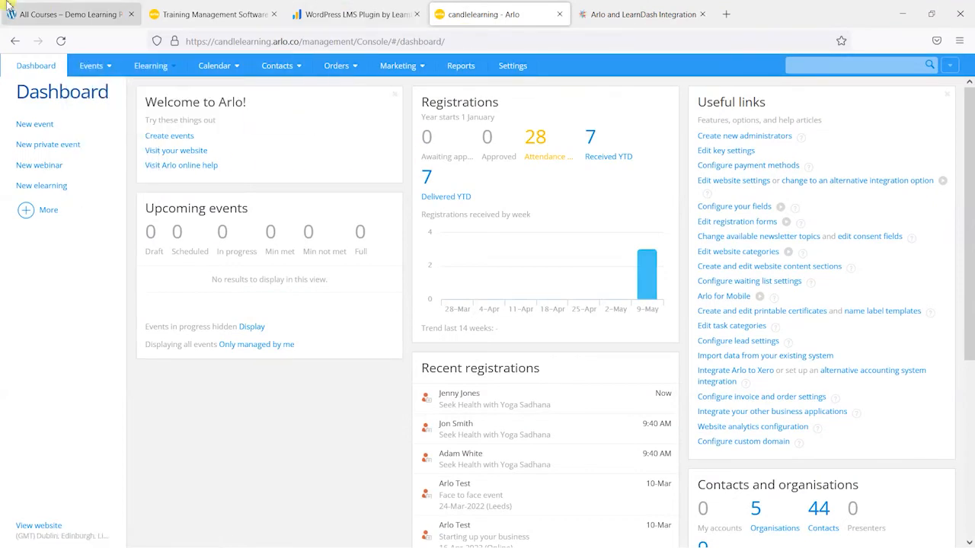
left_click(149, 82)
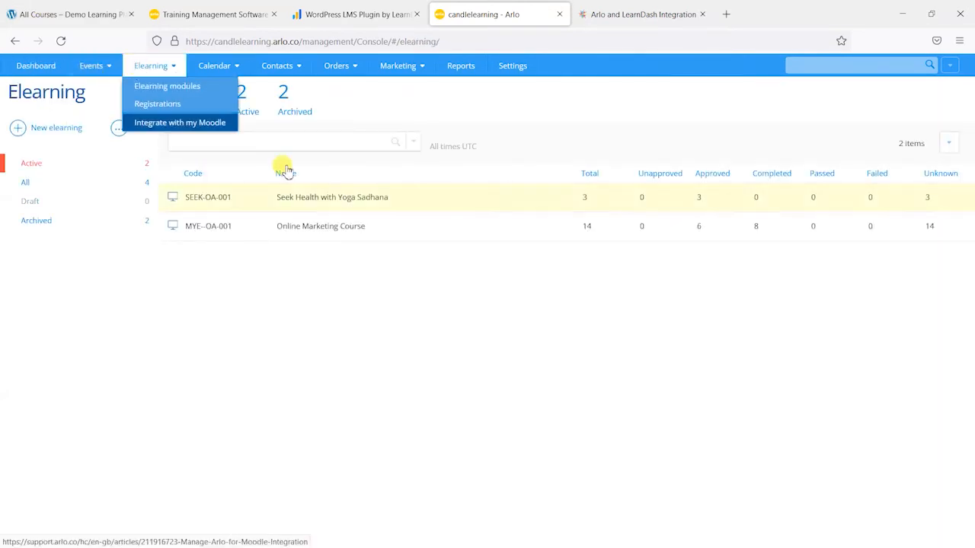
Step: Compare the featured courses on the LearnDash site with Arlo's elearning list, and revisit the Arlo and LearnDash integration page
left_click(60, 20)
scroll(259, 207, "up", 3)
scroll(155, 326, "down", 3)
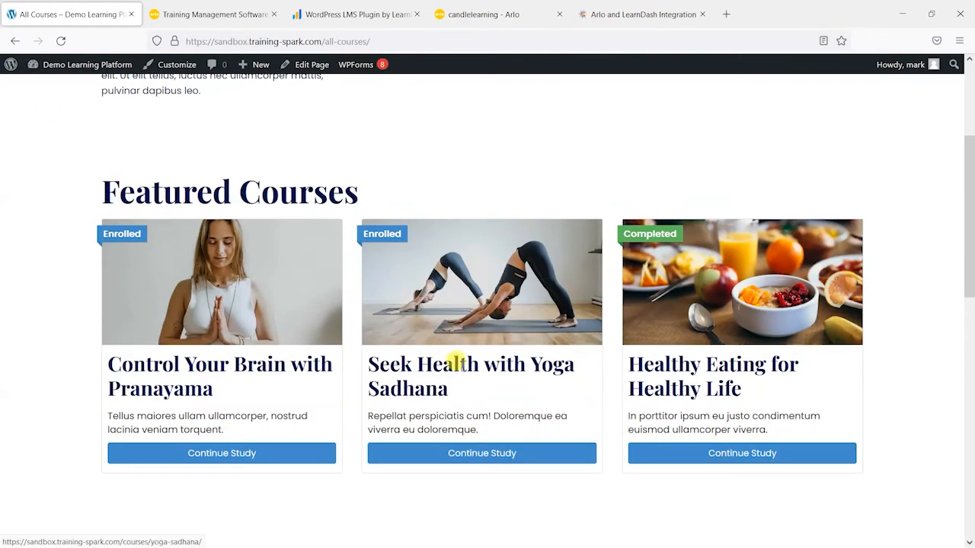
left_click(366, 9)
left_click(213, 13)
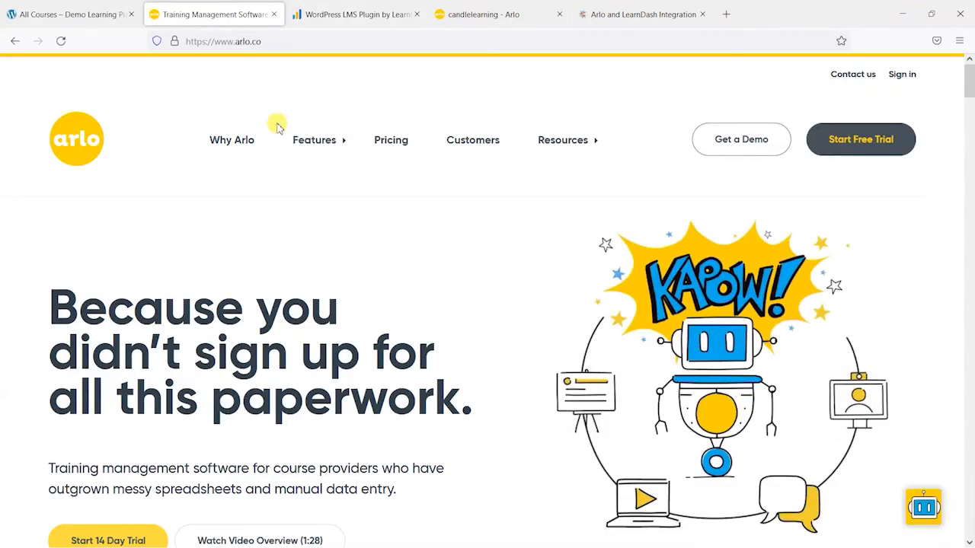
left_click(499, 11)
mouse_move(144, 65)
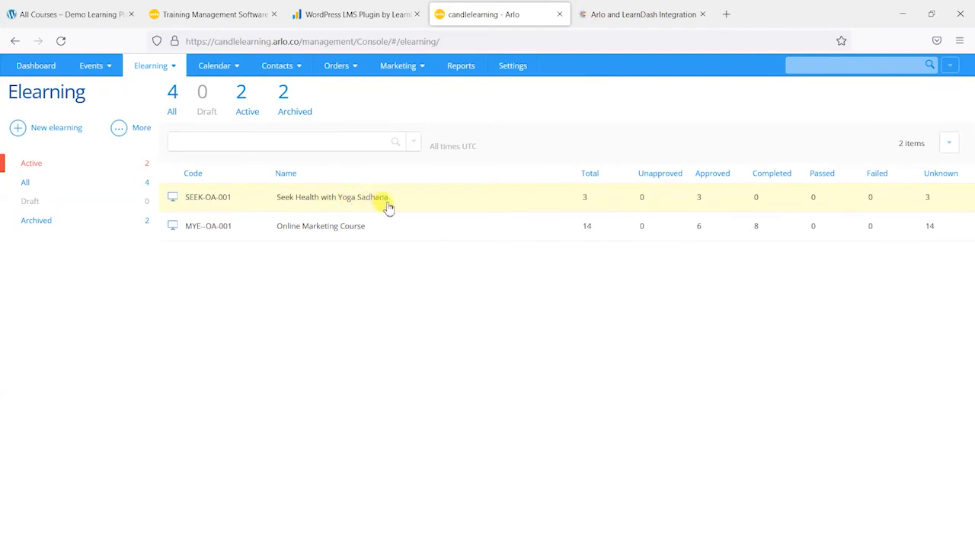
left_click(202, 13)
left_click(90, 12)
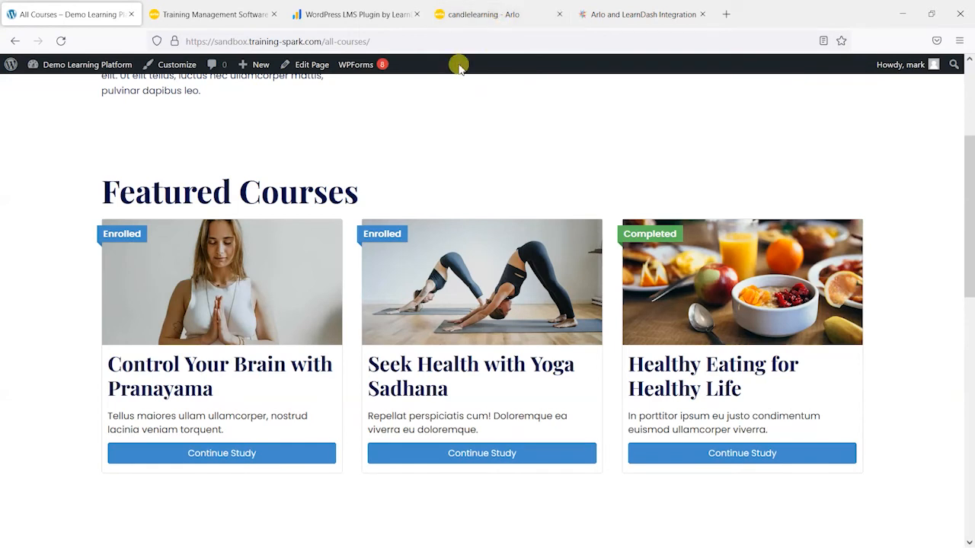
left_click(488, 15)
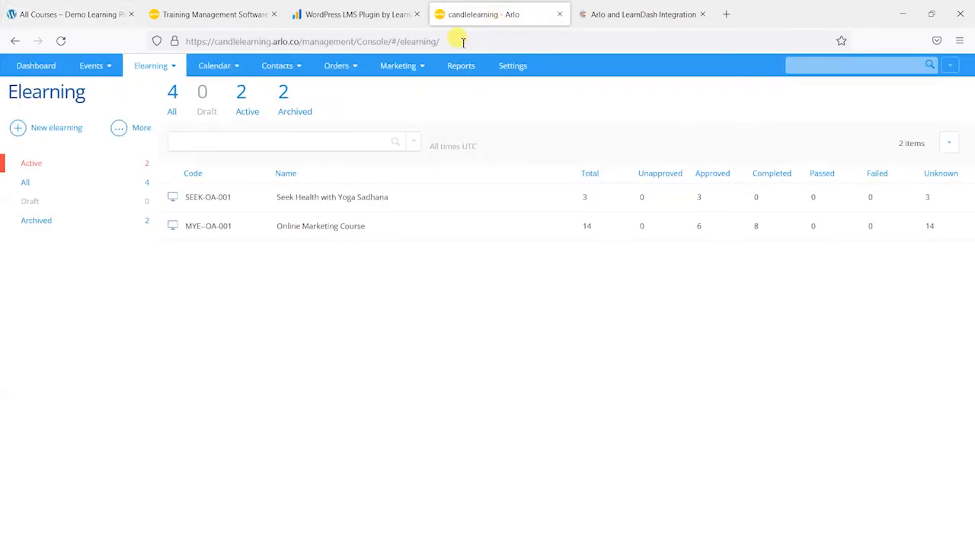
left_click(30, 14)
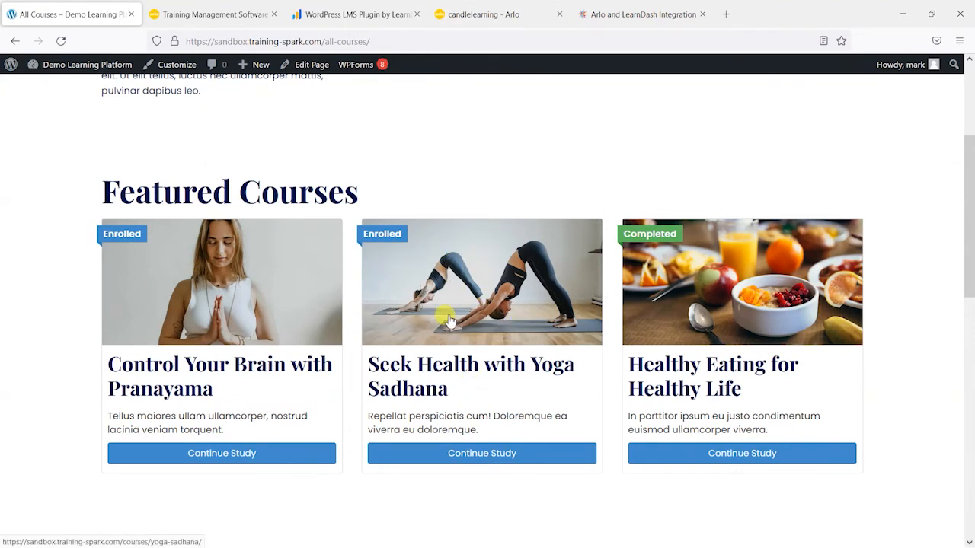
left_click(636, 15)
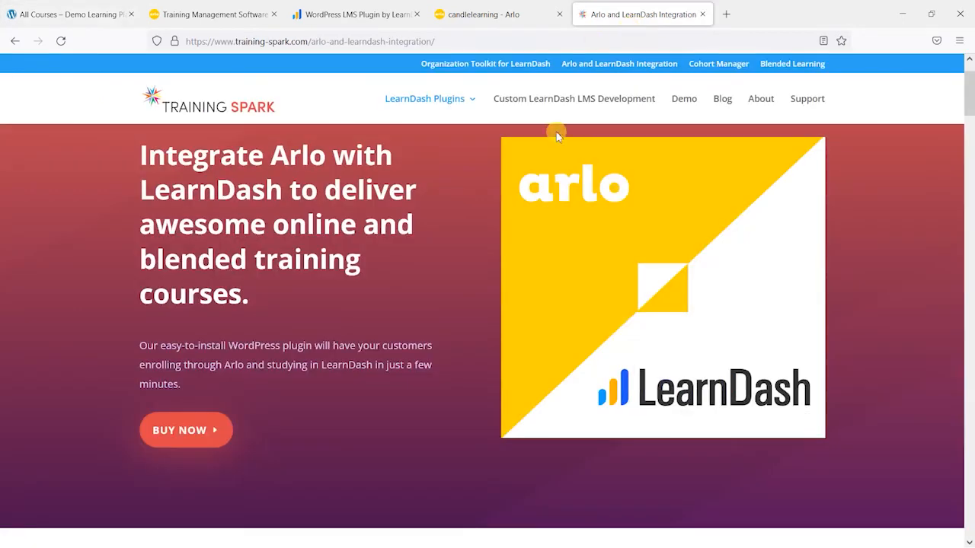
scroll(327, 252, "up", 1)
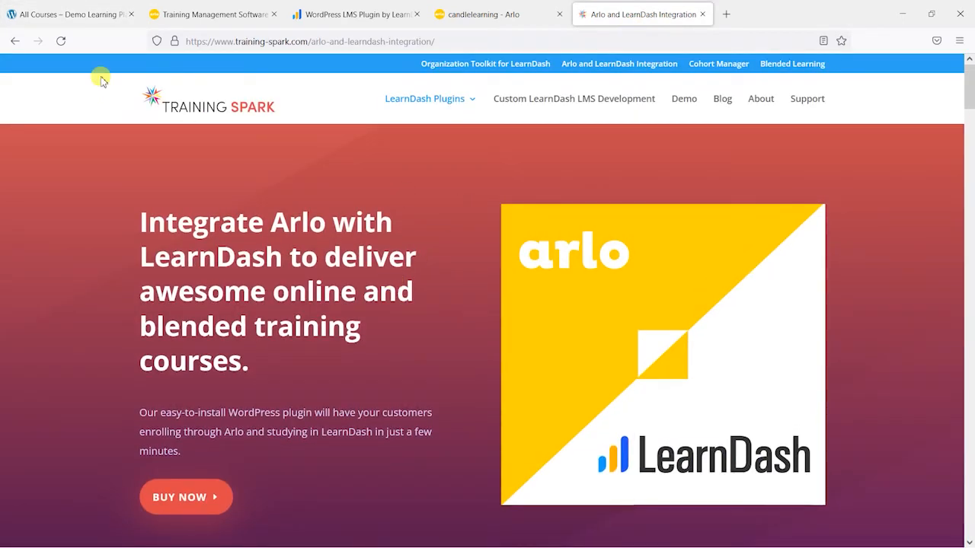
Step: Open the form for uploading a new plugin in the demo site's WordPress admin
left_click(47, 18)
mouse_move(65, 65)
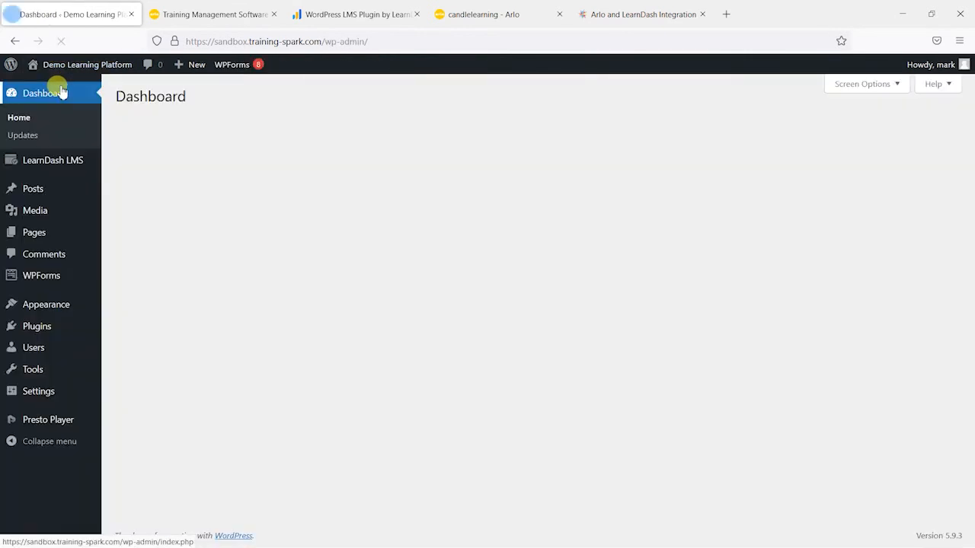
mouse_move(68, 160)
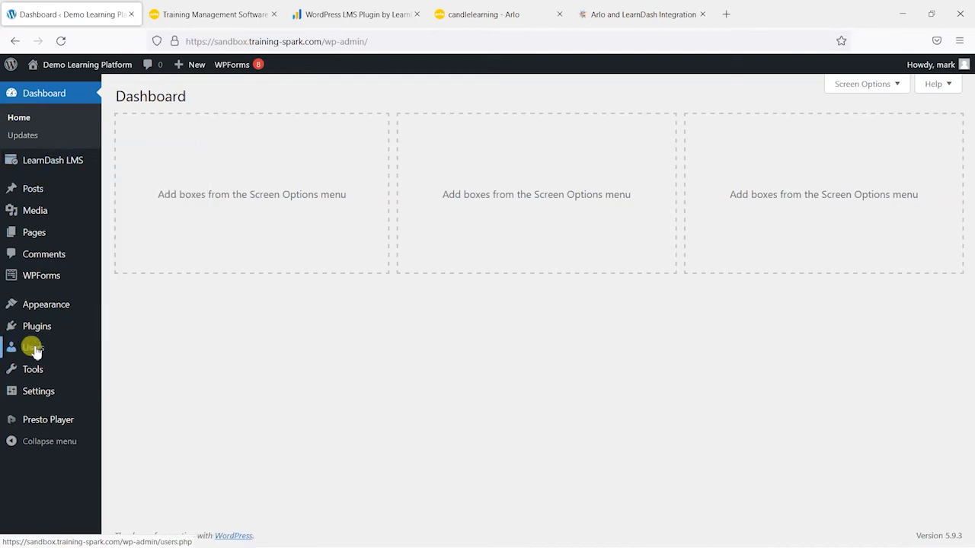
mouse_move(46, 330)
left_click(135, 349)
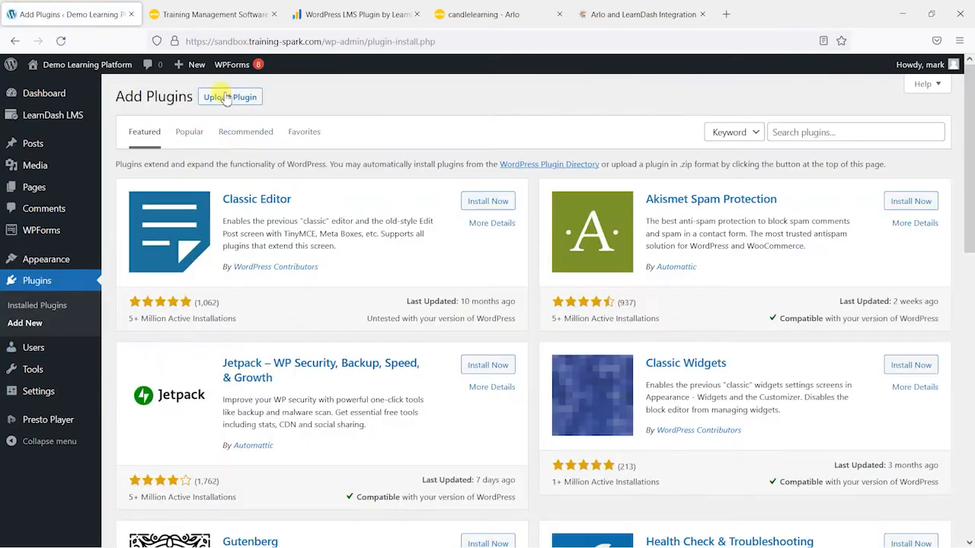
left_click(228, 100)
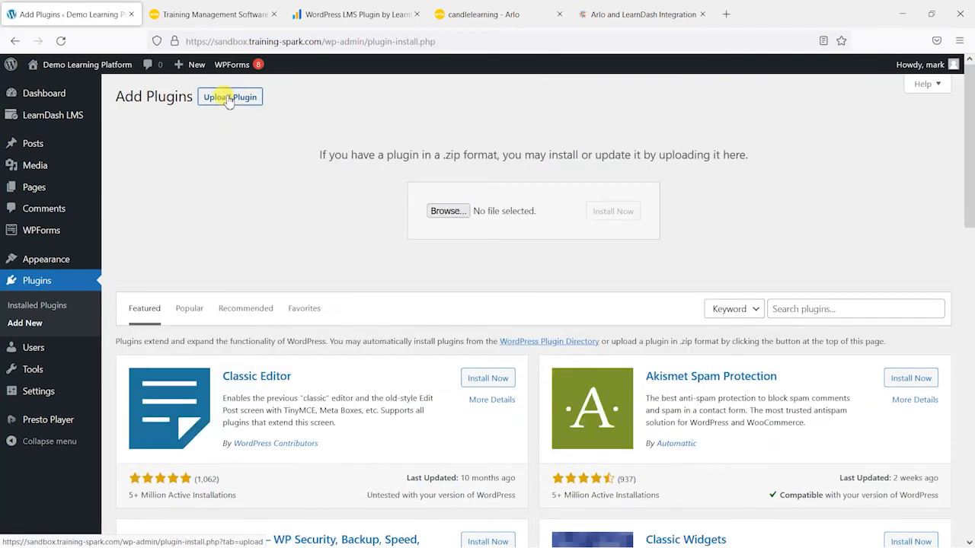
Step: Upload and install the plugin package arlo-learndash-premium.1.1.2.zip, and activate the plugin
left_click(450, 213)
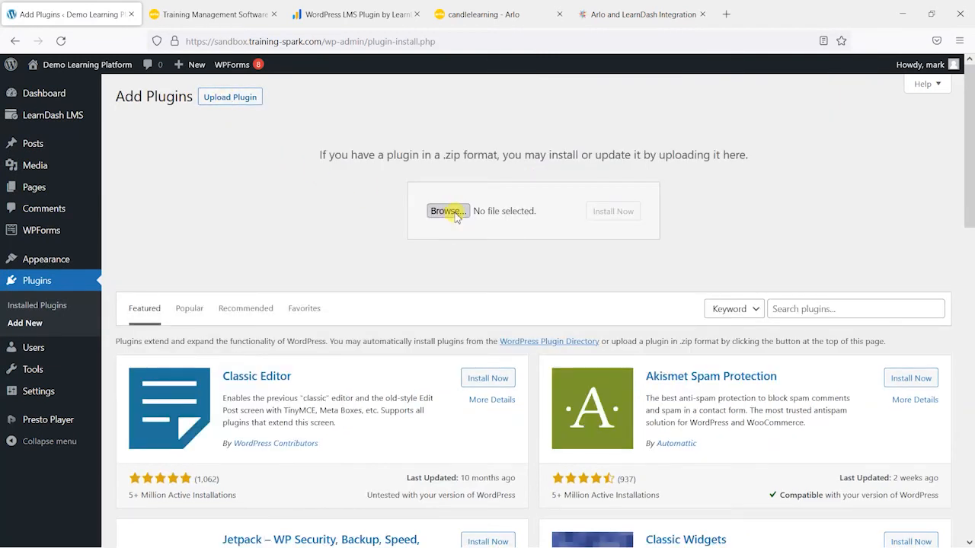
double_click(351, 211)
left_click(625, 213)
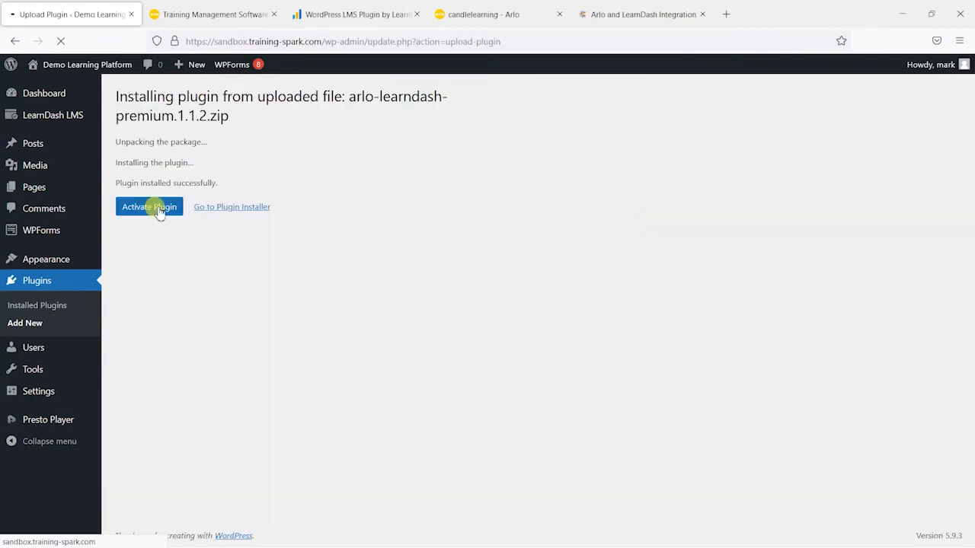
left_click(149, 210)
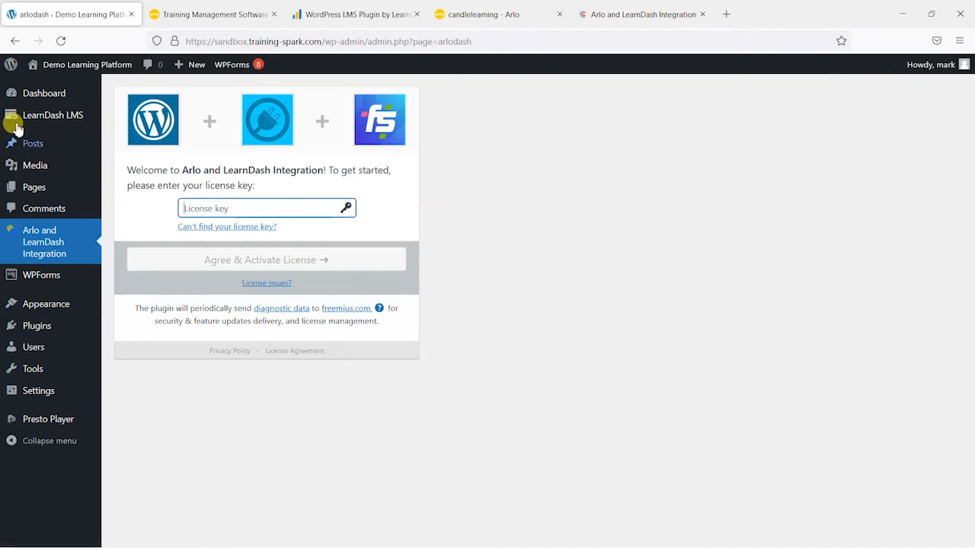
Step: Enter the license key for the Arlo and LearnDash Integration plugin, activate the license and dismiss the success notice
mouse_move(34, 115)
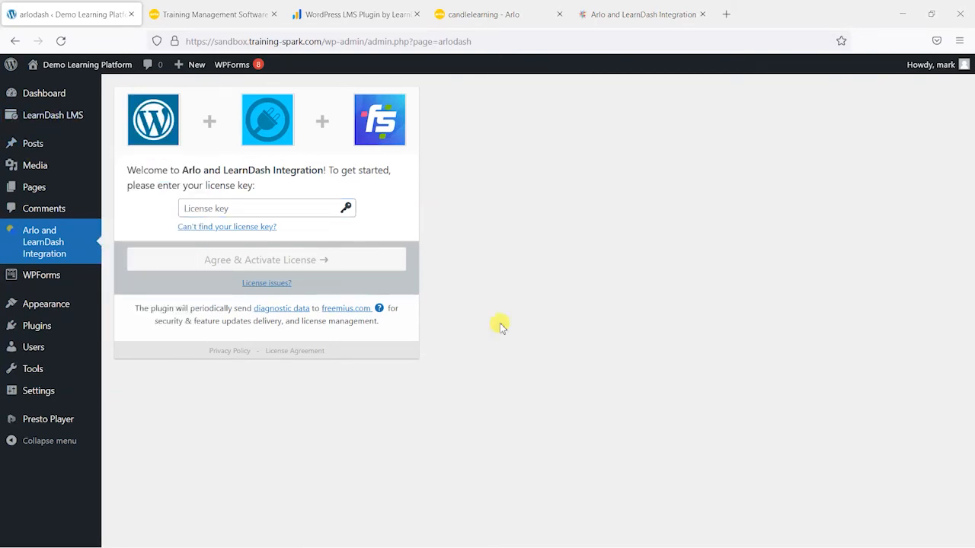
left_click(276, 205)
key("ctrl+v")
left_click(294, 260)
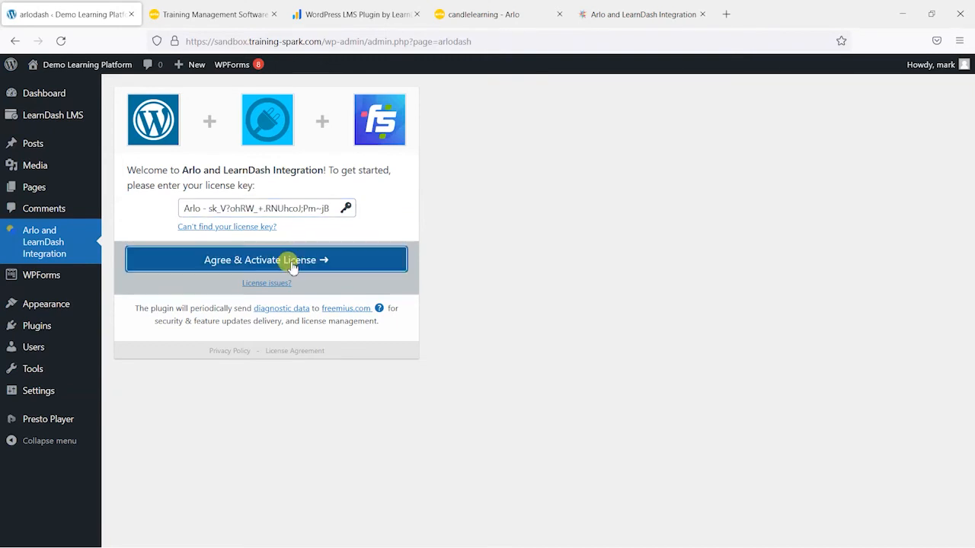
left_click(294, 260)
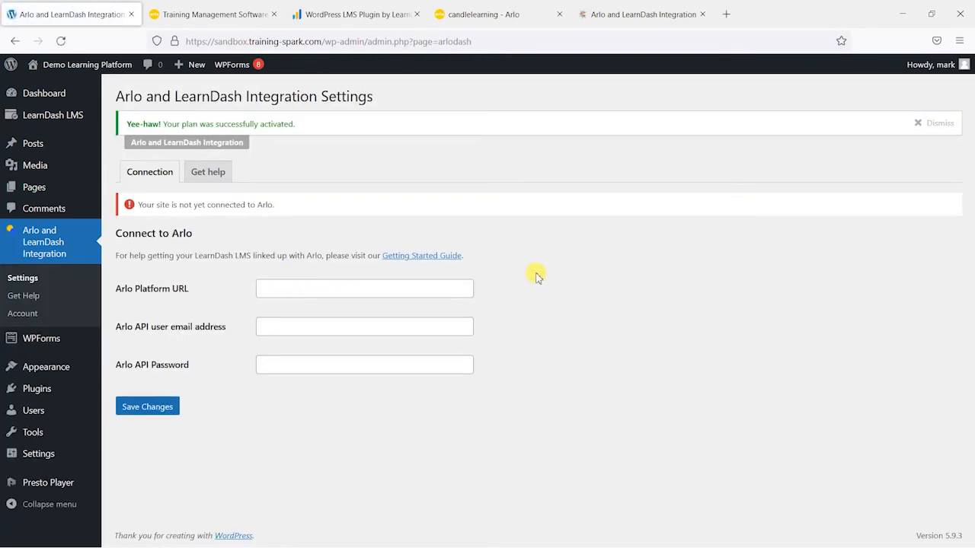
left_click(935, 123)
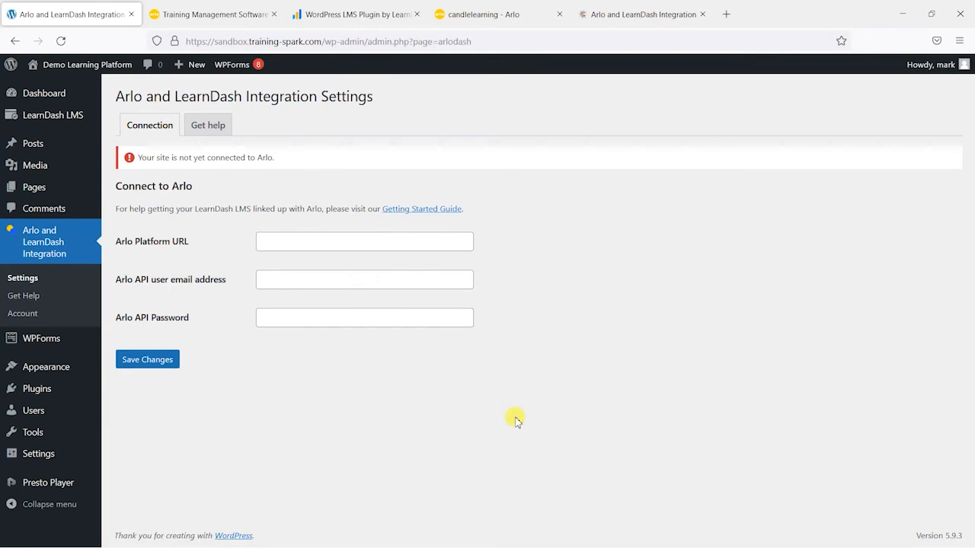
Step: Switch to the Arlo management console and start a new contact with first name Integration, last name Account and the integration e-mail address
left_click(476, 15)
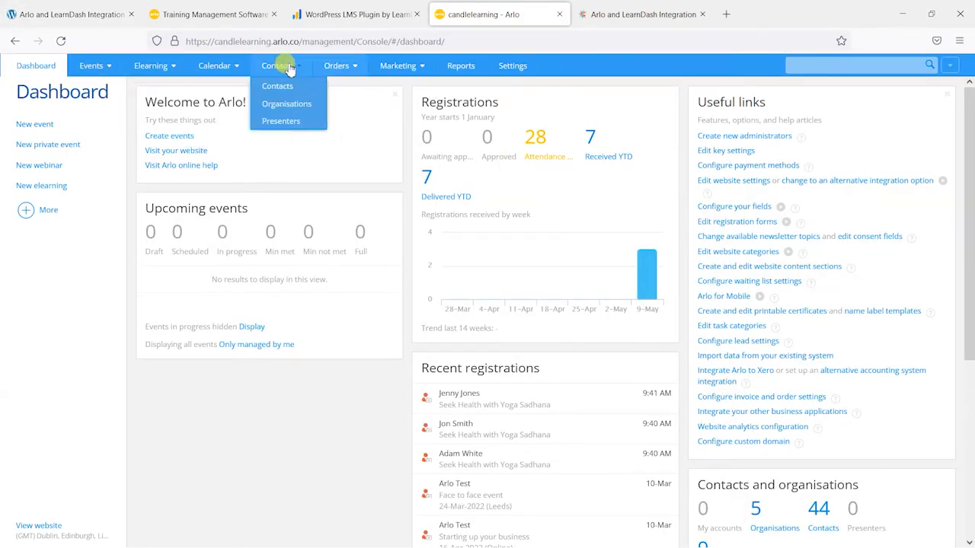
left_click(287, 90)
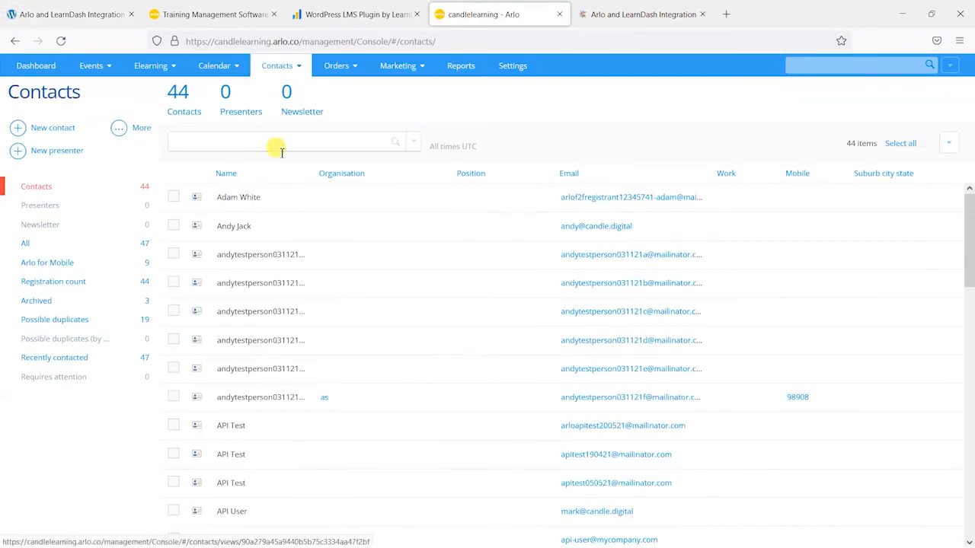
left_click(58, 131)
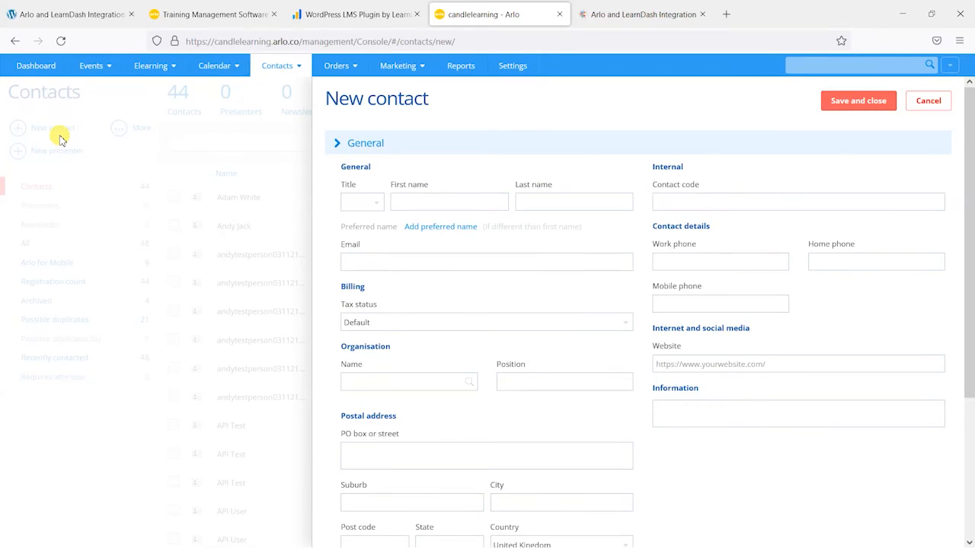
left_click(445, 199)
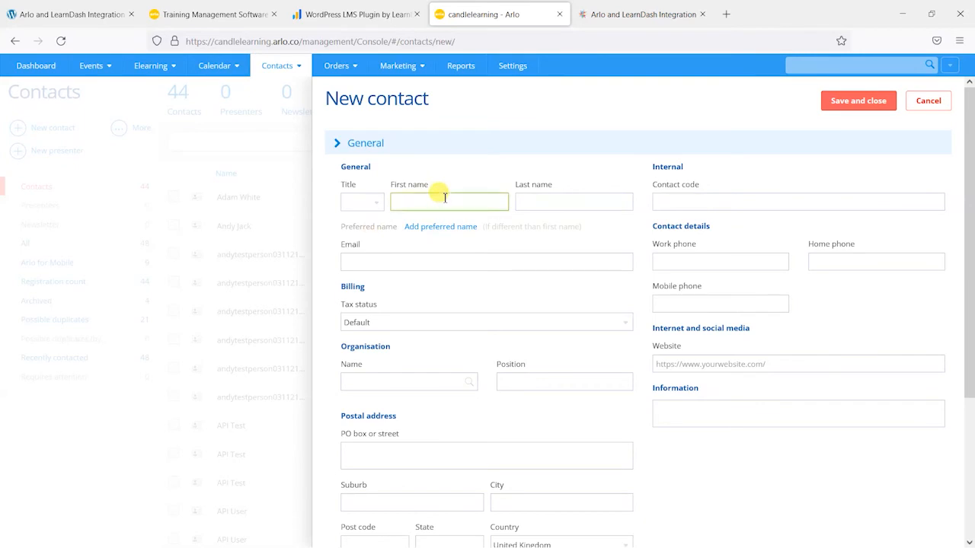
type("Integration")
key("Tab")
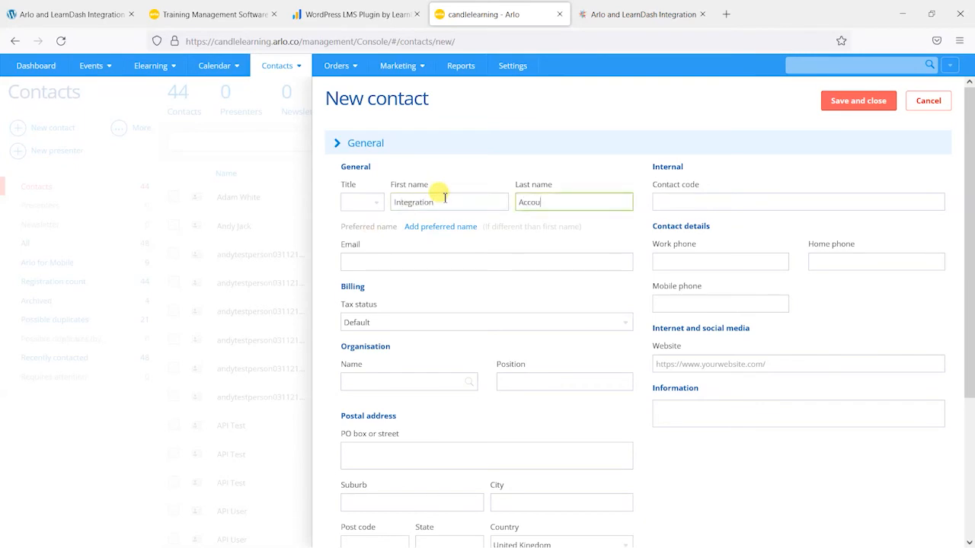
left_click(418, 262)
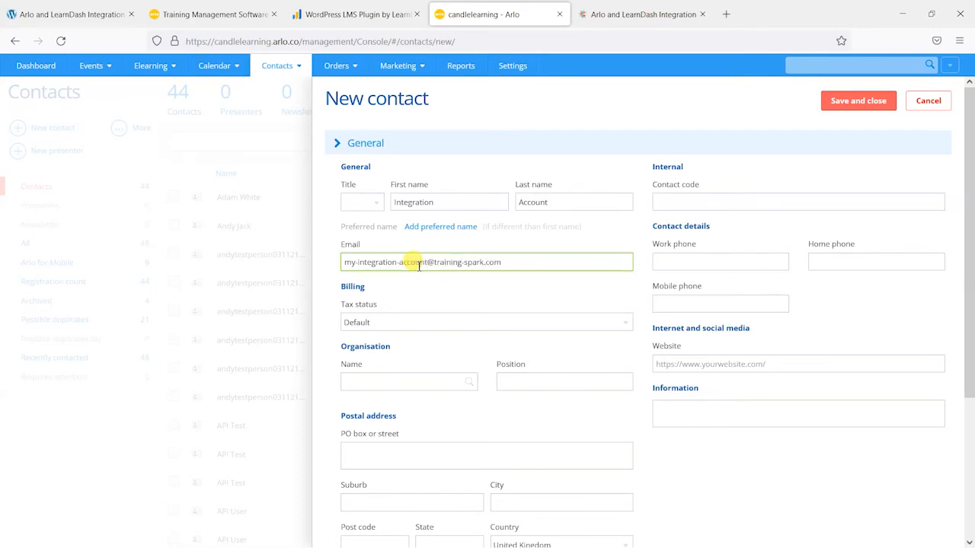
triple_click(484, 262)
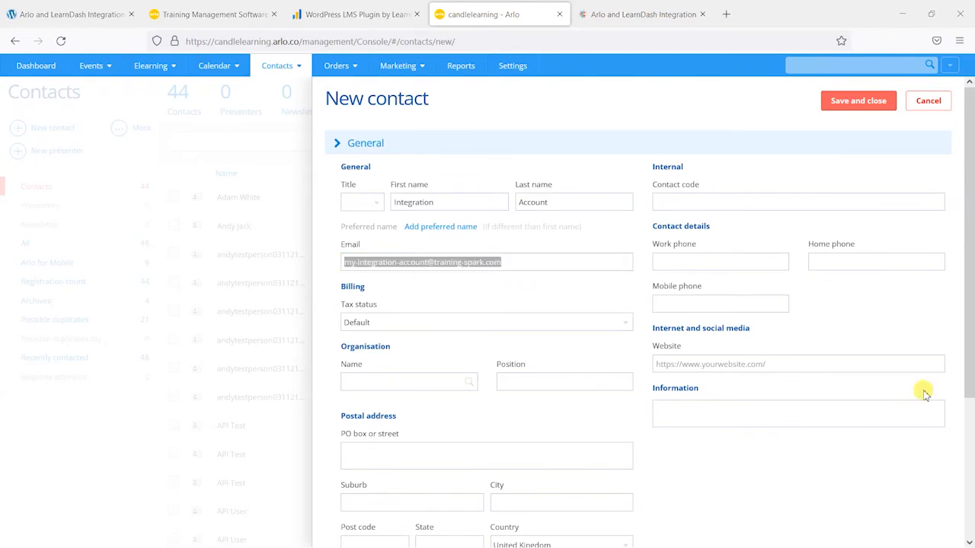
left_click(515, 264)
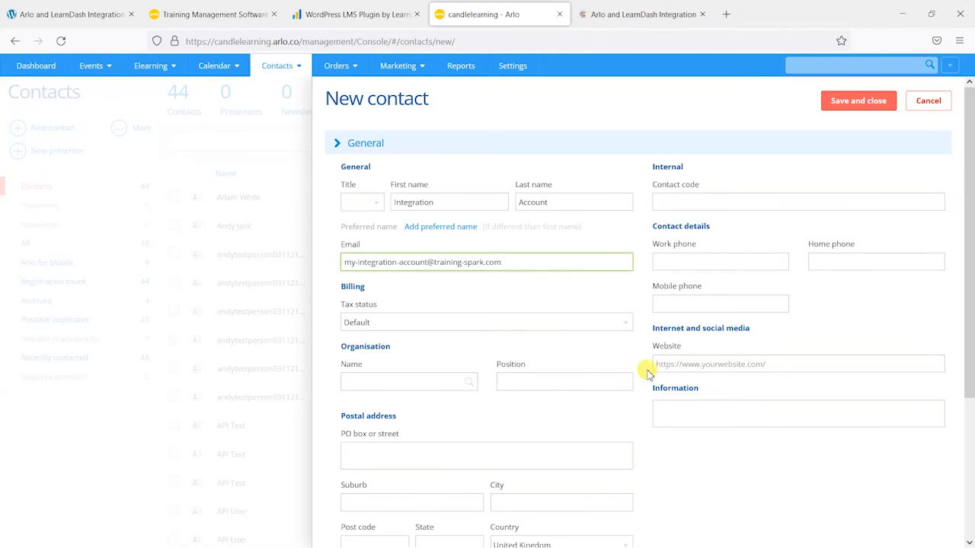
Step: Give the new contact the Access to the API and System administrator security roles, and save it
scroll(647, 380, "down", 3)
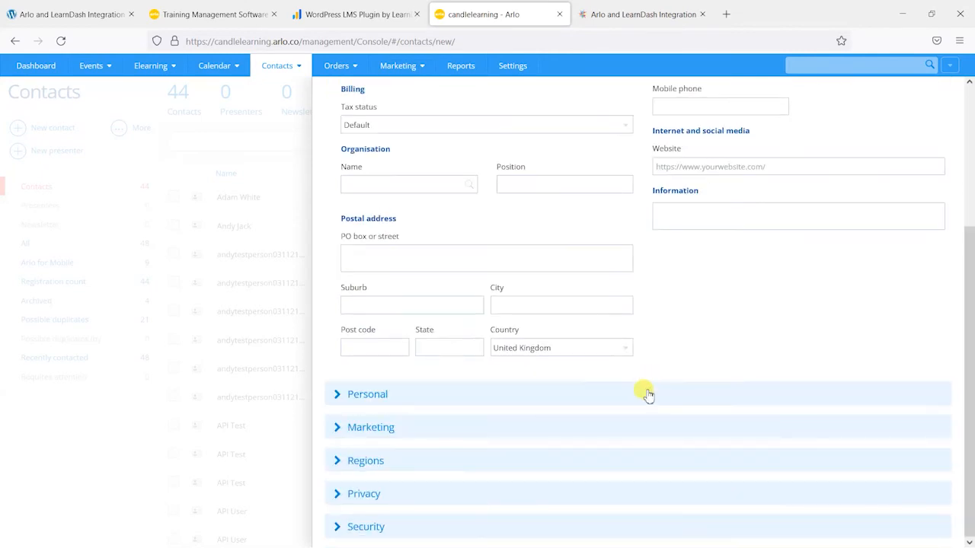
left_click(383, 533)
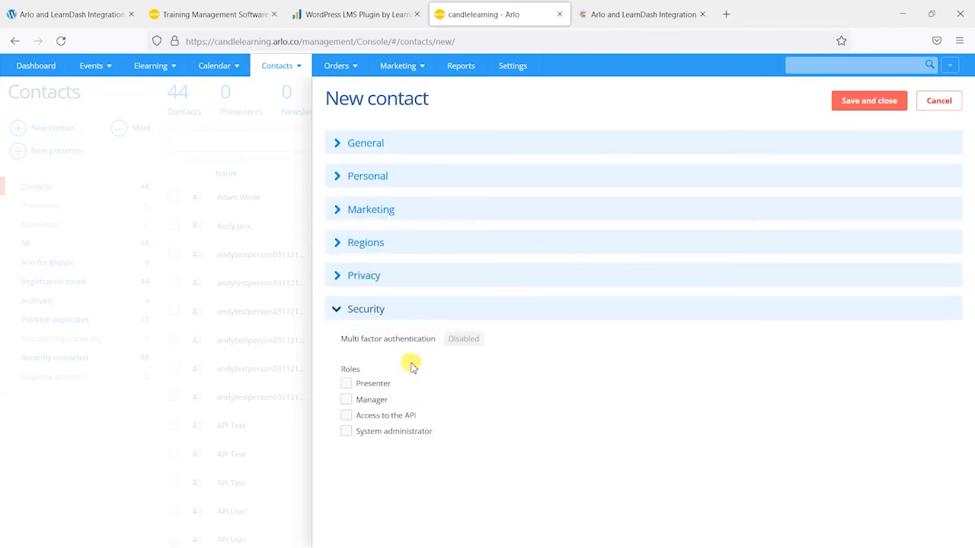
left_click(346, 415)
left_click(346, 431)
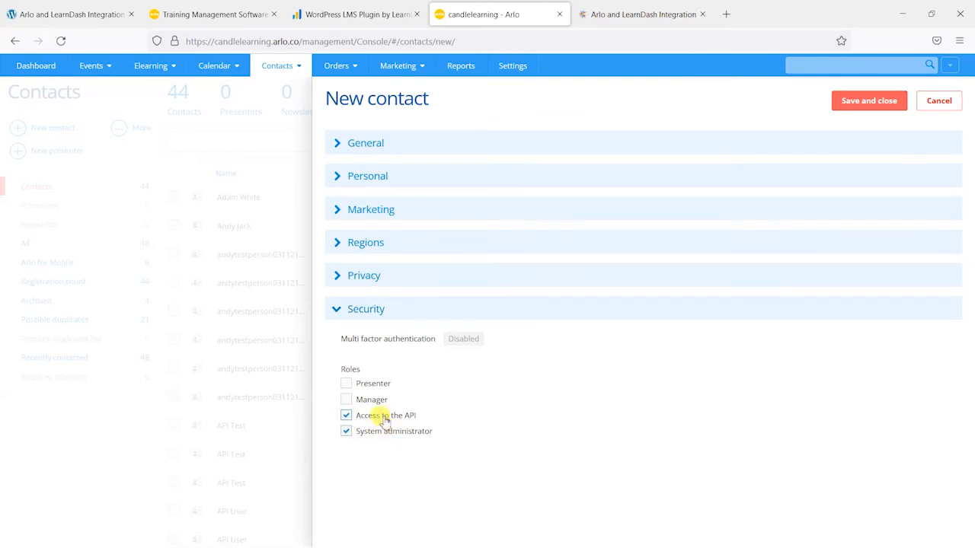
left_click(861, 102)
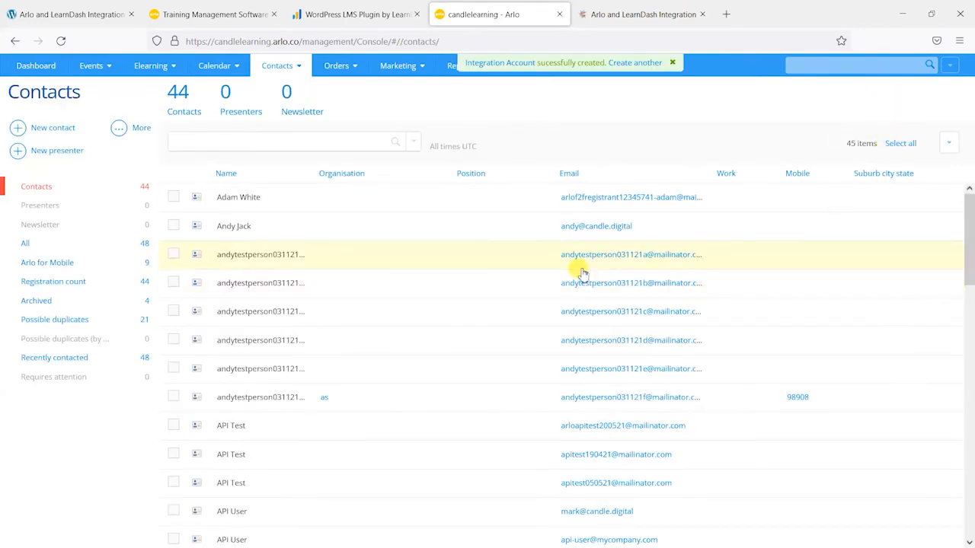
Step: Open the Integration Account contact and activate its account, setting a new password and keeping a copy of it
left_click(512, 65)
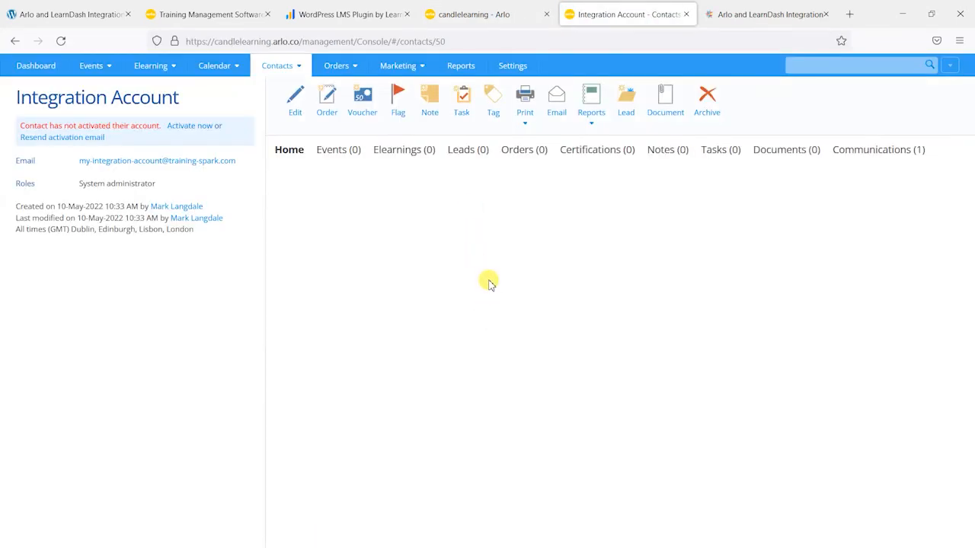
left_click(180, 126)
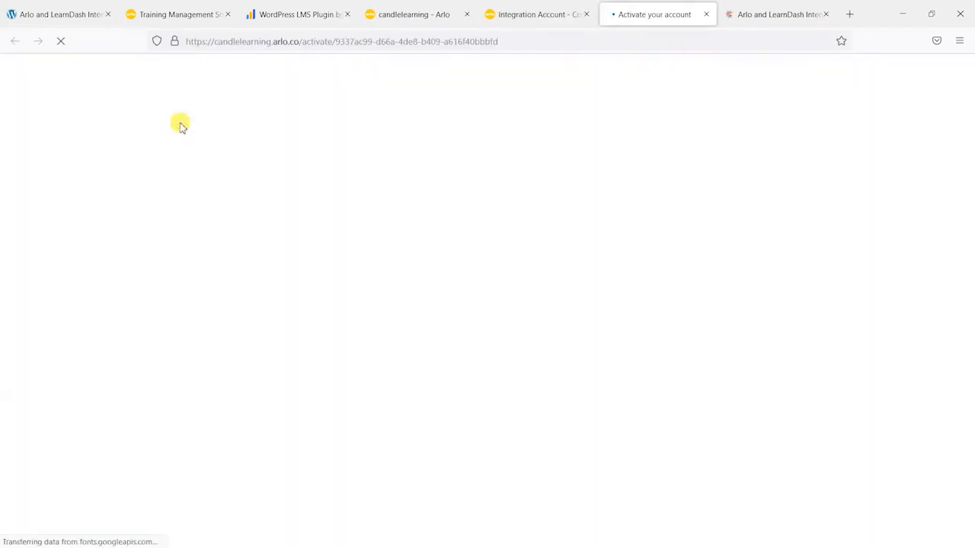
left_click(211, 257)
left_click(224, 280)
left_click_drag(200, 249, 151, 249)
left_click(149, 253)
double_click(195, 266)
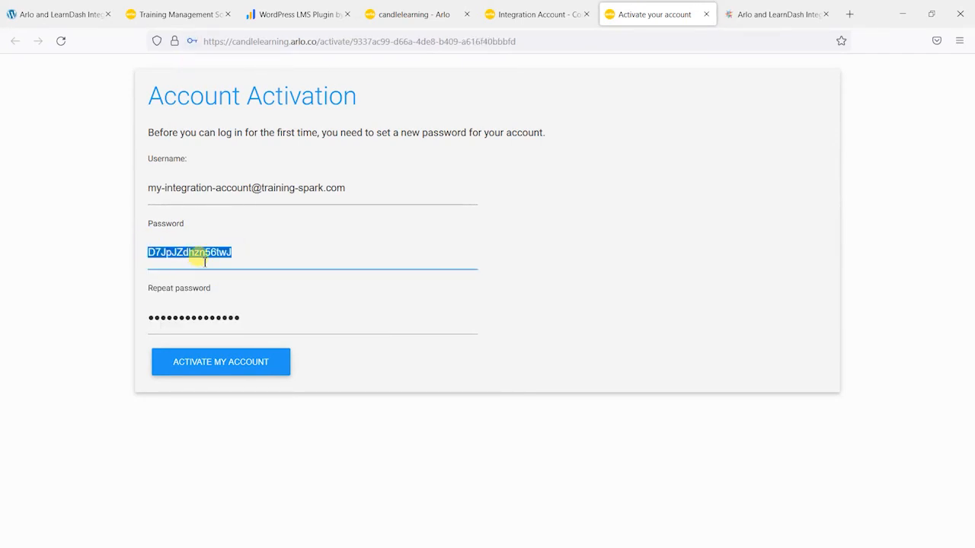
key("alt+Tab")
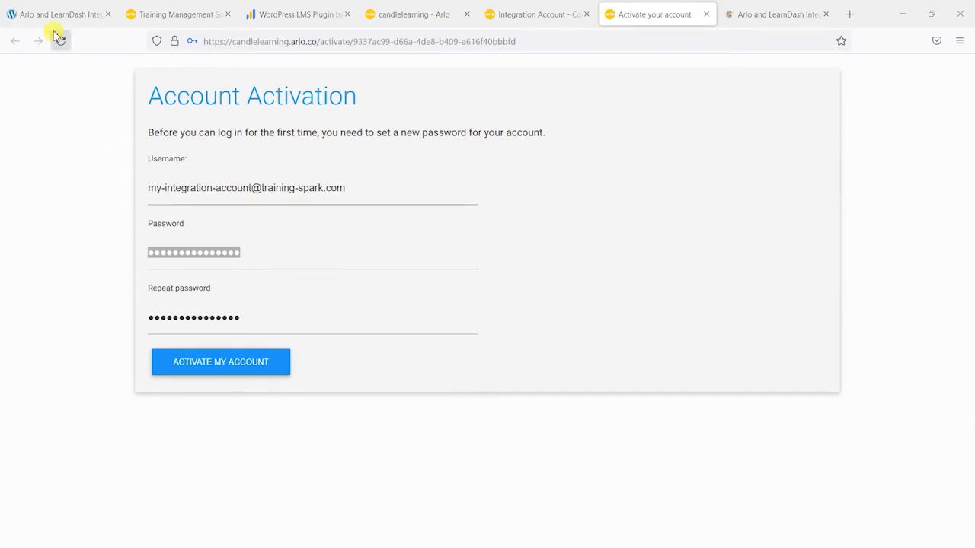
left_click(225, 366)
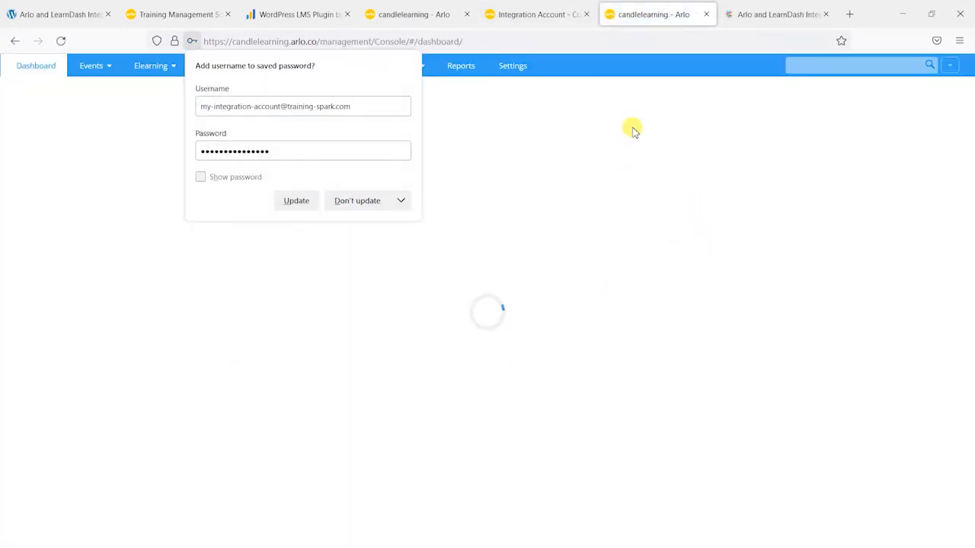
left_click(621, 78)
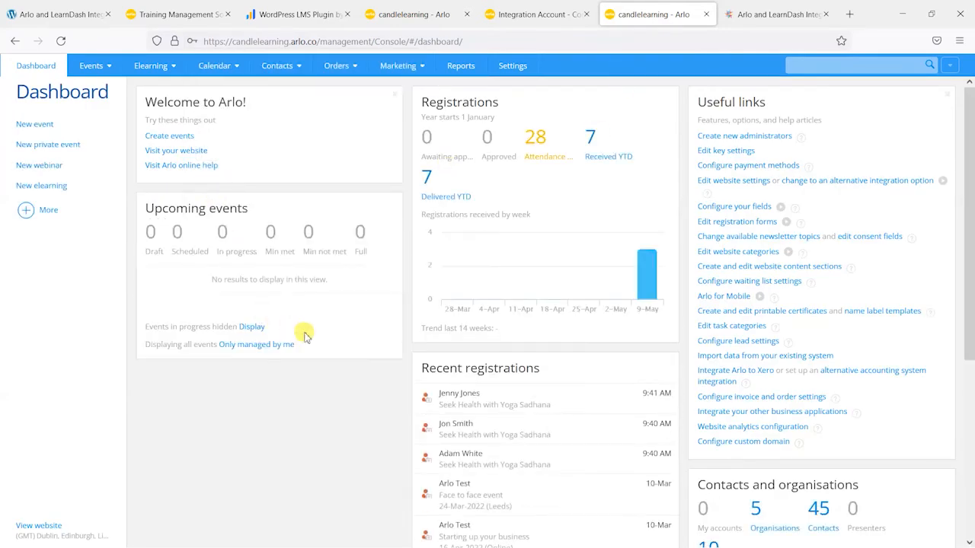
left_click(46, 15)
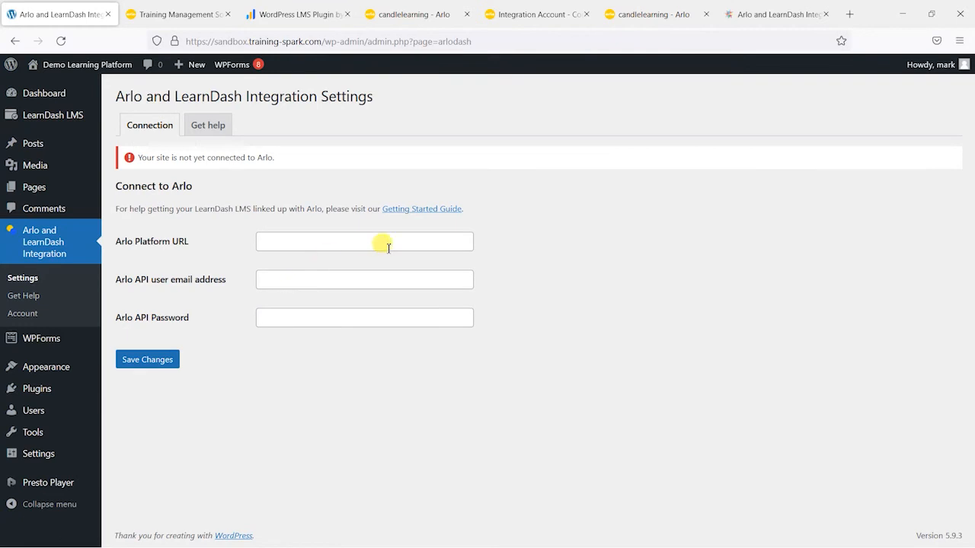
left_click(316, 243)
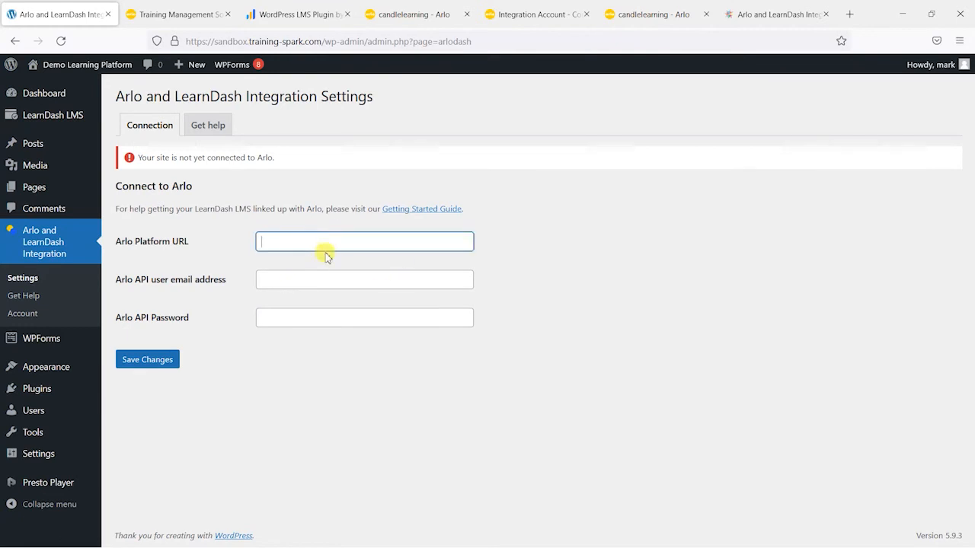
left_click(526, 14)
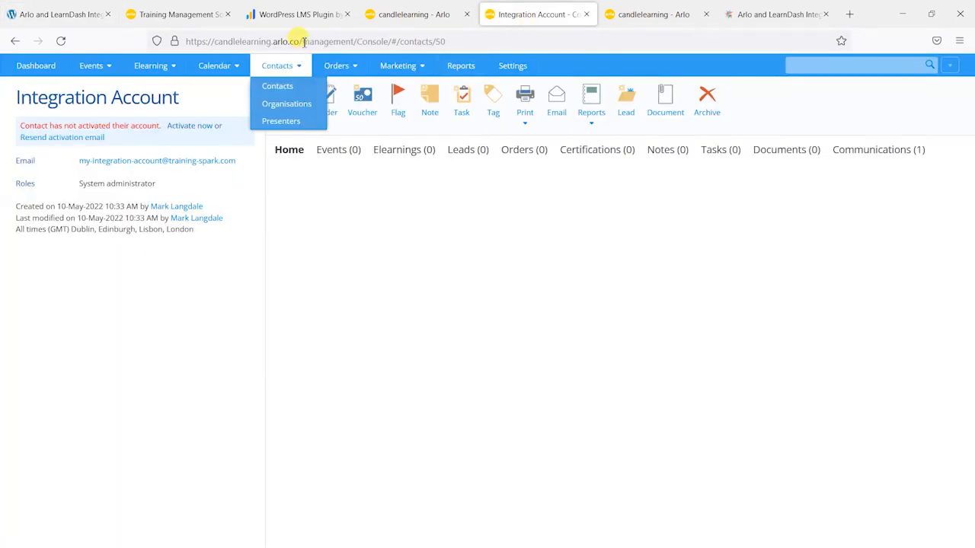
left_click_drag(300, 41, 219, 41)
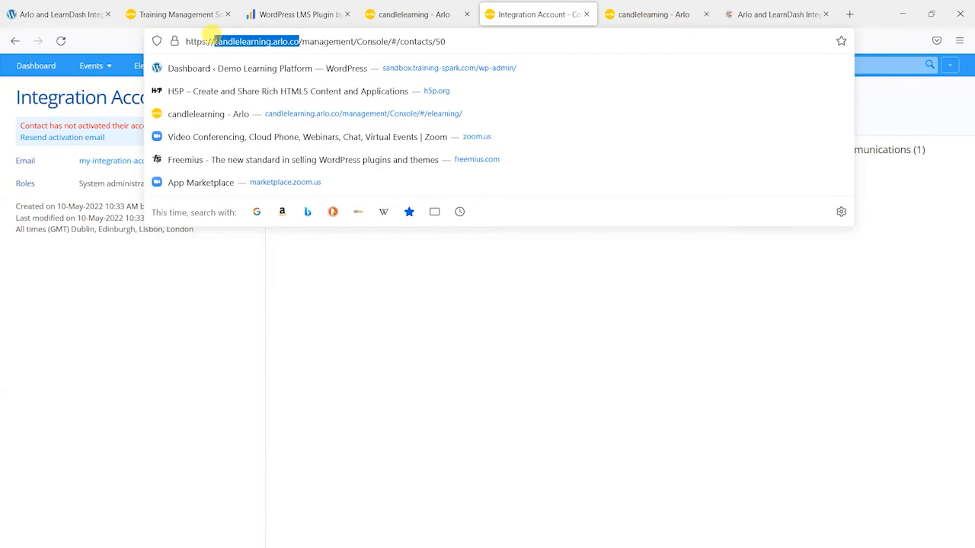
left_click(54, 14)
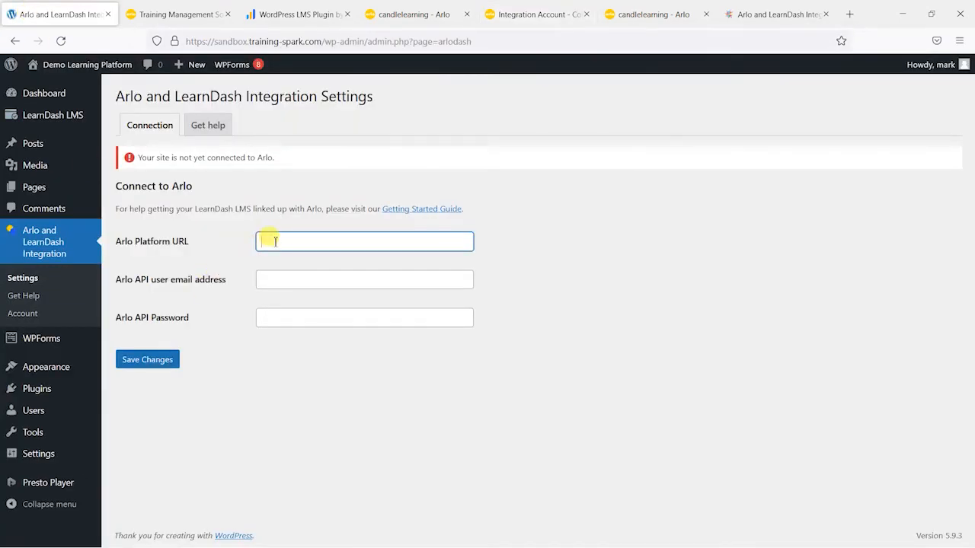
left_click(534, 14)
left_click(654, 14)
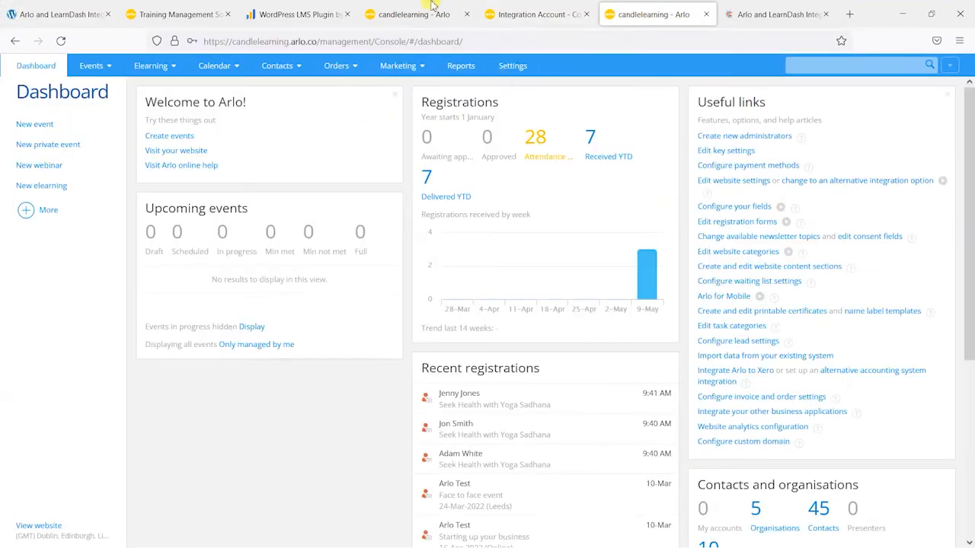
left_click(508, 9)
left_click_drag(246, 41, 155, 38)
key("ctrl+c")
left_click(61, 12)
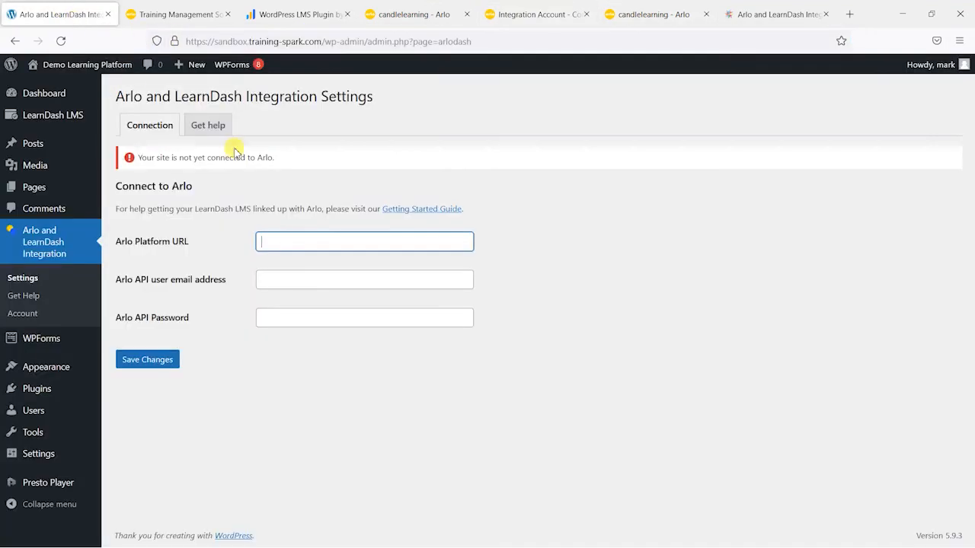
key("ctrl+v")
Step: Fill in the Arlo API user email address and the Arlo API password with the integration account's credentials
left_click(299, 276)
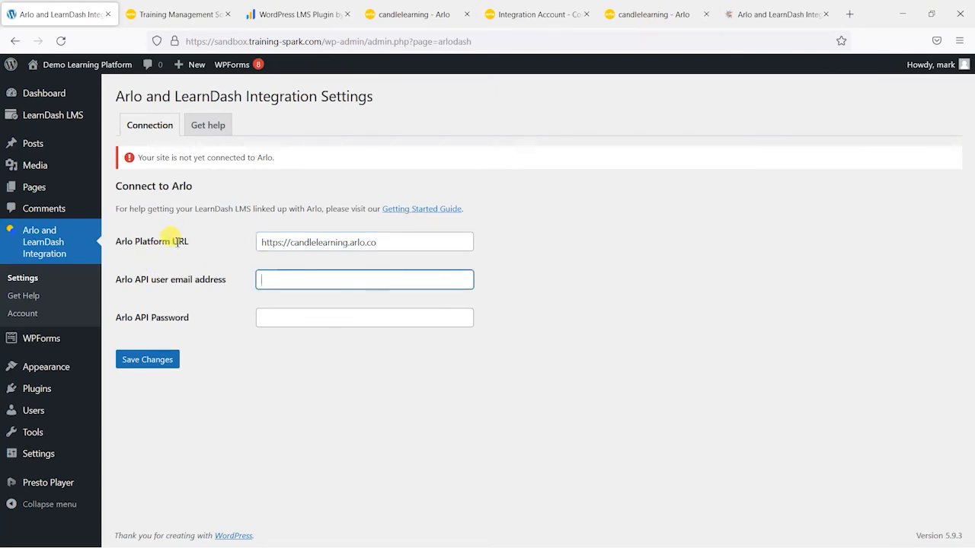
key("alt+Tab")
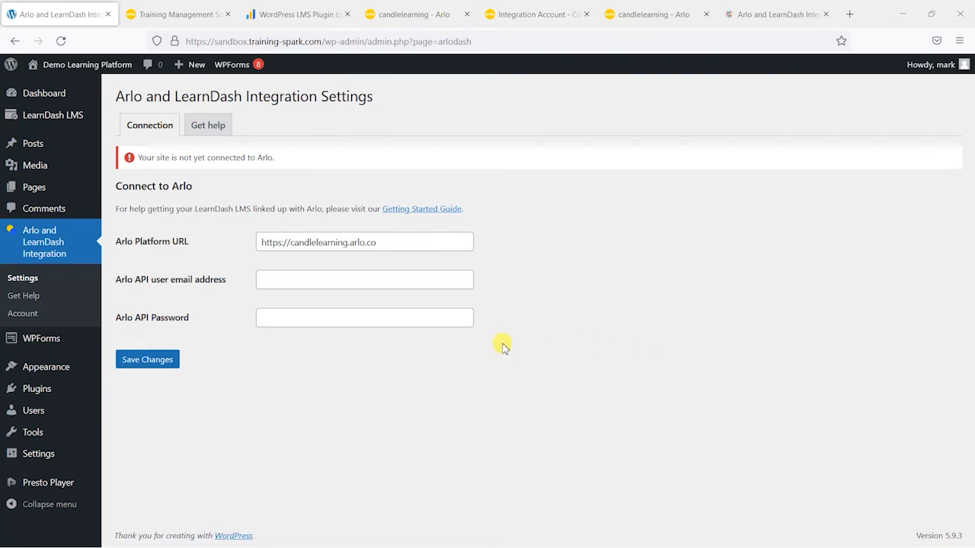
left_click(321, 279)
key("ctrl+v")
key("alt+Tab")
left_click(343, 319)
key("ctrl+v")
left_click(241, 413)
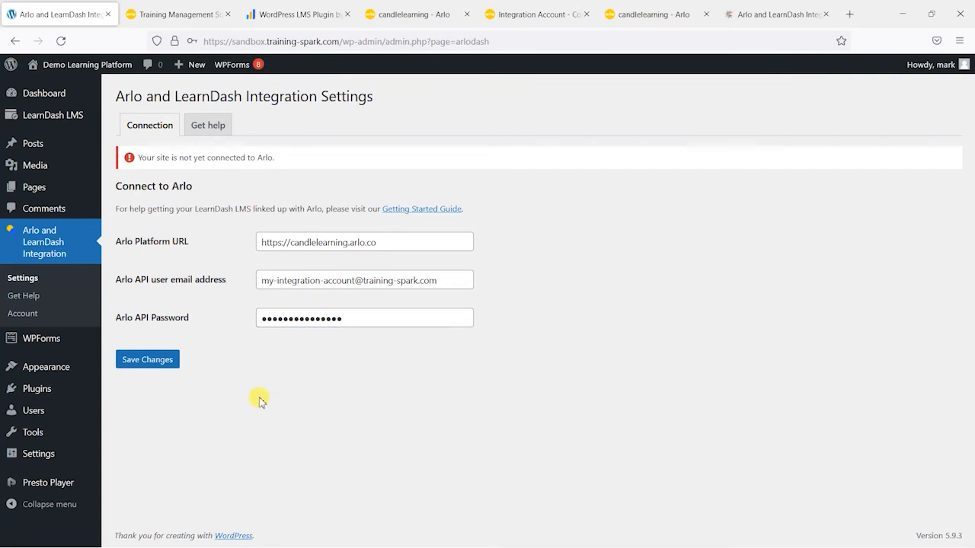
left_click(152, 369)
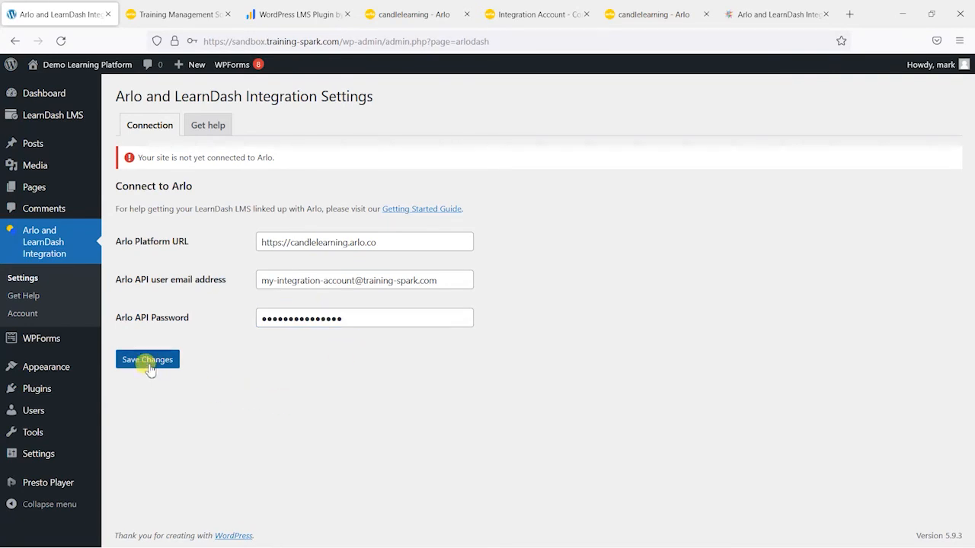
left_click(149, 365)
left_click(568, 202)
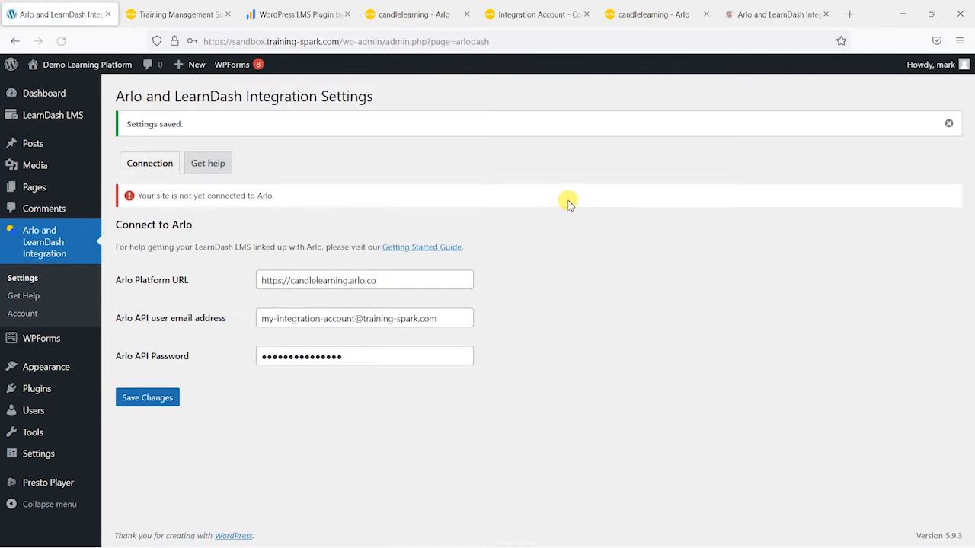
left_click_drag(289, 281, 228, 281)
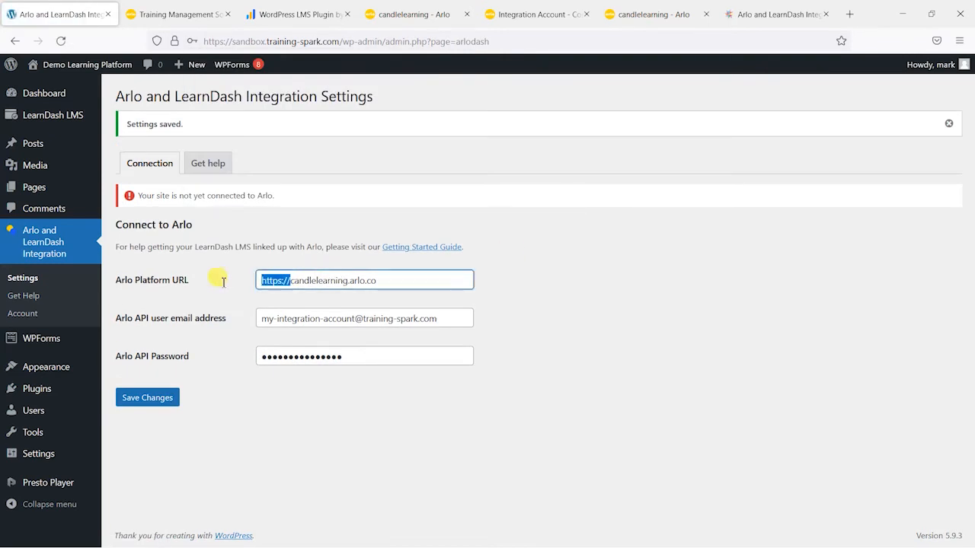
key("BackSpace")
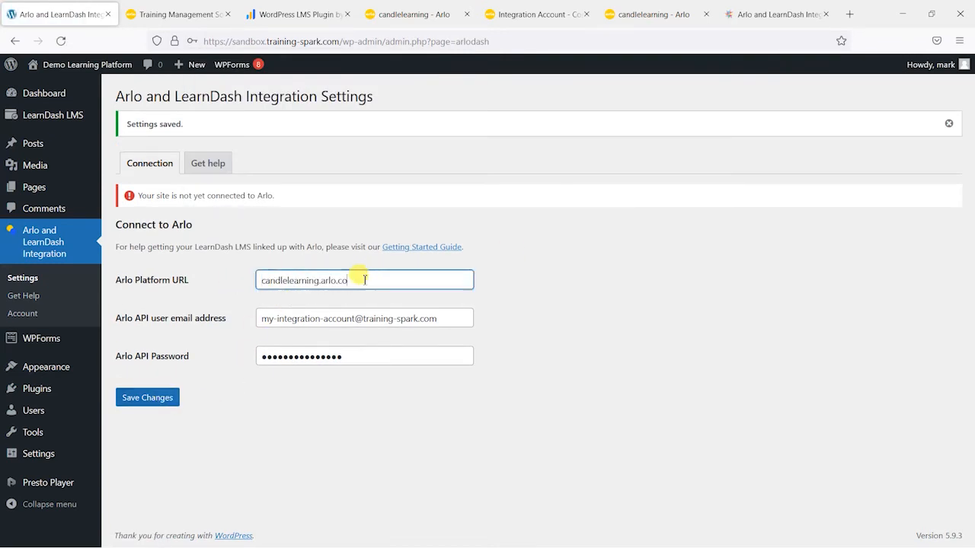
left_click(164, 398)
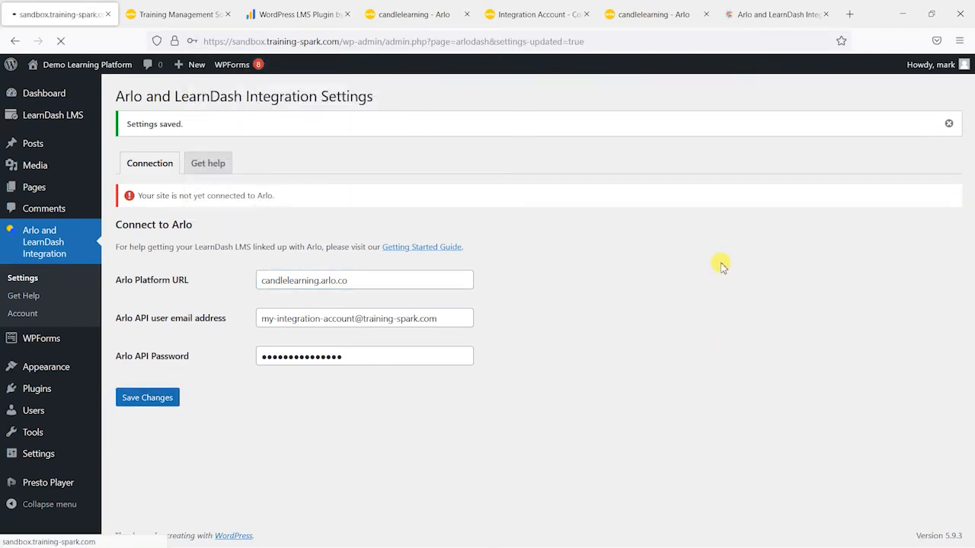
left_click(149, 165)
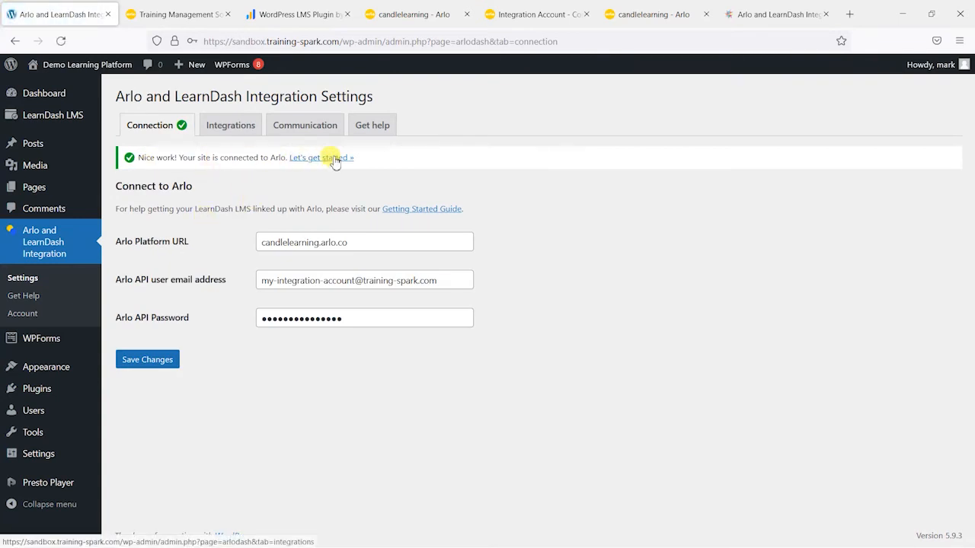
Step: Add a new integration and set its Arlo side to the elearning Seek Health with Yoga Sadhana
left_click(215, 126)
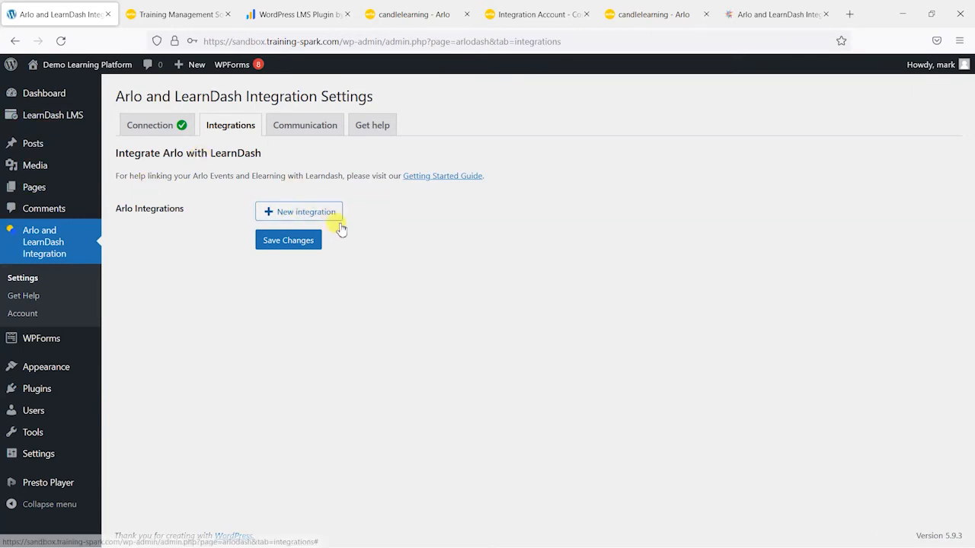
left_click(301, 212)
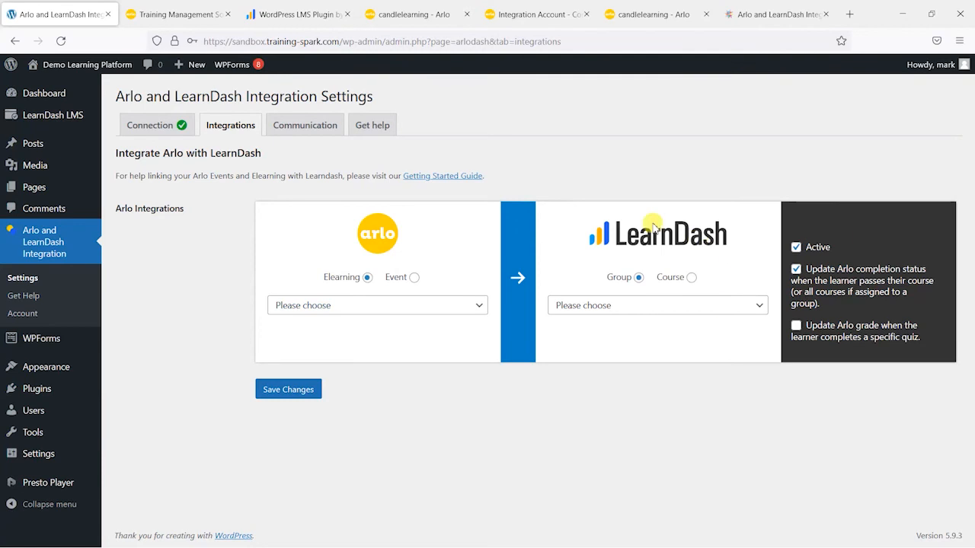
left_click(359, 306)
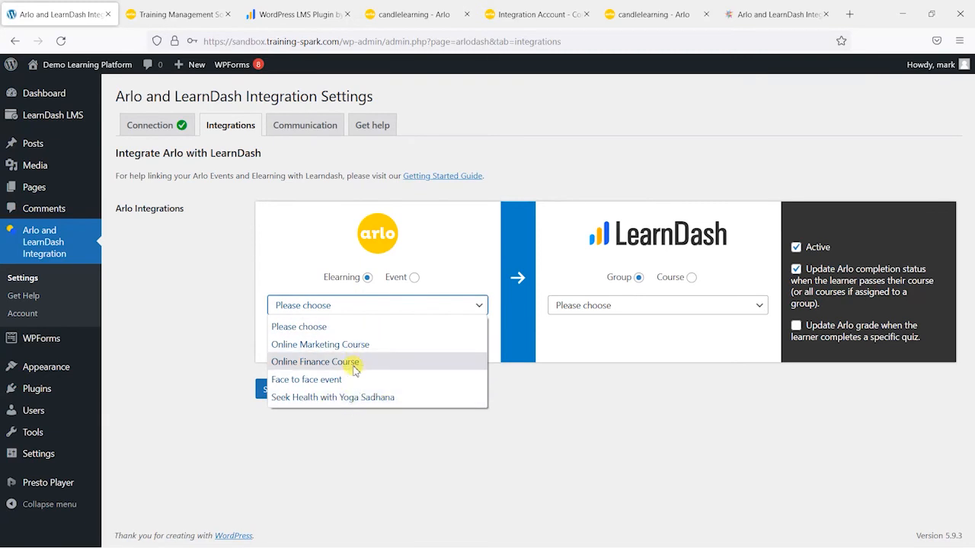
left_click(426, 325)
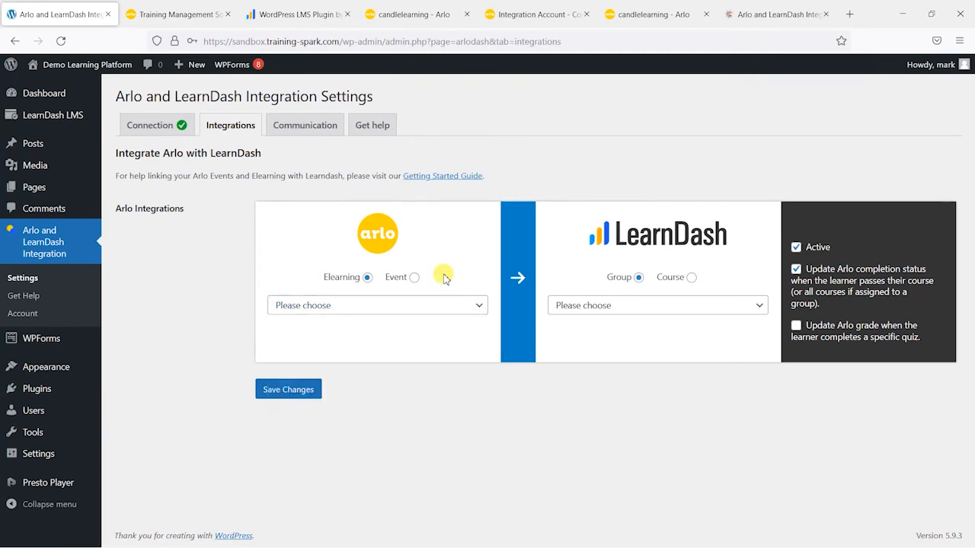
left_click(414, 278)
left_click(415, 307)
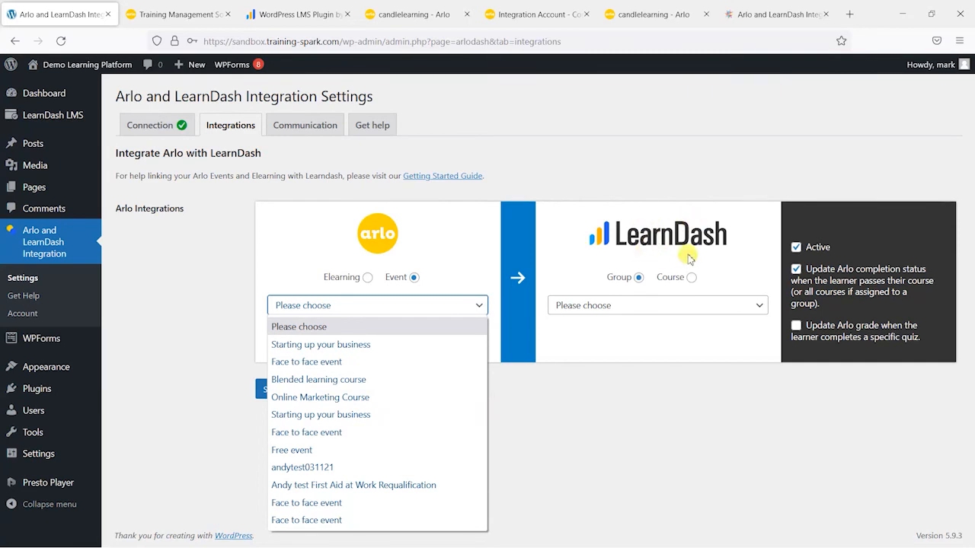
left_click(428, 251)
left_click(367, 278)
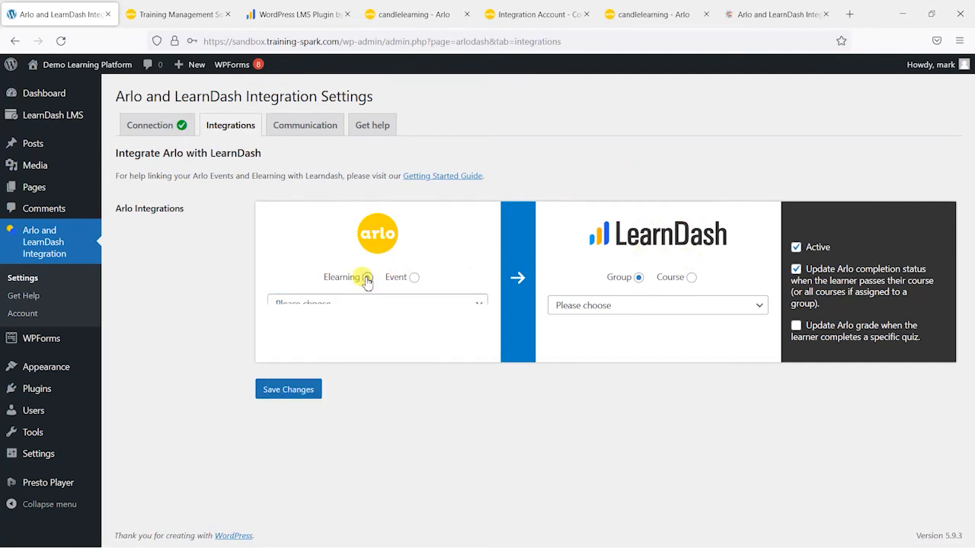
left_click(363, 307)
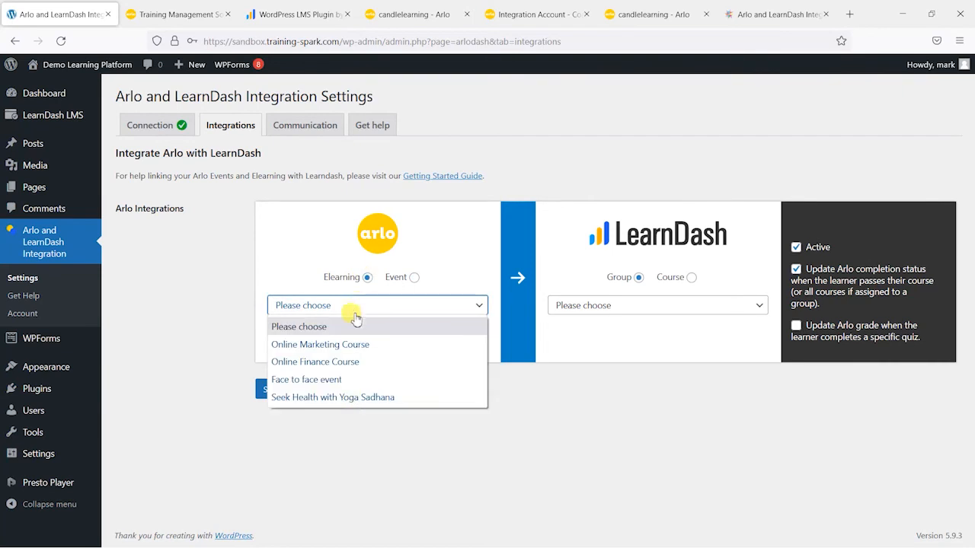
left_click(348, 394)
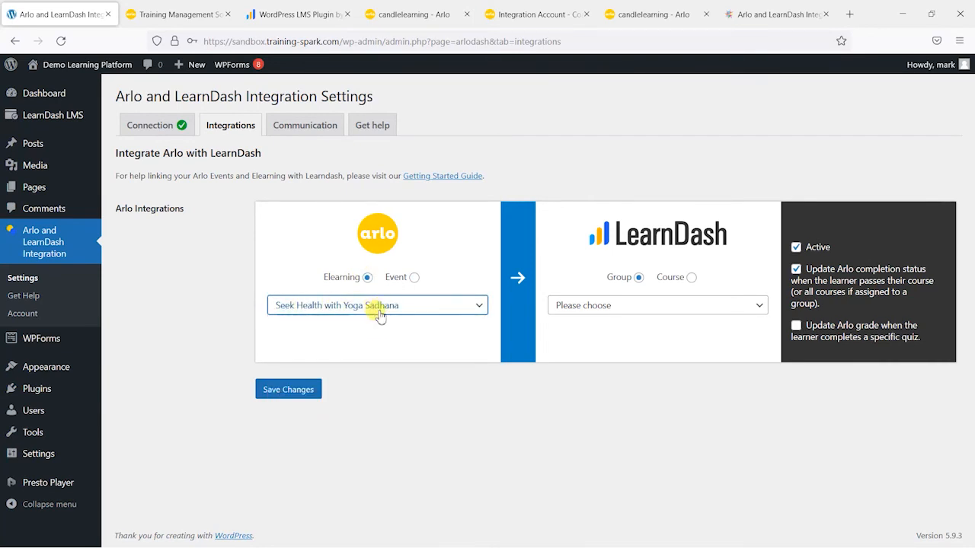
Step: Link the integration to the LearnDash course Seek Health with Yoga Sadhana and save the changes
left_click(640, 310)
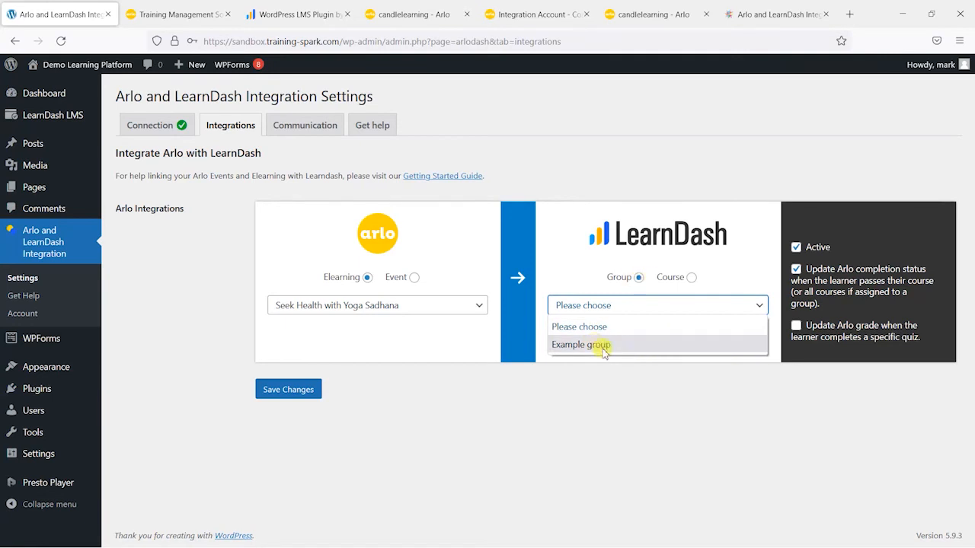
left_click(639, 282)
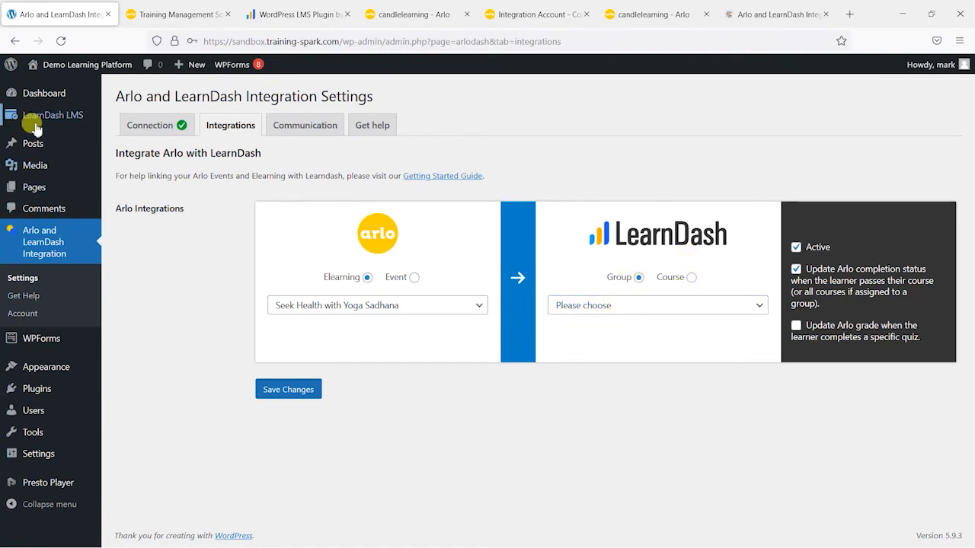
mouse_move(46, 118)
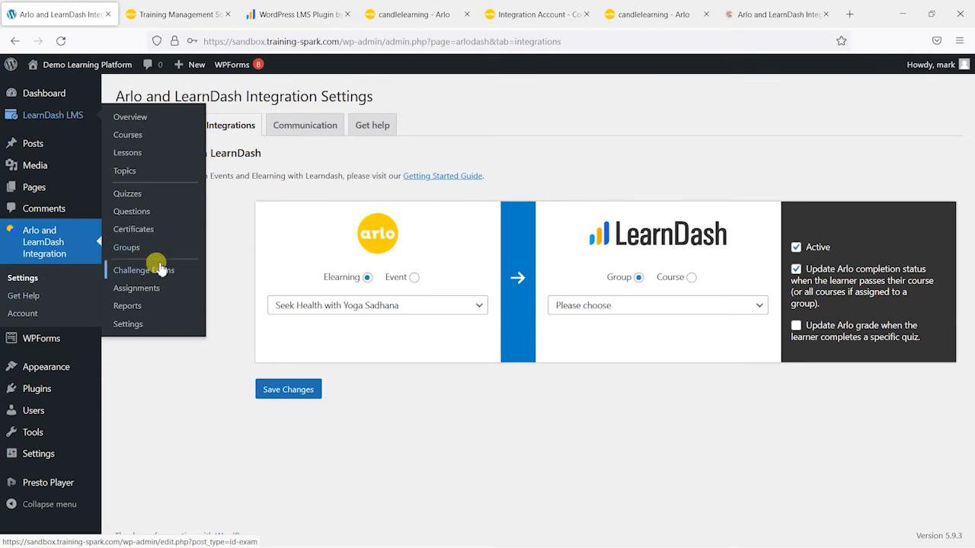
left_click(612, 307)
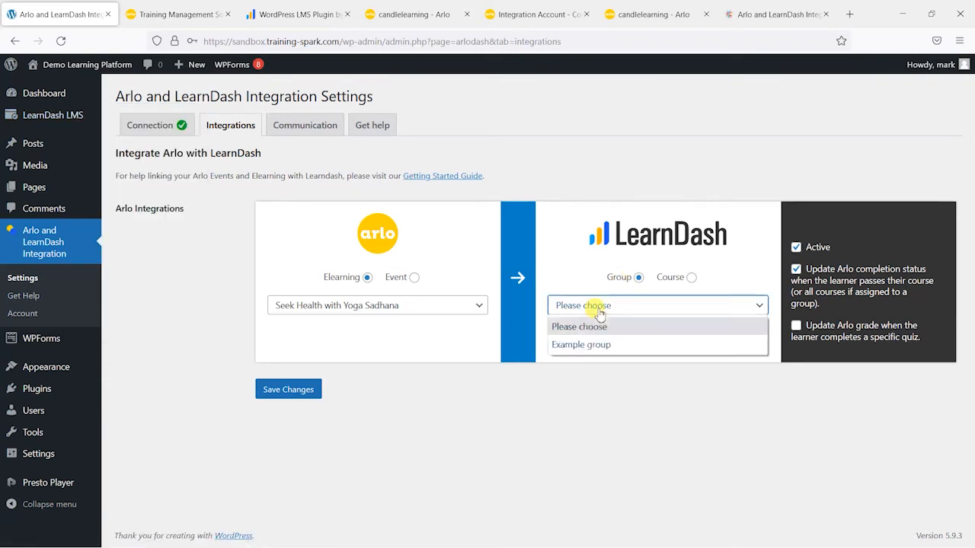
left_click(691, 278)
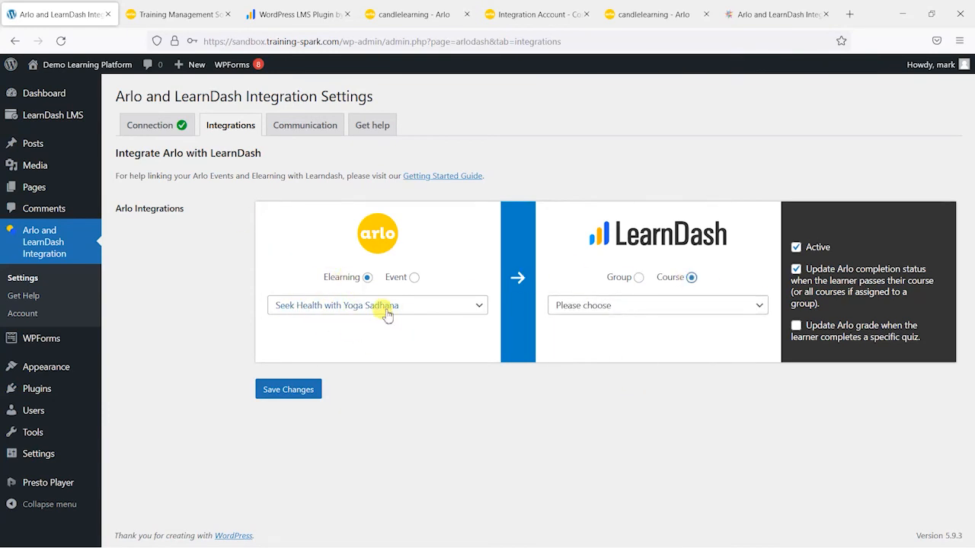
left_click(658, 308)
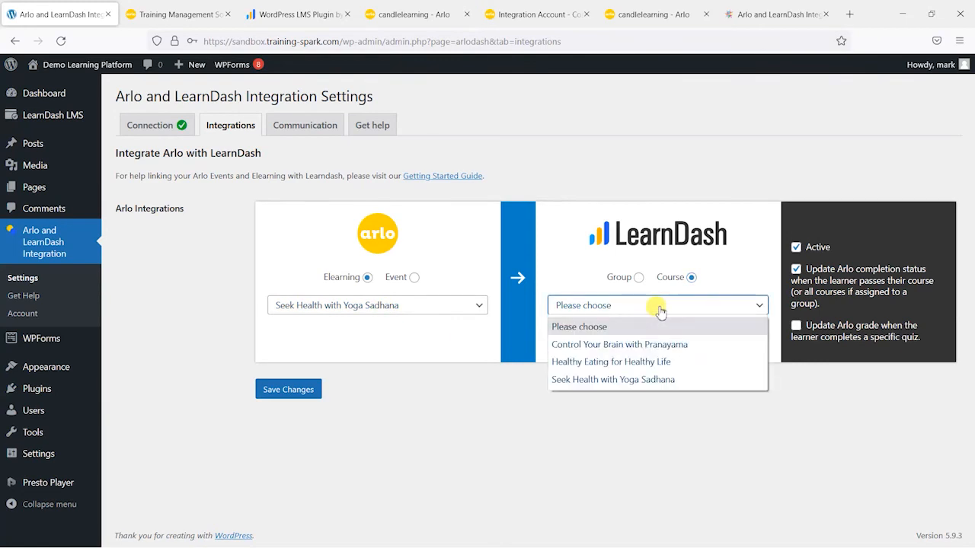
left_click(654, 381)
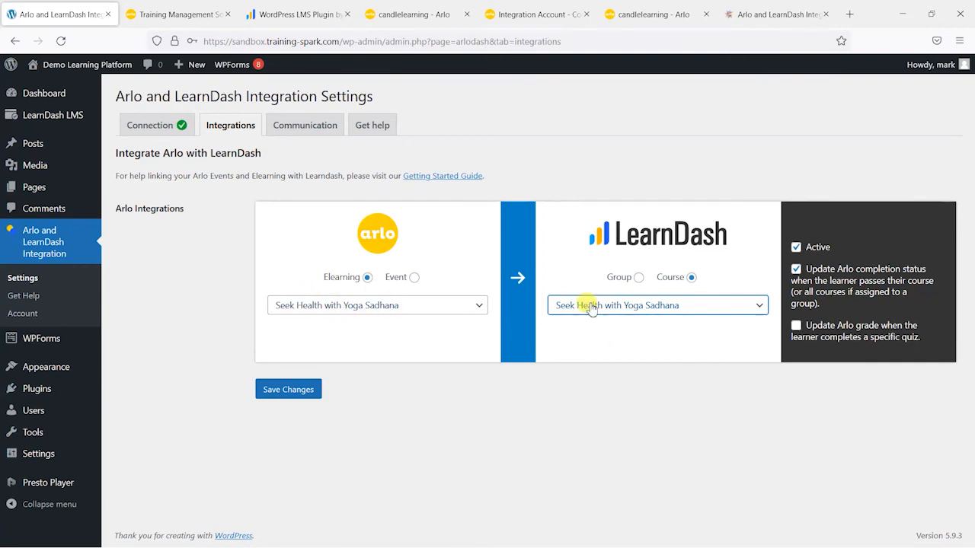
left_click(817, 248)
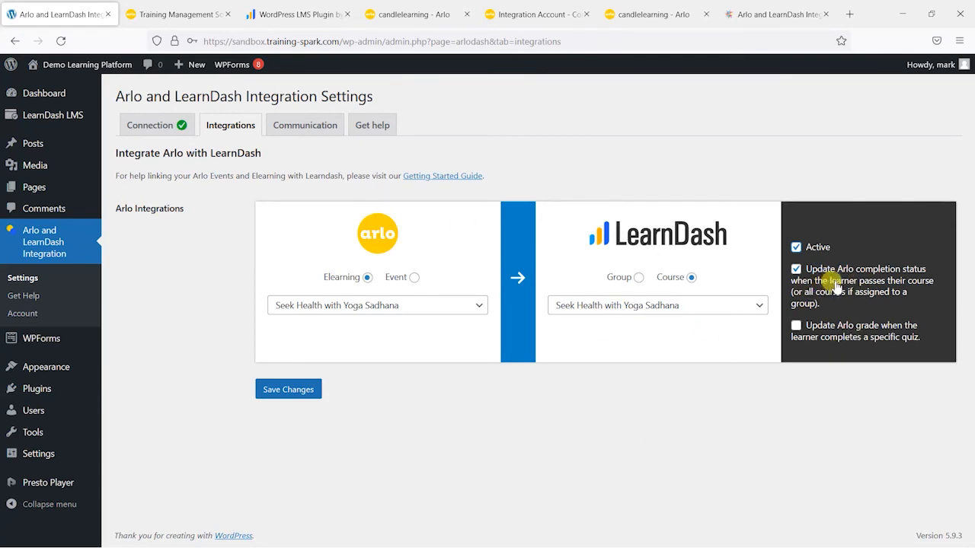
left_click(289, 389)
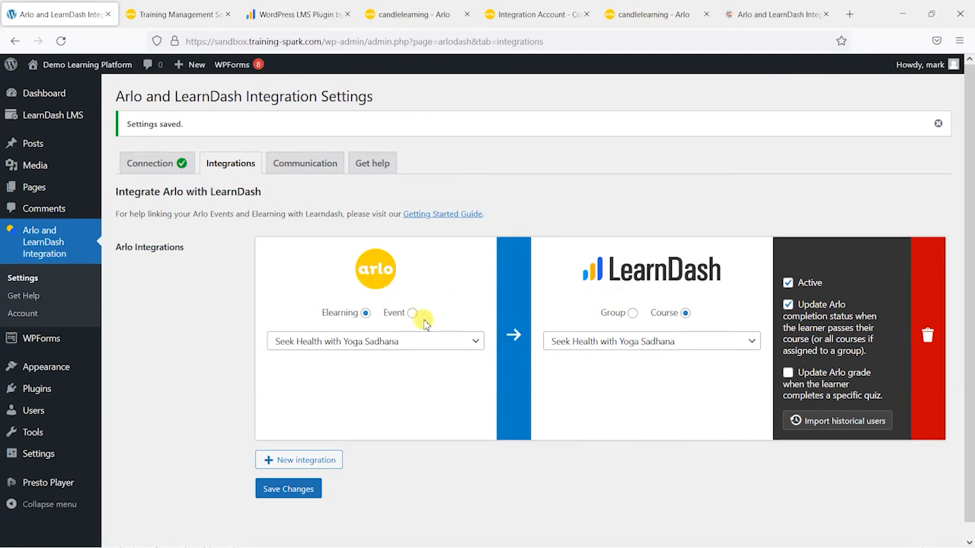
Step: Switch to the Arlo console and examine the existing registrations and their statuses for the elearning Seek Health with Yoga Sadhana
scroll(493, 364, "down", 1)
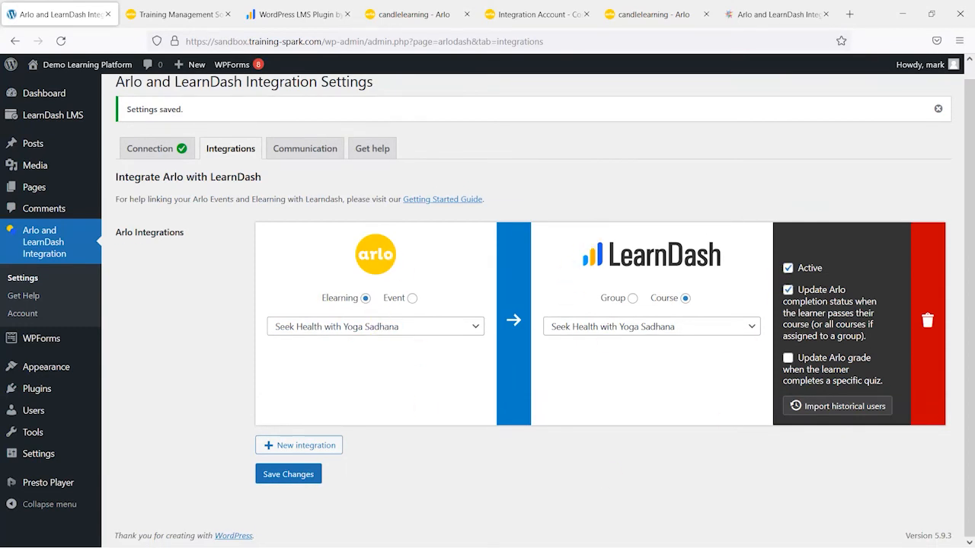
left_click(421, 15)
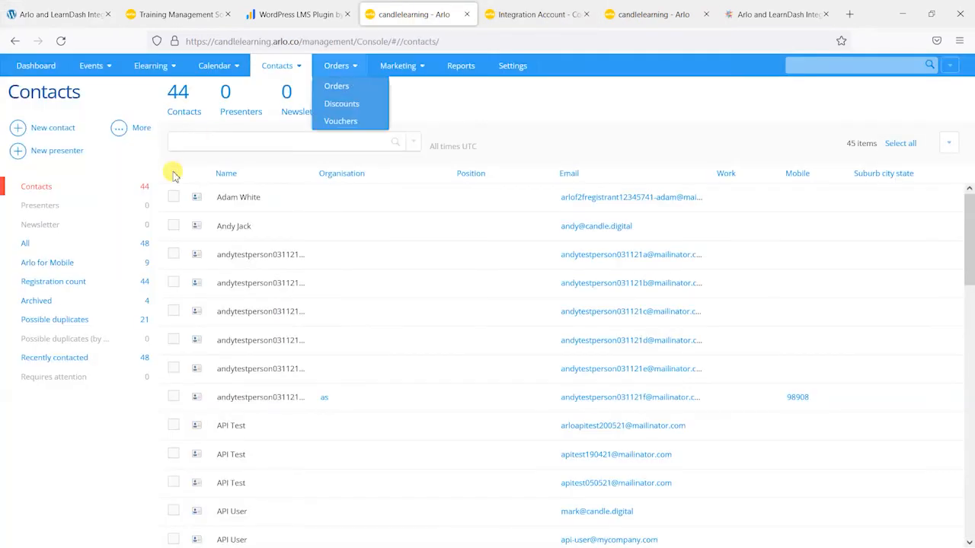
left_click(146, 87)
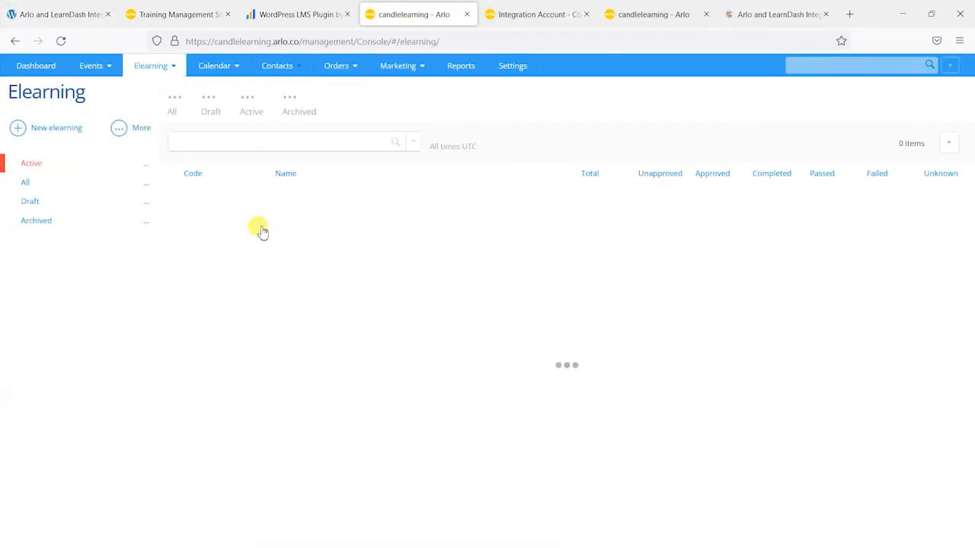
left_click(323, 197)
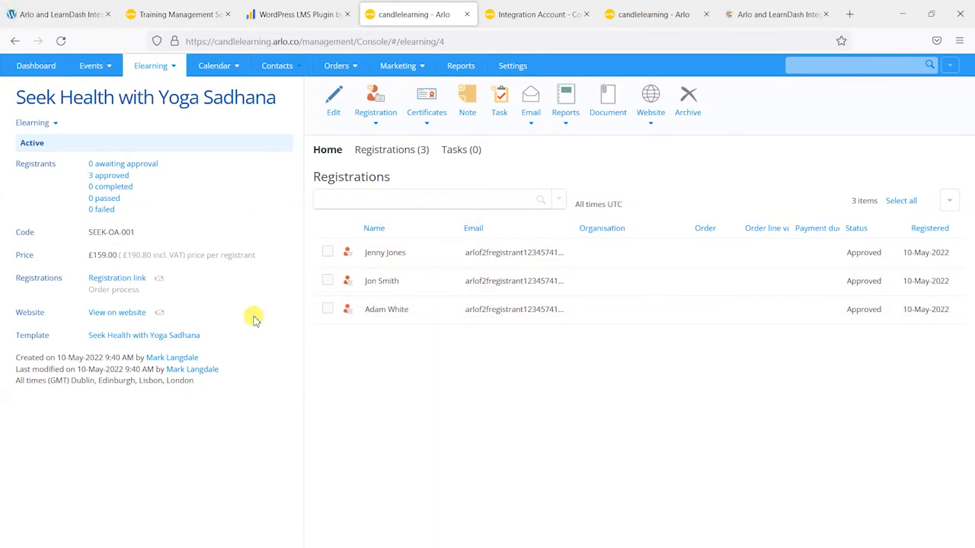
left_click(57, 14)
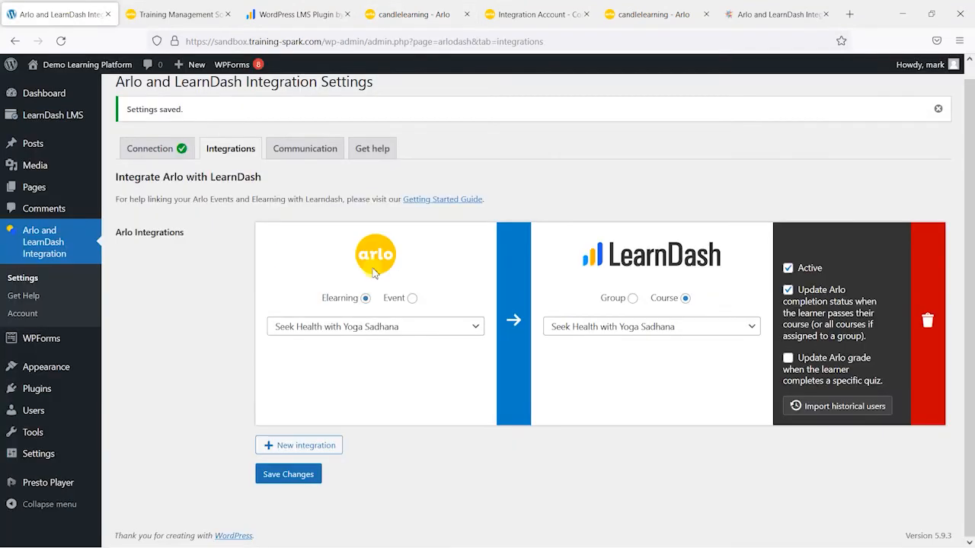
left_click(506, 13)
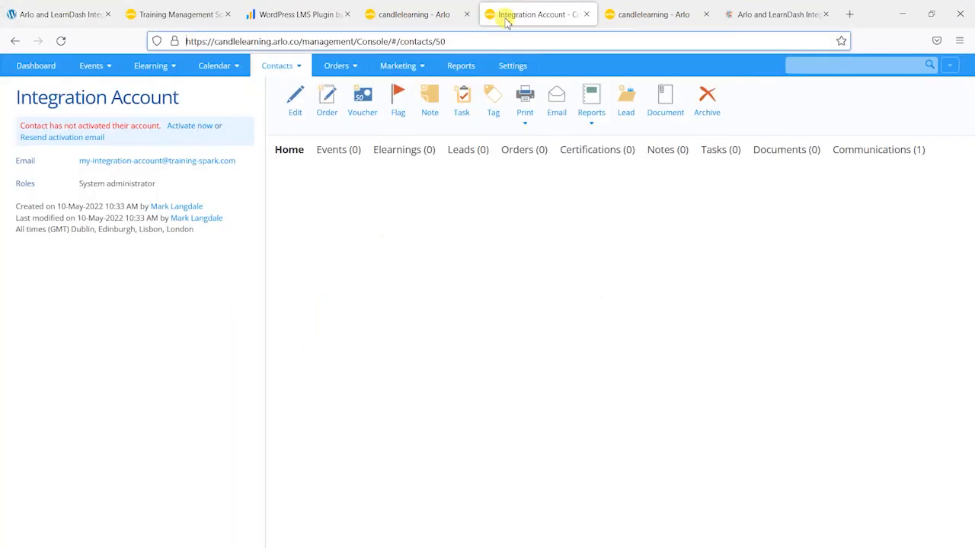
left_click(456, 13)
left_click(57, 14)
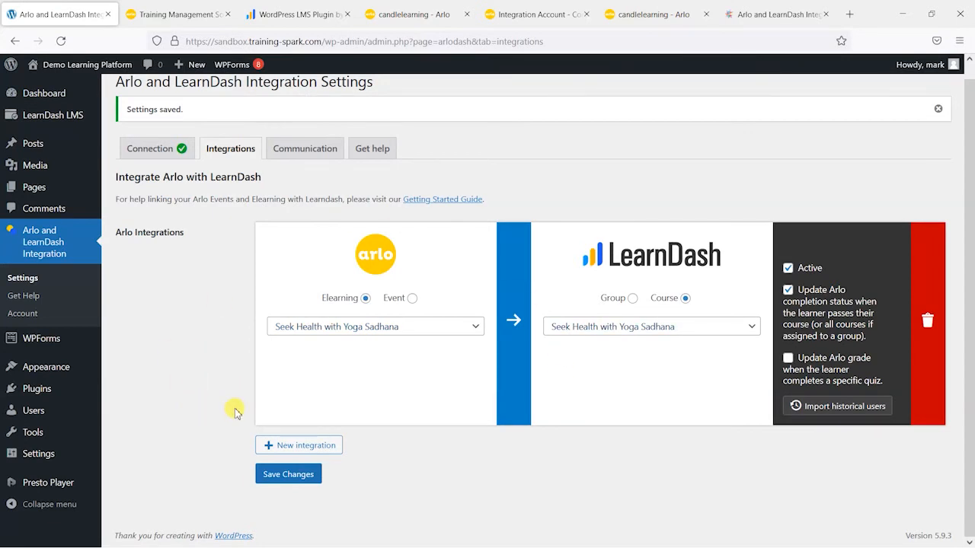
left_click(395, 15)
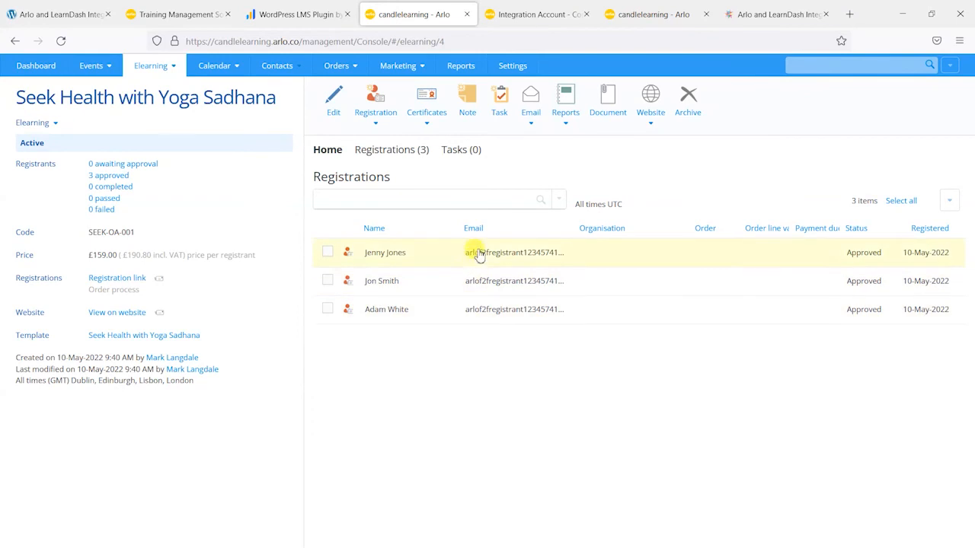
left_click(61, 9)
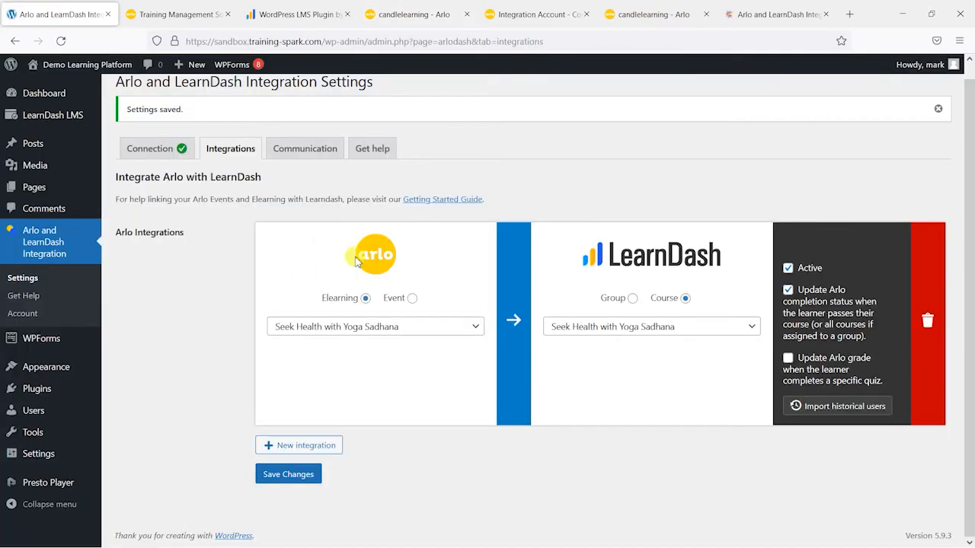
left_click(387, 9)
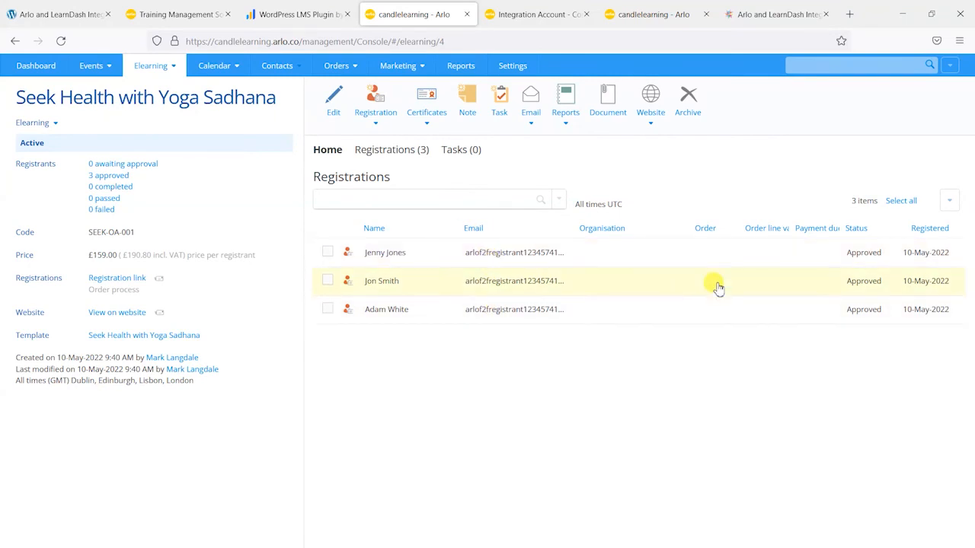
Step: Return to the Arlo and LearnDash integration settings and import the historical users for the Seek Health with Yoga Sadhana integration
left_click(56, 23)
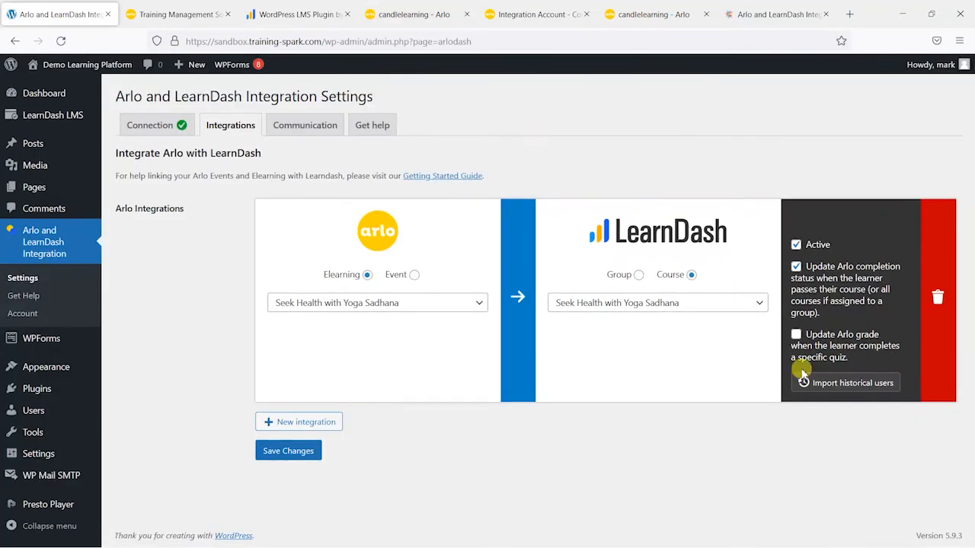
left_click(847, 384)
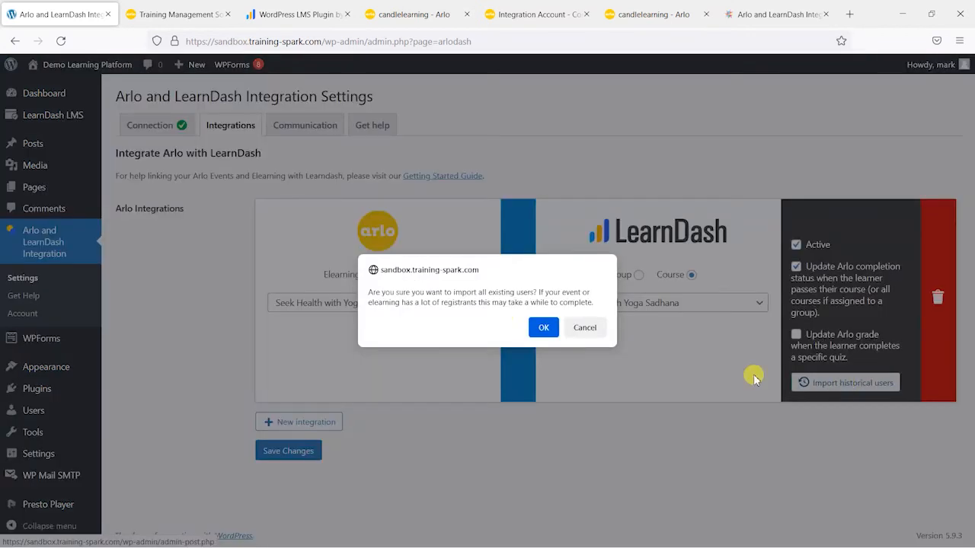
left_click(542, 328)
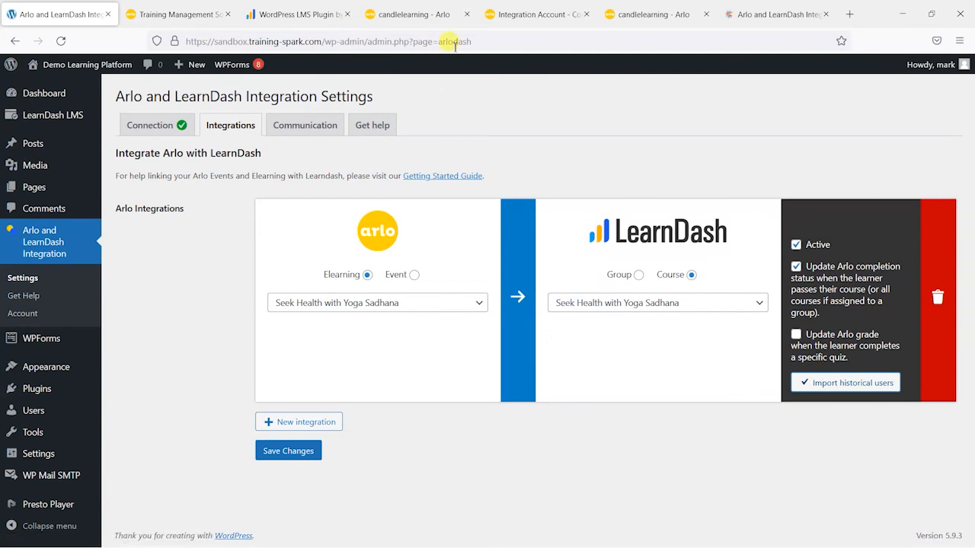
Step: Go back to the elearning's registrations in Arlo, open the first registration and select the registrant's email address
left_click(525, 14)
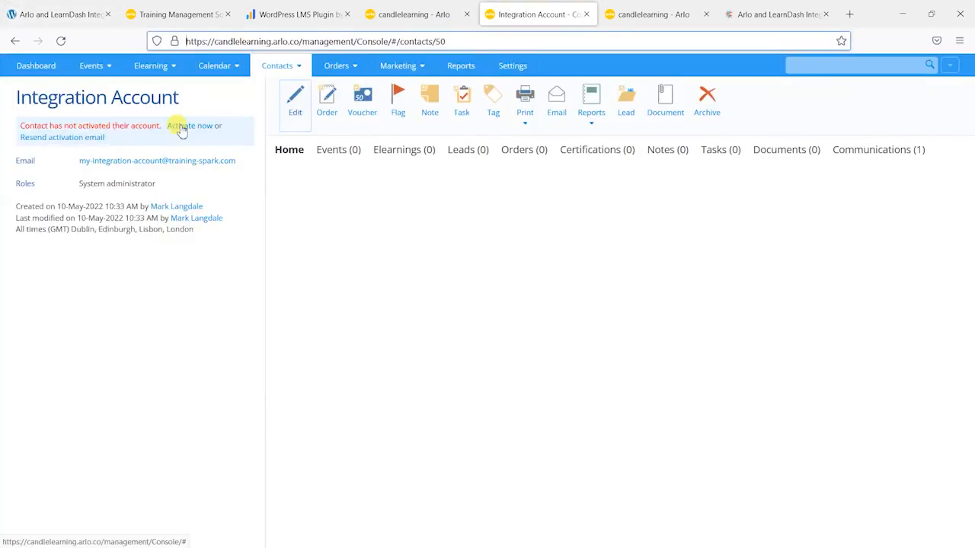
left_click(414, 14)
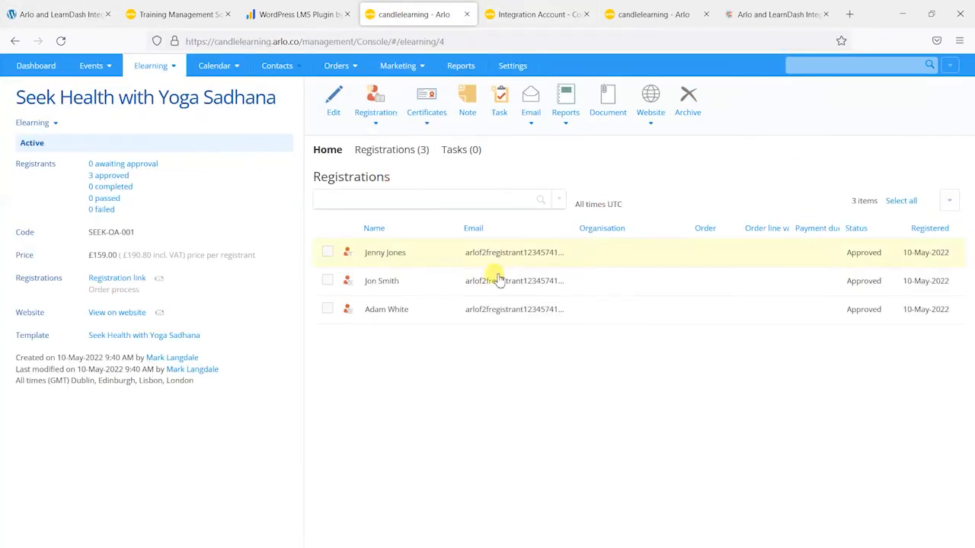
left_click(34, 13)
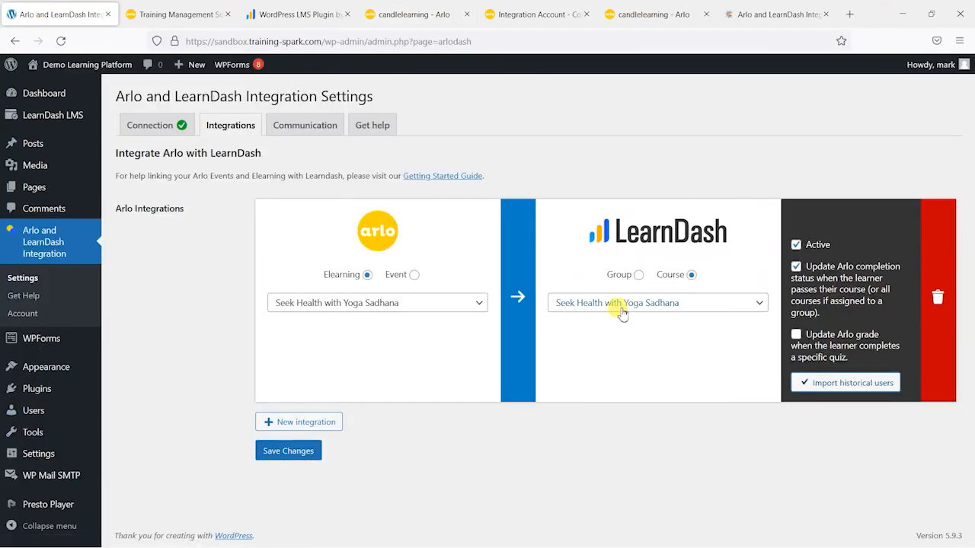
left_click(433, 14)
left_click(524, 252)
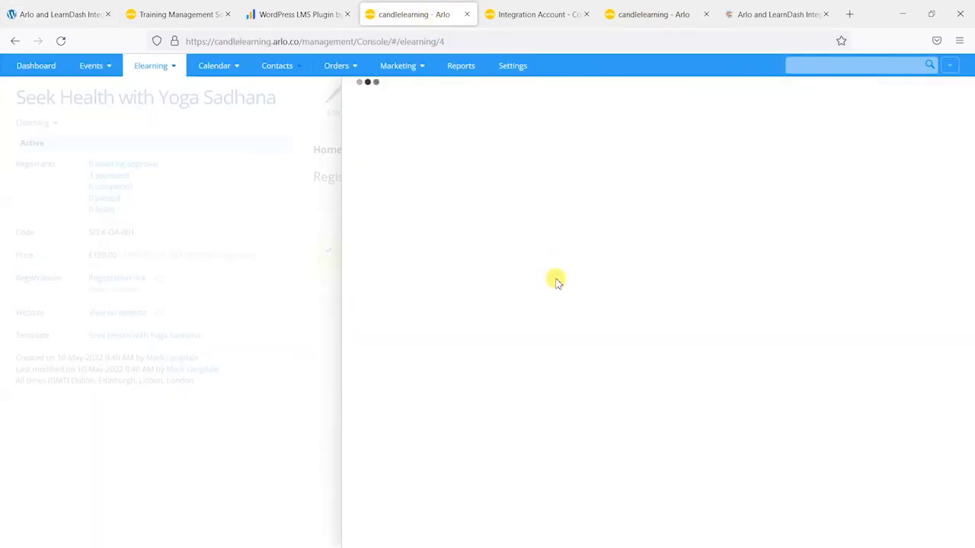
left_click_drag(663, 159, 699, 160)
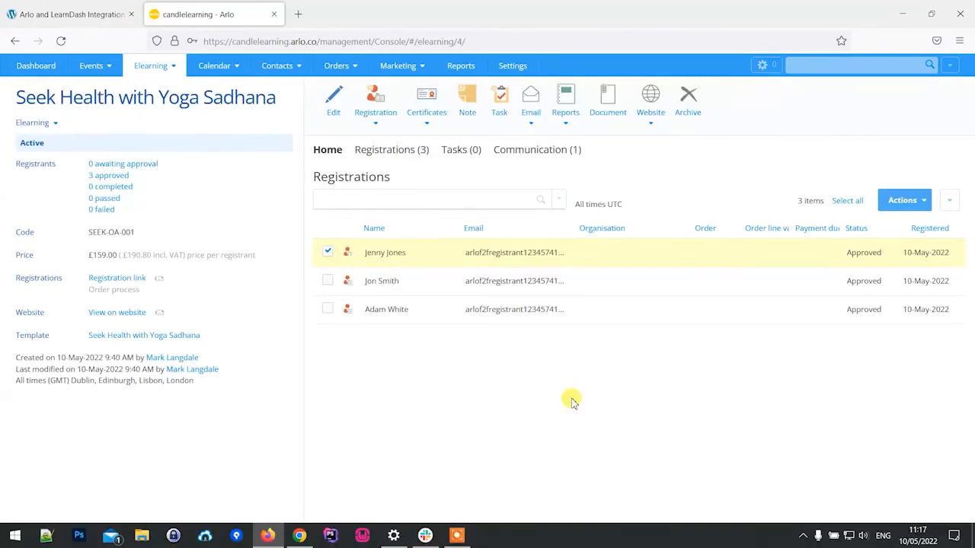
Step: Open a private browser window and go to mailinator.com
key("ctrl+shift+p")
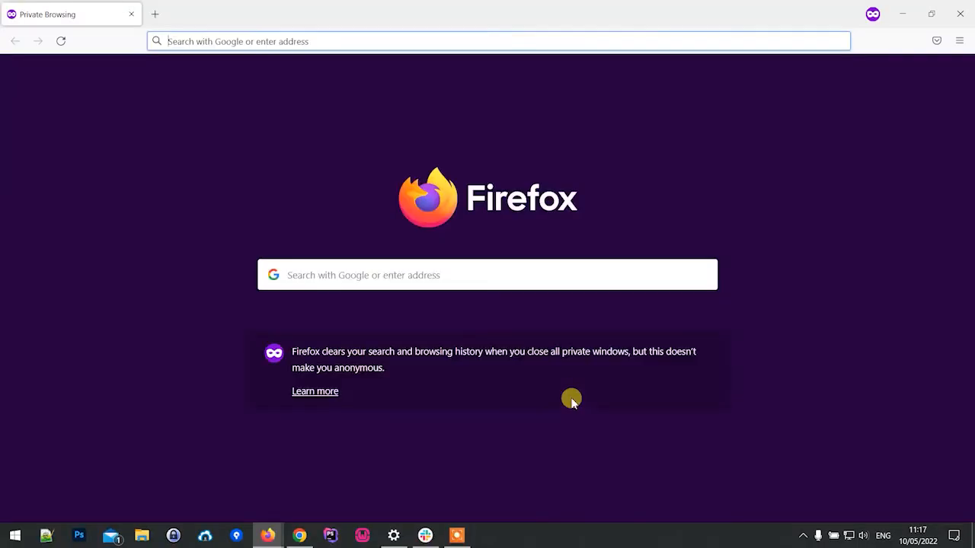
type("maili")
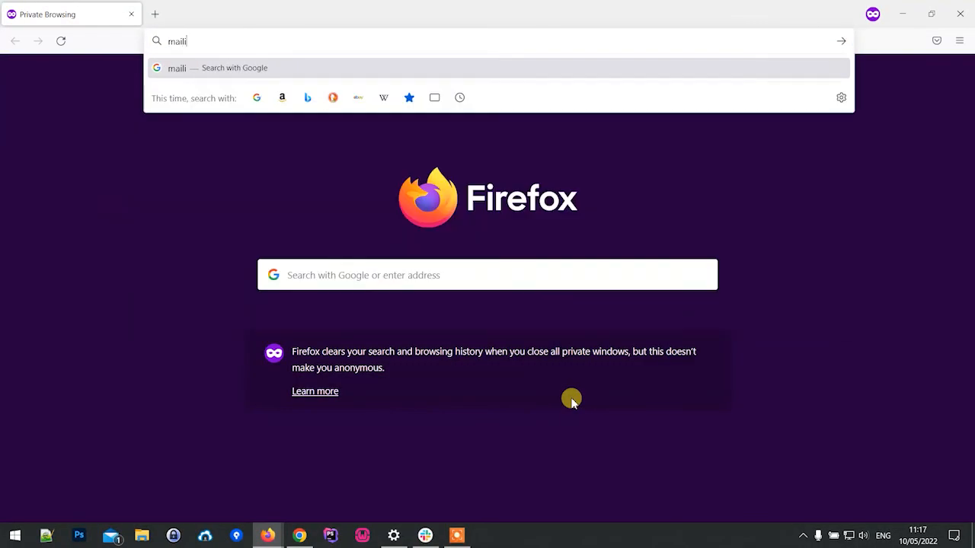
type("nator.com")
key("Return")
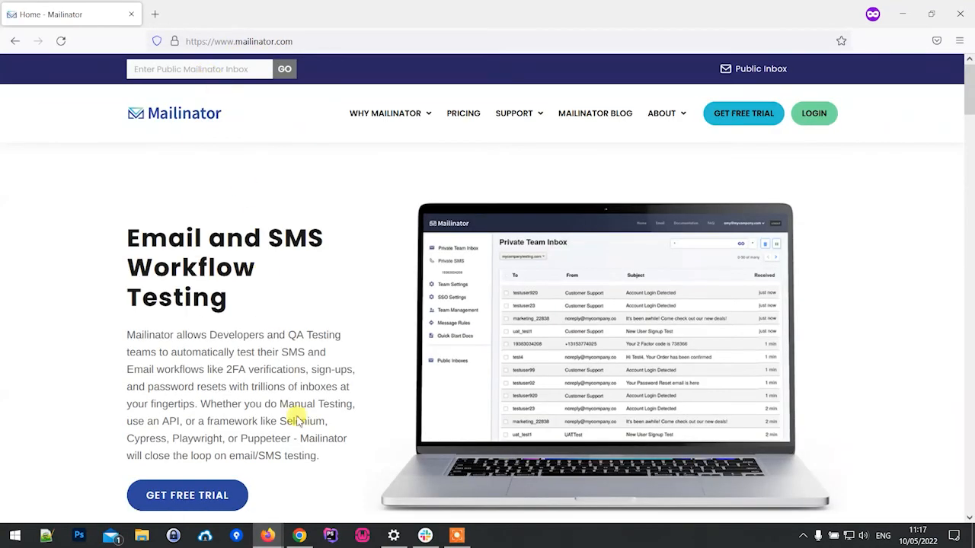
Step: Copy the email address from the elearning's first registration in Arlo and open its public inbox in Mailinator
mouse_move(267, 535)
left_click(220, 484)
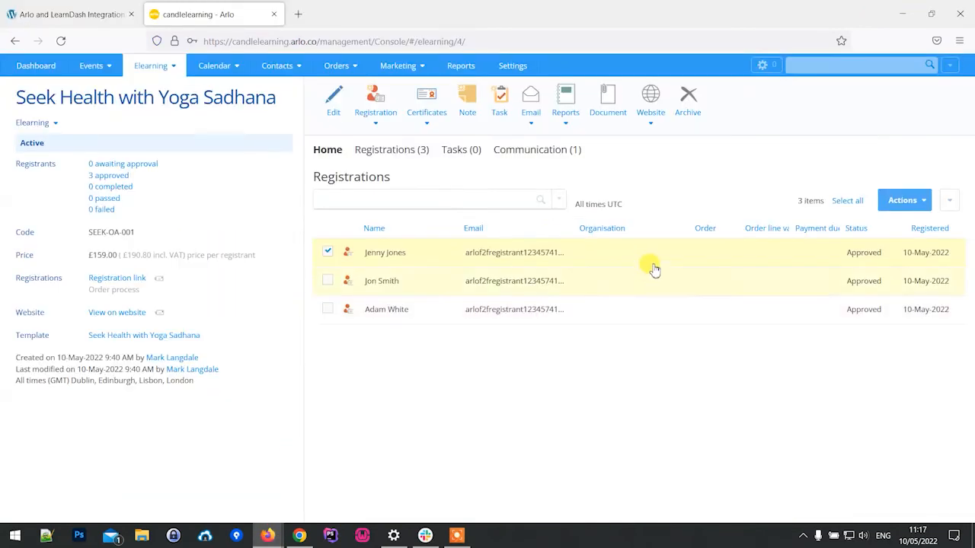
left_click(548, 254)
left_click_drag(663, 161, 847, 158)
key("ctrl+c")
mouse_move(267, 535)
left_click(337, 480)
left_click(202, 67)
key("ctrl+v")
left_click(282, 69)
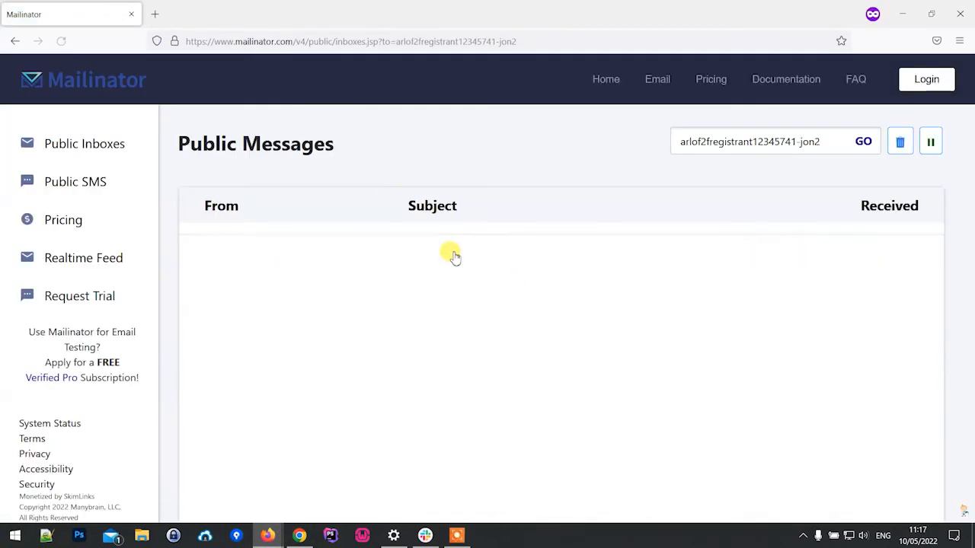
Step: Open the received welcome email and examine its website link and login details
left_click(442, 252)
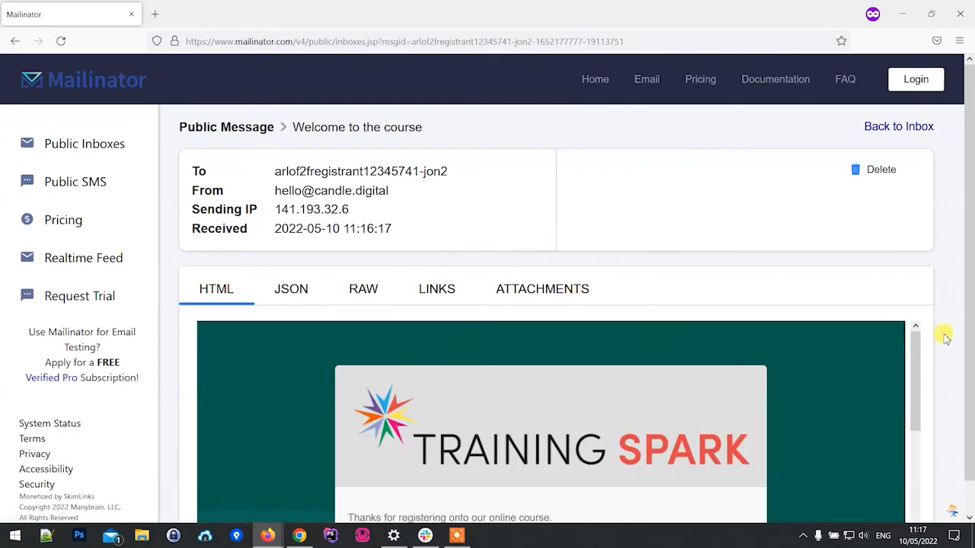
scroll(943, 336, "down", 1)
scroll(636, 404, "down", 4)
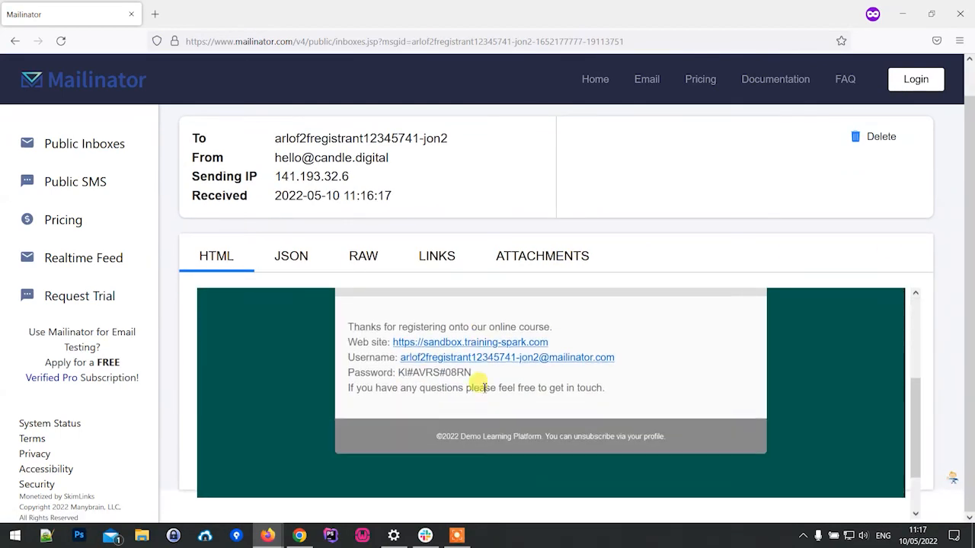
scroll(411, 347, "up", 2)
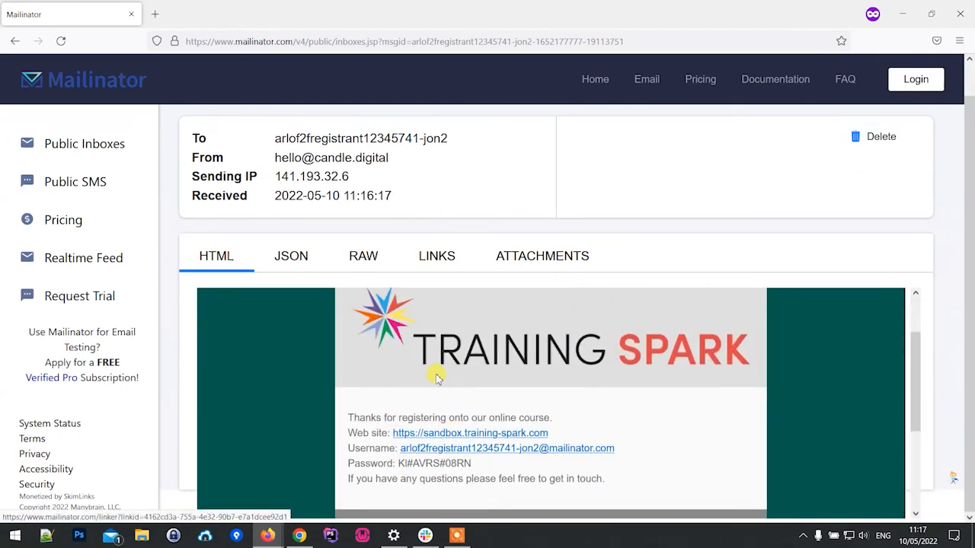
scroll(427, 371, "down", 2)
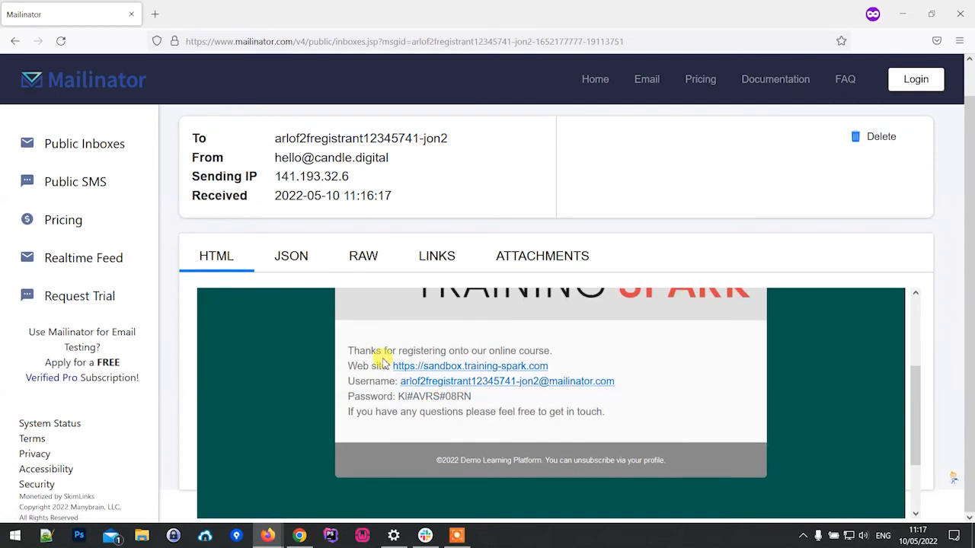
Step: Open the learning site linked in the email and enter the username from the email on its login page
left_click(428, 369)
left_click(23, 15)
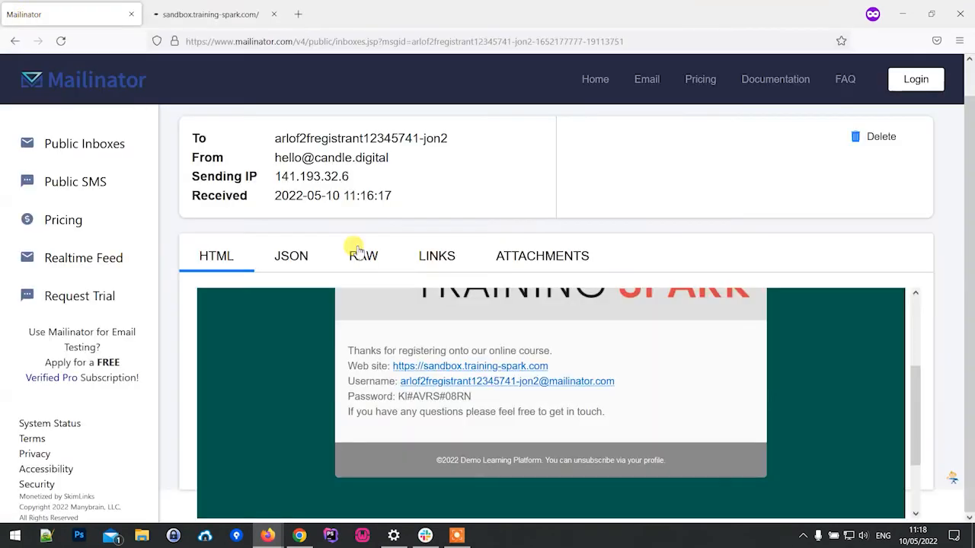
right_click(536, 387)
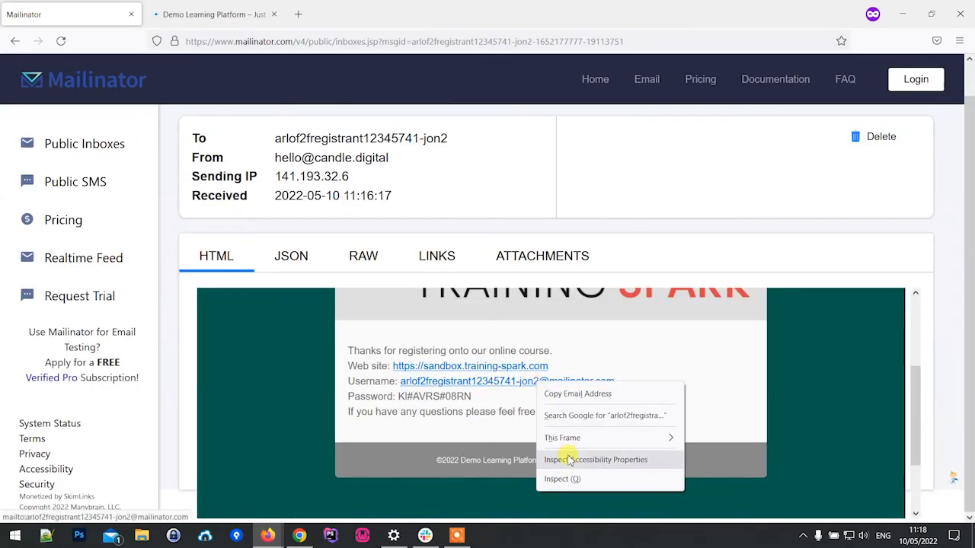
left_click(576, 394)
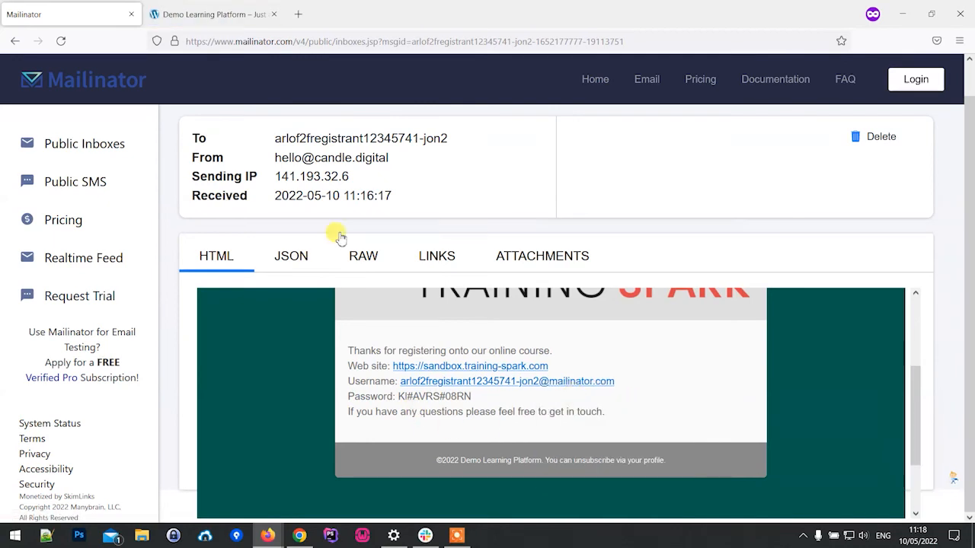
left_click(211, 14)
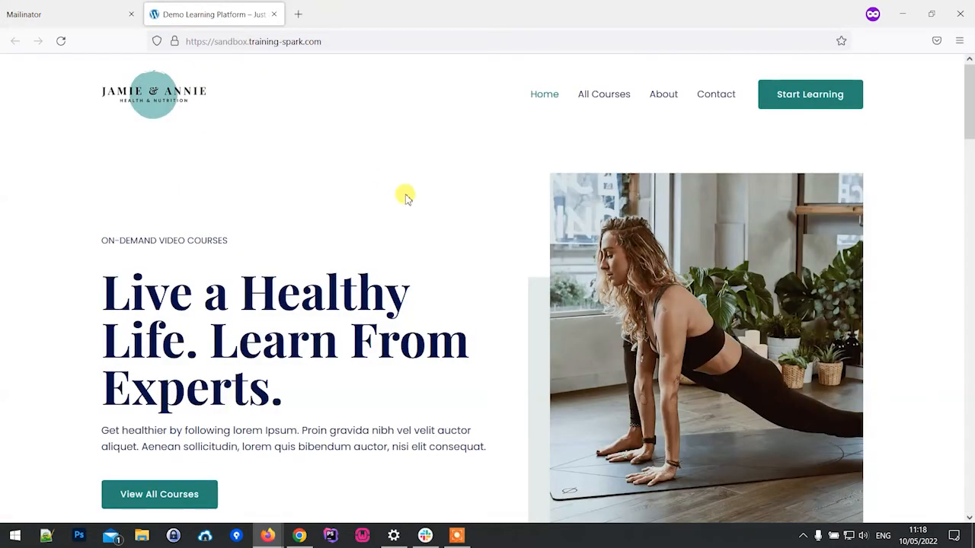
left_click(791, 104)
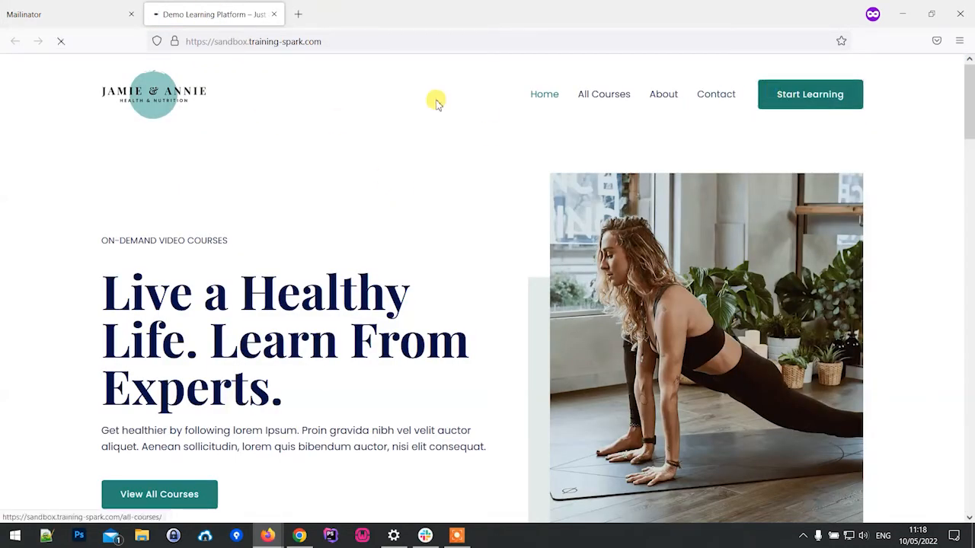
key("ctrl+v")
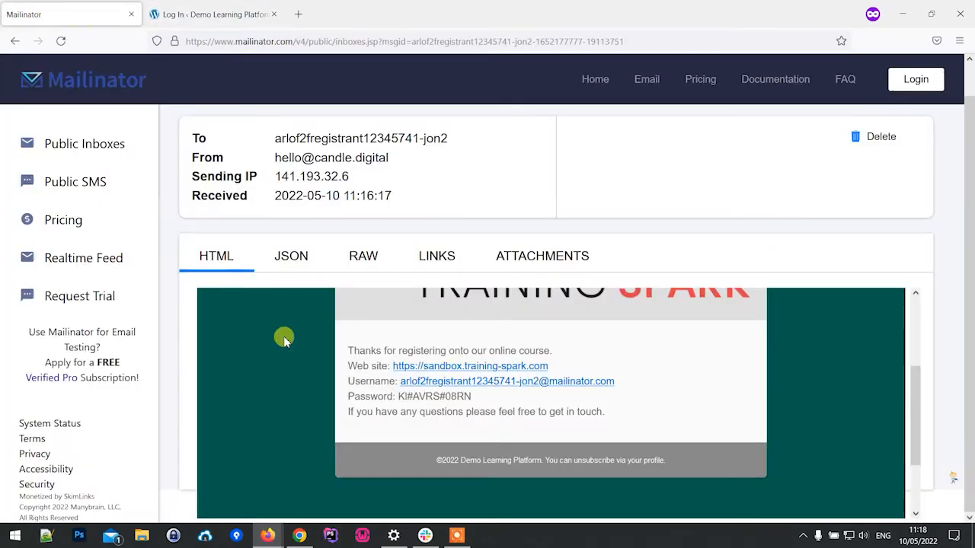
Step: Copy the account password from the welcome email, enter it on the login page and log in
left_click(77, 16)
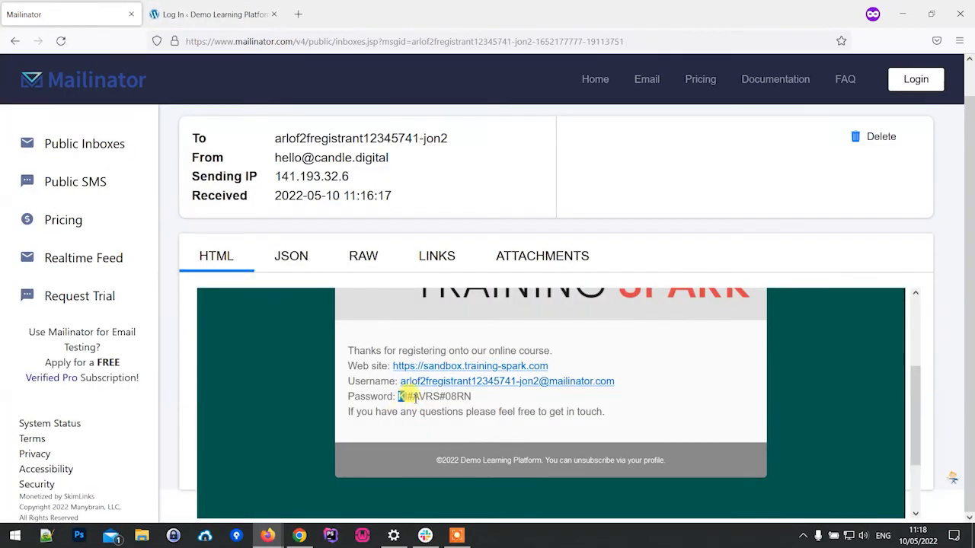
left_click_drag(399, 397, 460, 398)
left_click(219, 13)
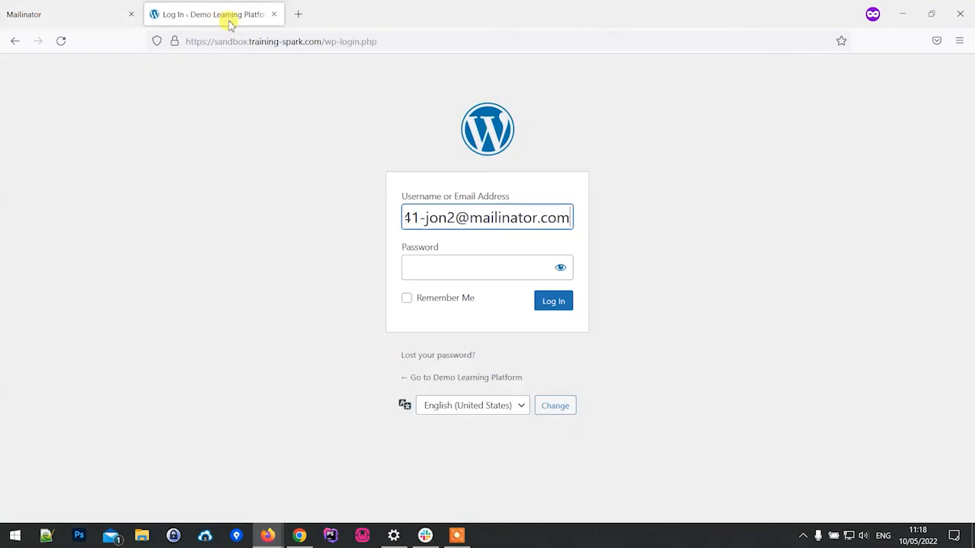
left_click(430, 264)
key("ctrl+v")
left_click(567, 303)
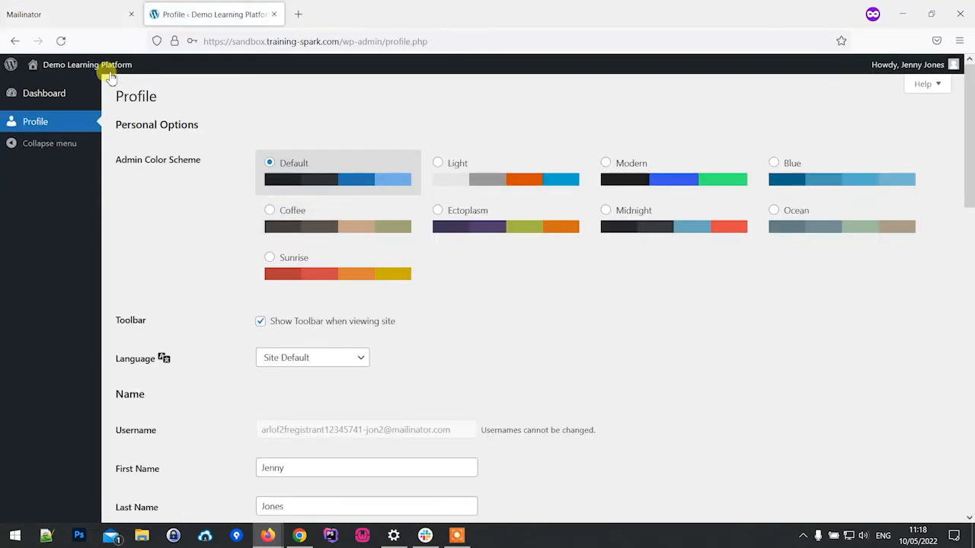
Step: Visit the site's All Courses page, open the course Seek Health with Yoga Sadhana and examine its course content
left_click(104, 86)
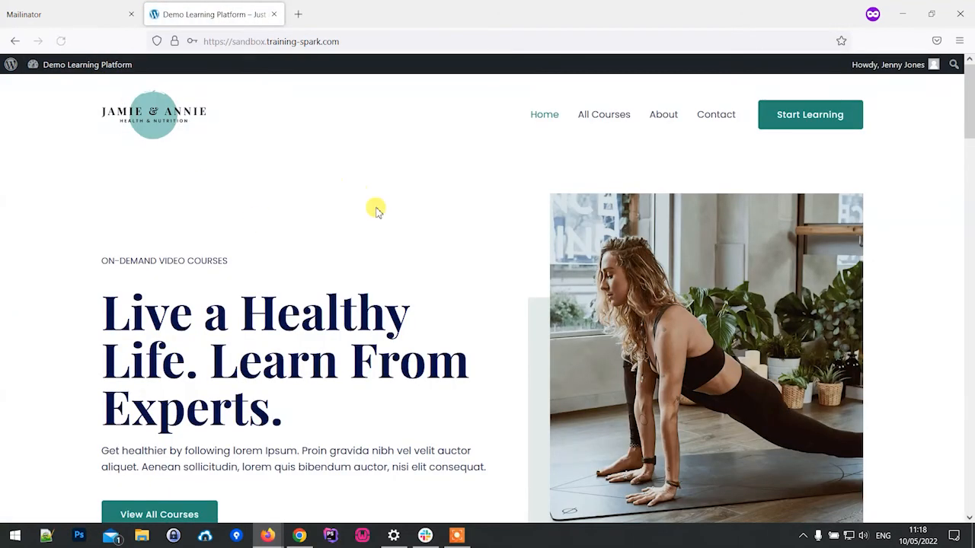
left_click(613, 122)
scroll(322, 270, "down", 3)
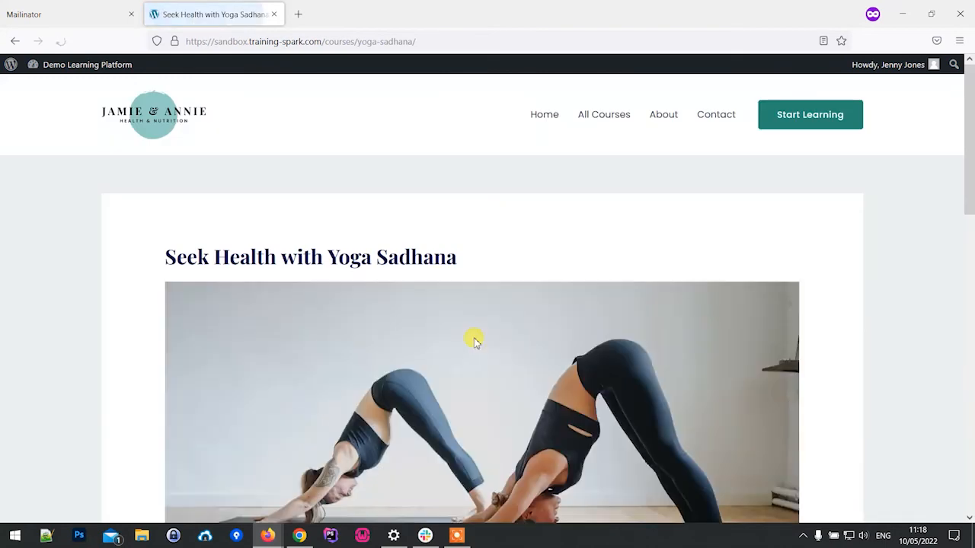
scroll(294, 304, "down", 6)
scroll(317, 272, "down", 2)
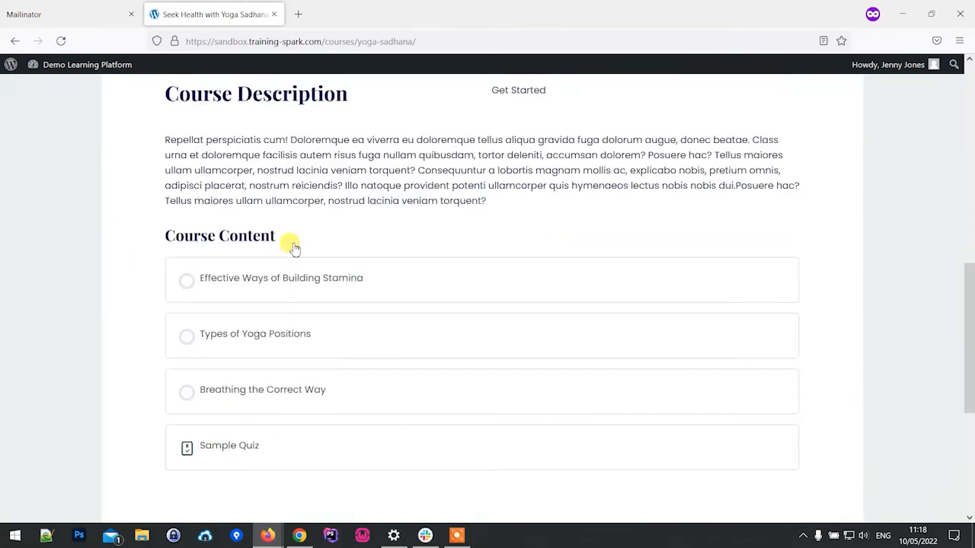
right_click(257, 431)
left_click(114, 287)
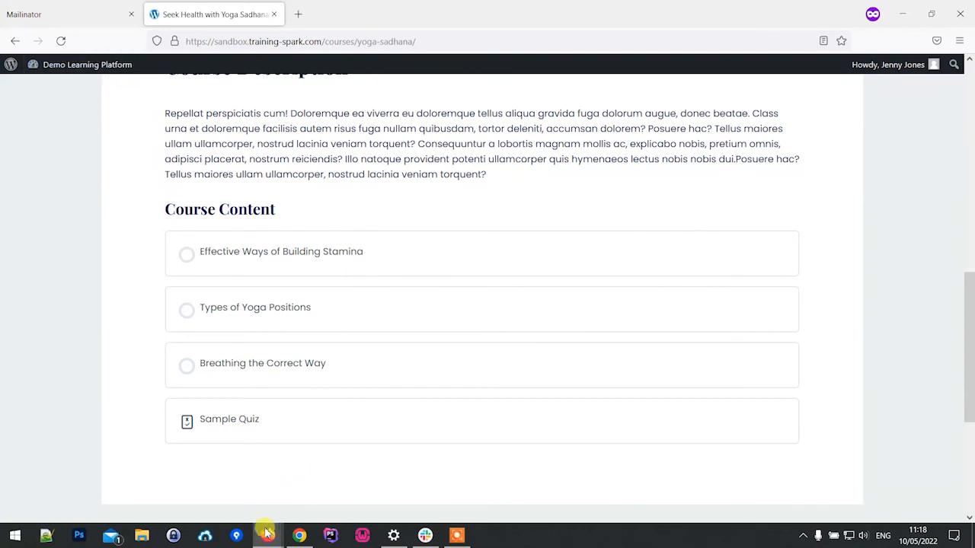
Step: Return to the elearning in Arlo, start a new registration and open the form for adding a new contact
mouse_move(259, 532)
left_click(267, 427)
left_click(309, 252)
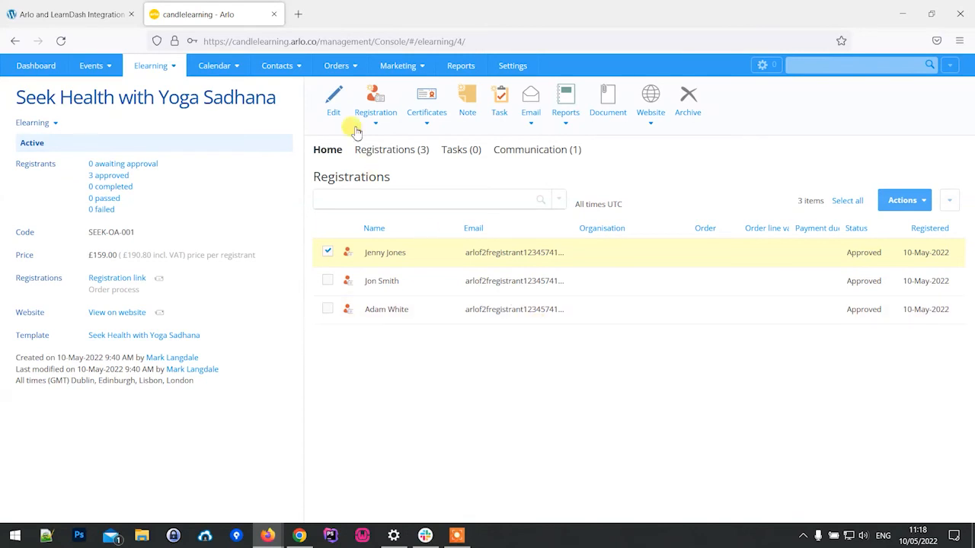
left_click(375, 113)
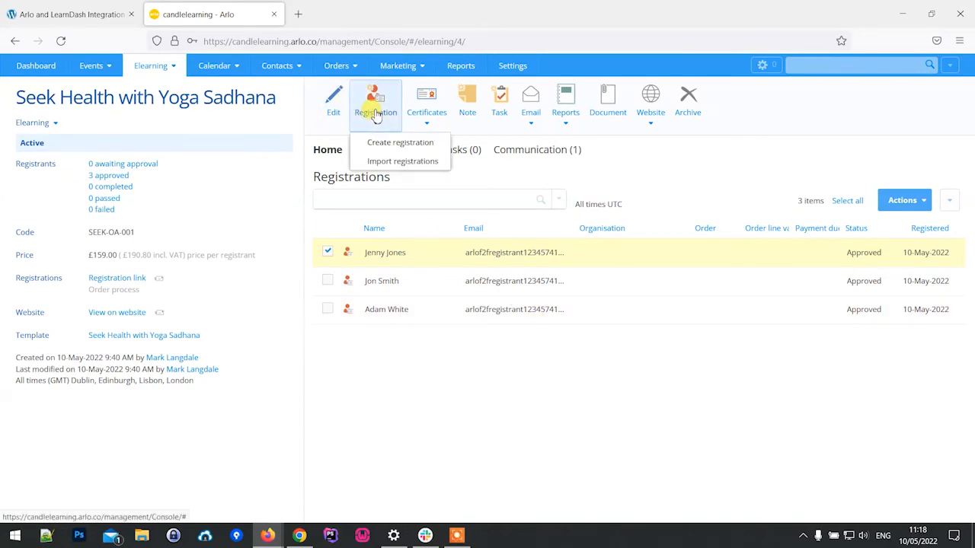
left_click(390, 143)
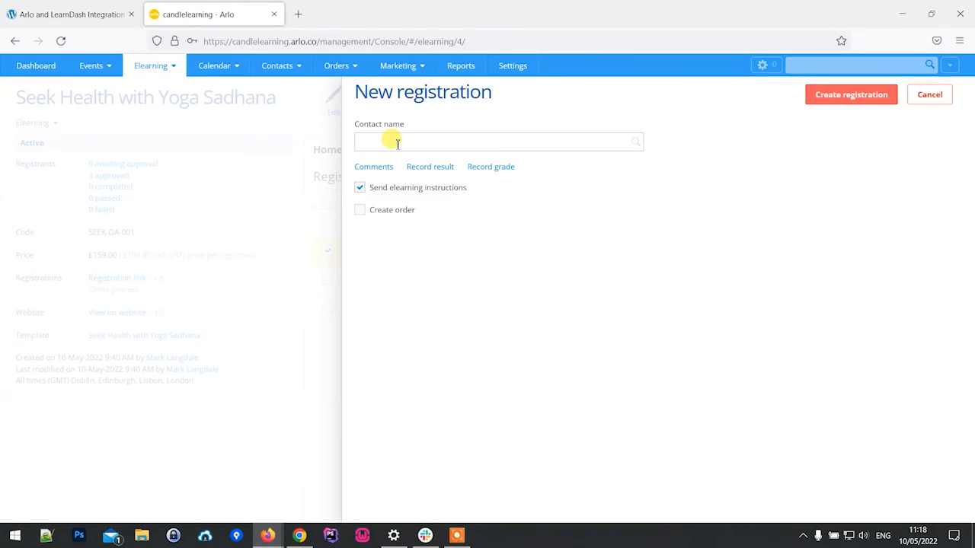
left_click(529, 142)
left_click(626, 125)
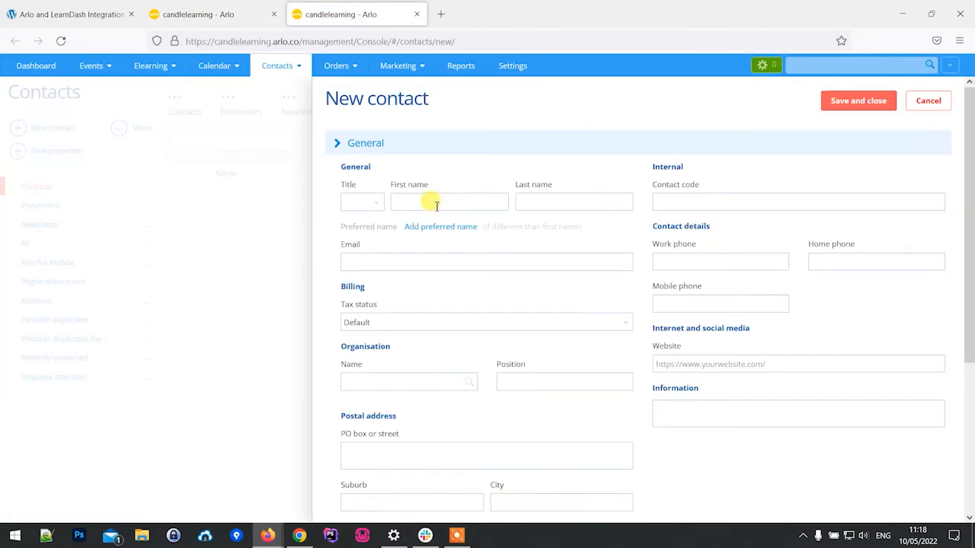
Step: Enter the new contact's first name, last name and email address, select the email address for copying and save the contact
left_click(436, 202)
key("Tab")
type("User")
left_click(412, 258)
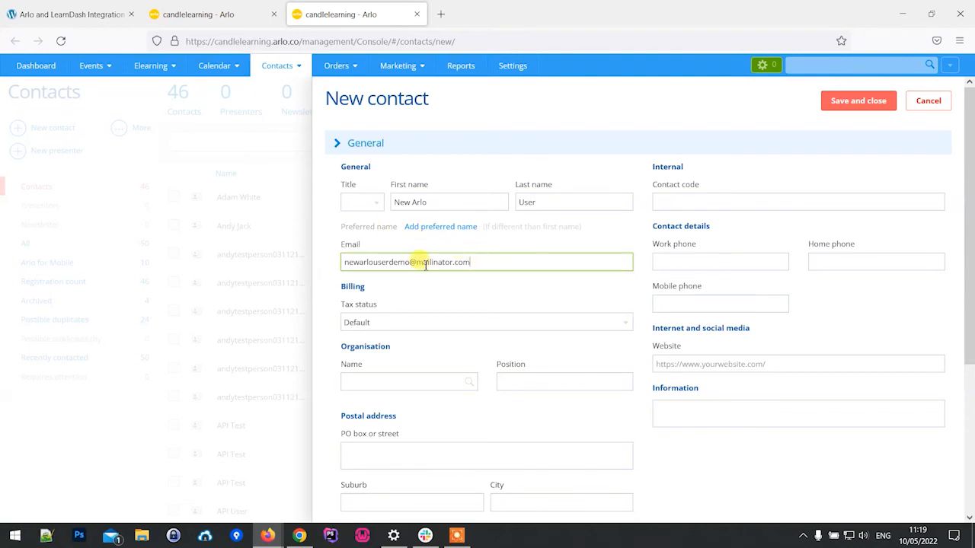
left_click_drag(470, 261, 344, 265)
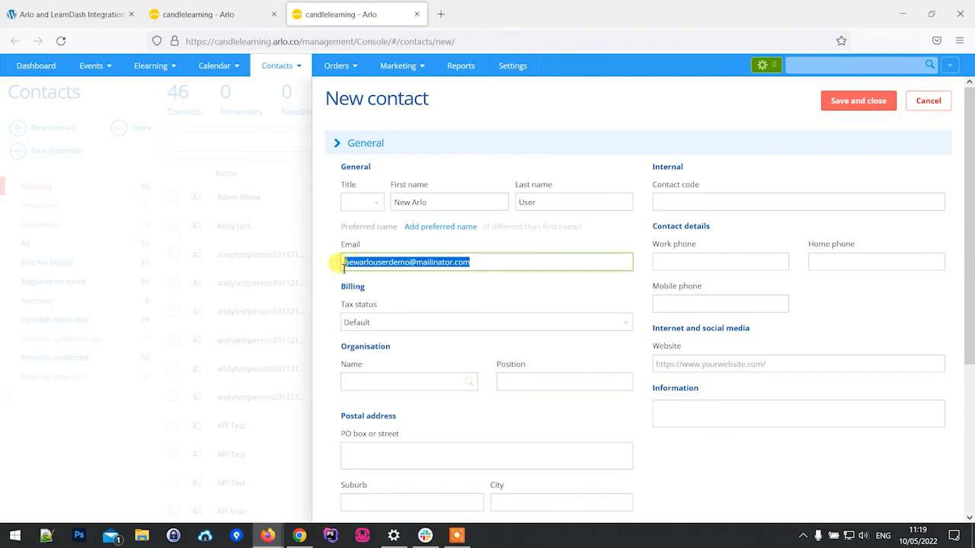
left_click(845, 108)
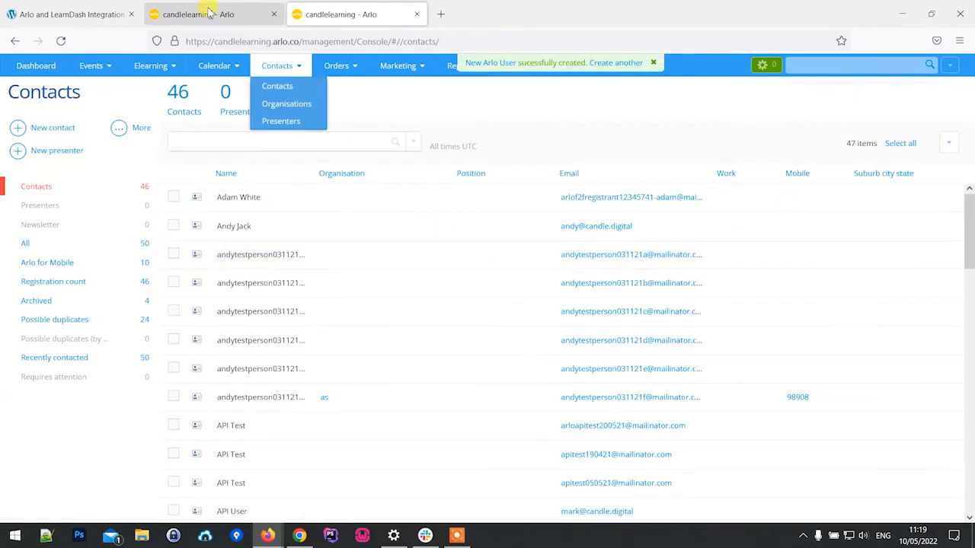
Step: Return to the open registration form, choose the newly created contact as registrant and create the registration for Seek Health with Yoga Sadhana
left_click(215, 15)
left_click(410, 141)
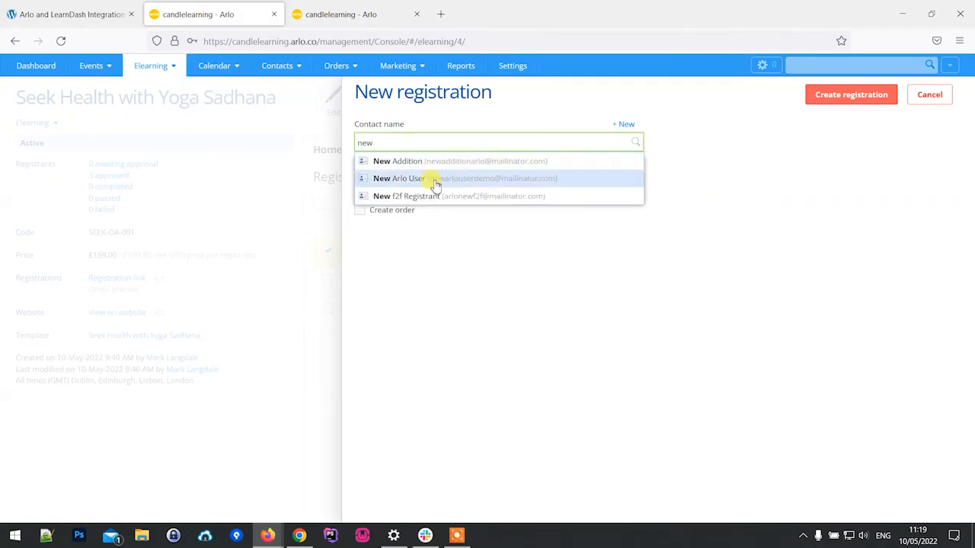
left_click(433, 176)
left_click(851, 96)
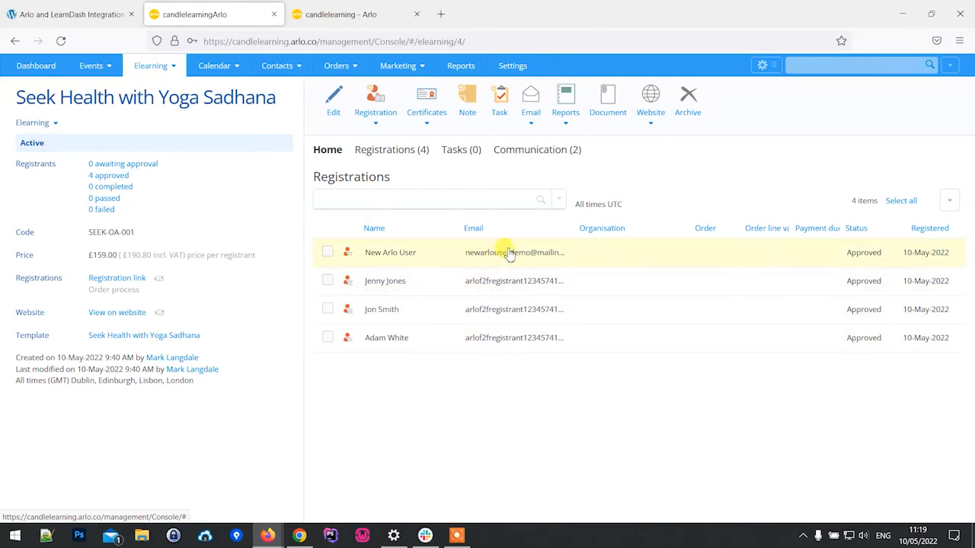
Step: Switch to the private browser window, log the current learner out of the learning site and close the course tab
mouse_move(272, 539)
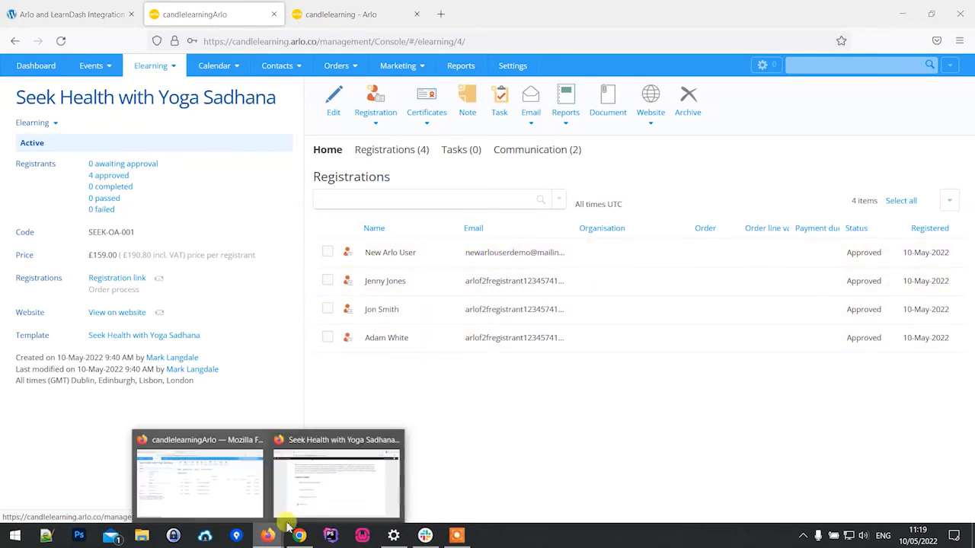
left_click(336, 480)
scroll(65, 220, "up", 5)
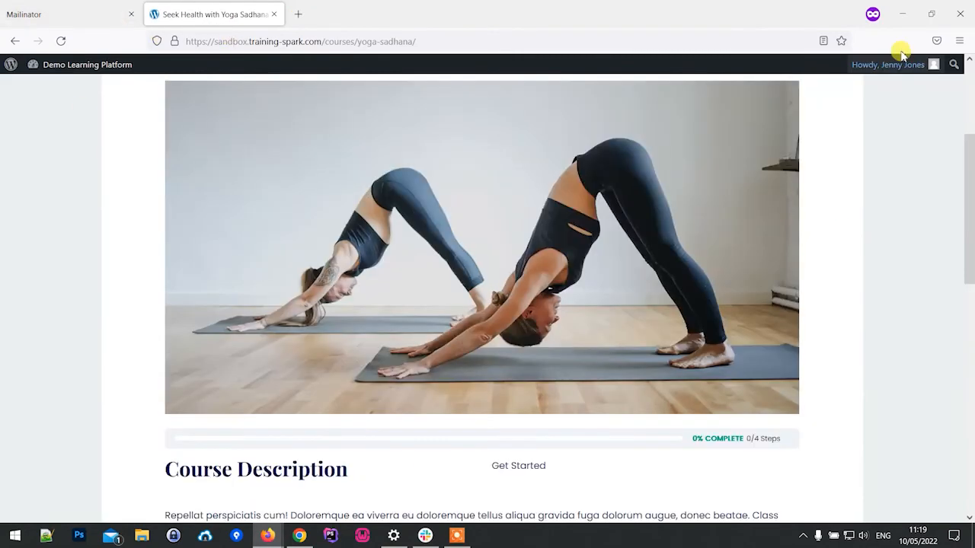
mouse_move(888, 70)
left_click(857, 144)
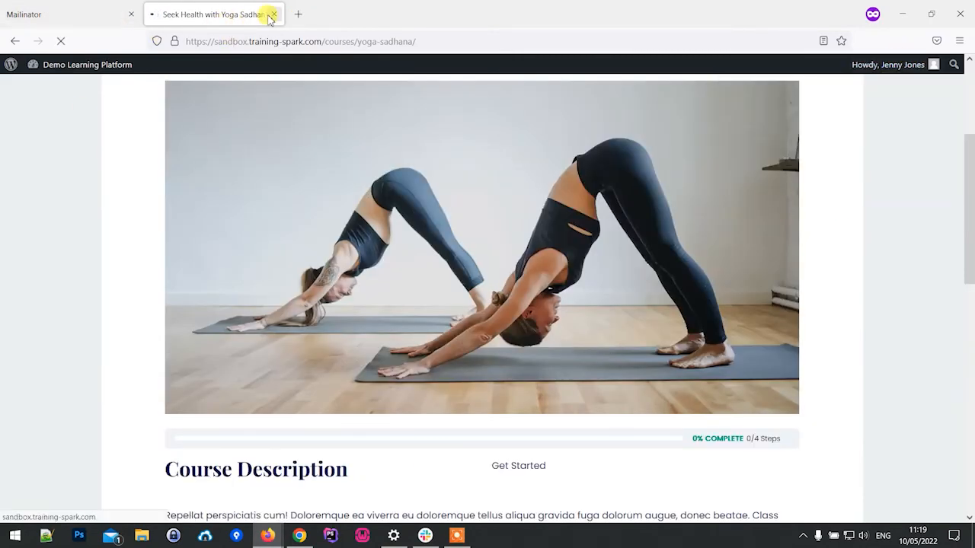
left_click(272, 15)
Step: Look up the new contact's public Mailinator inbox and open the email Elearning instructions: Seek Health with Yoga Sadhana
left_click(80, 79)
key("ctrl+v")
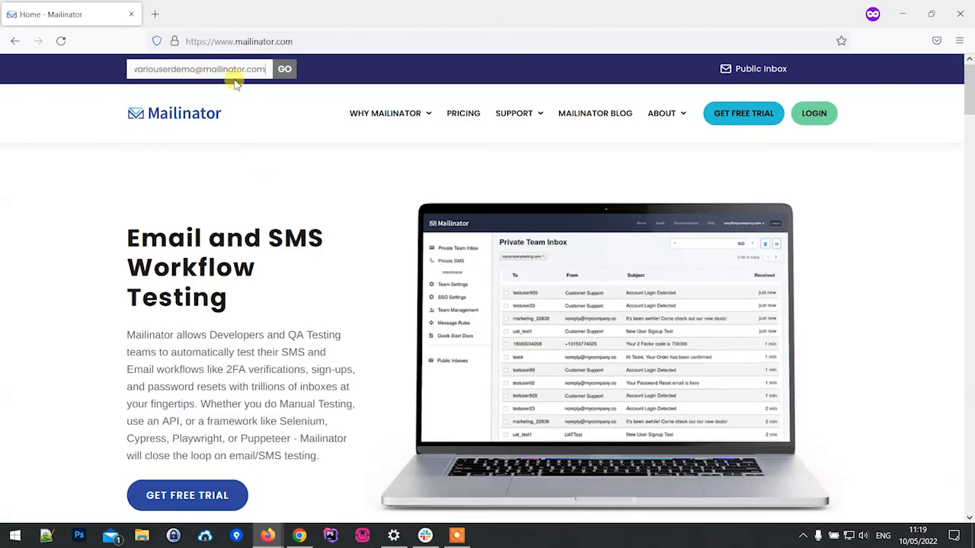
left_click(282, 68)
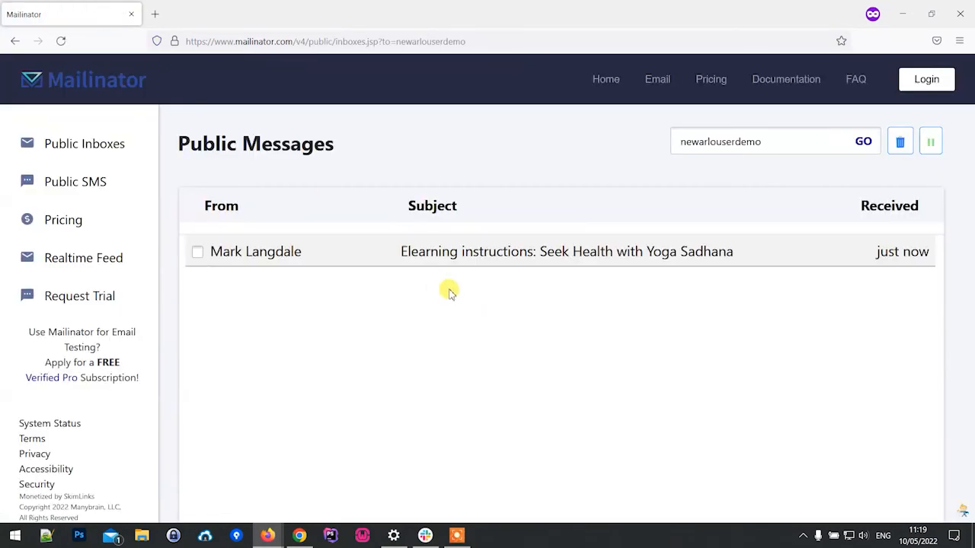
left_click(519, 252)
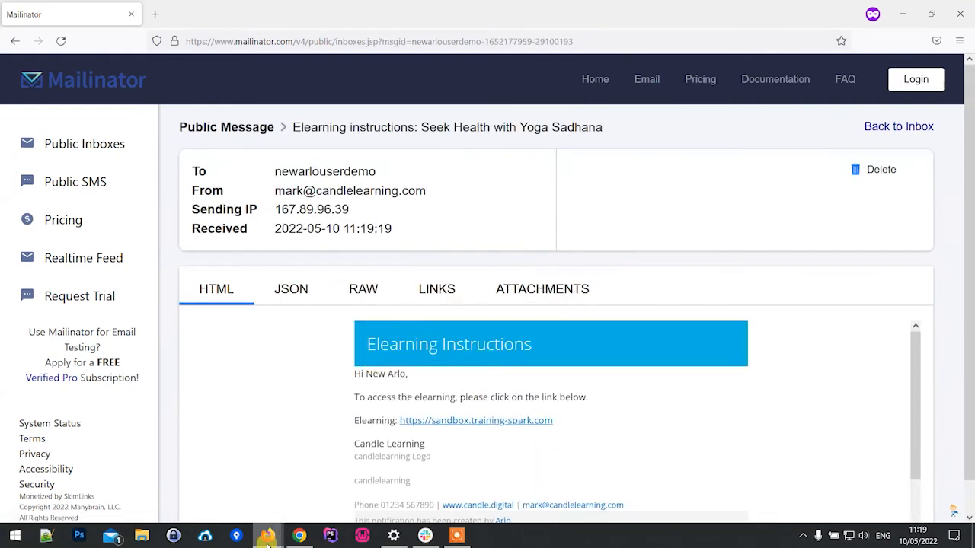
Step: Switch to the WordPress admin window and visit the front end of the Demo Learning Platform
mouse_move(266, 543)
left_click(216, 482)
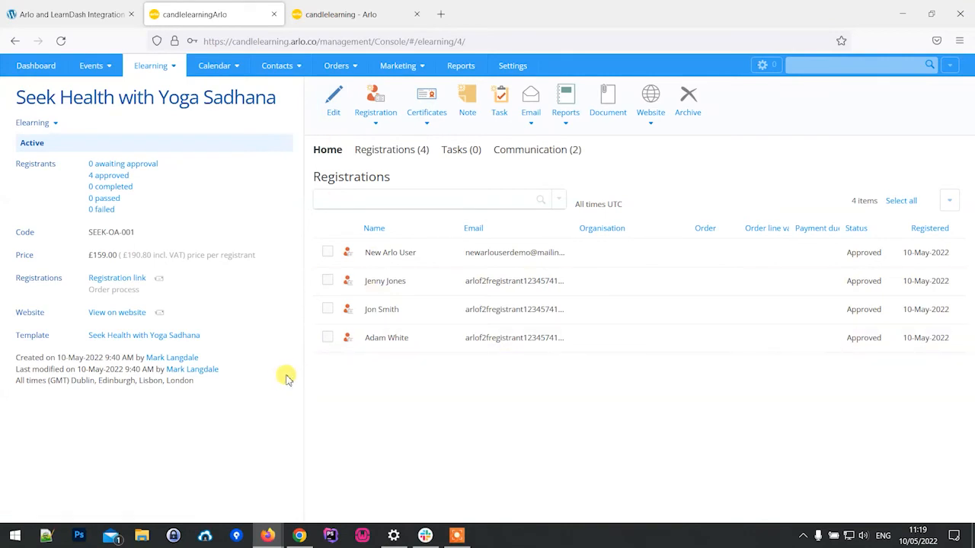
left_click(46, 14)
mouse_move(76, 65)
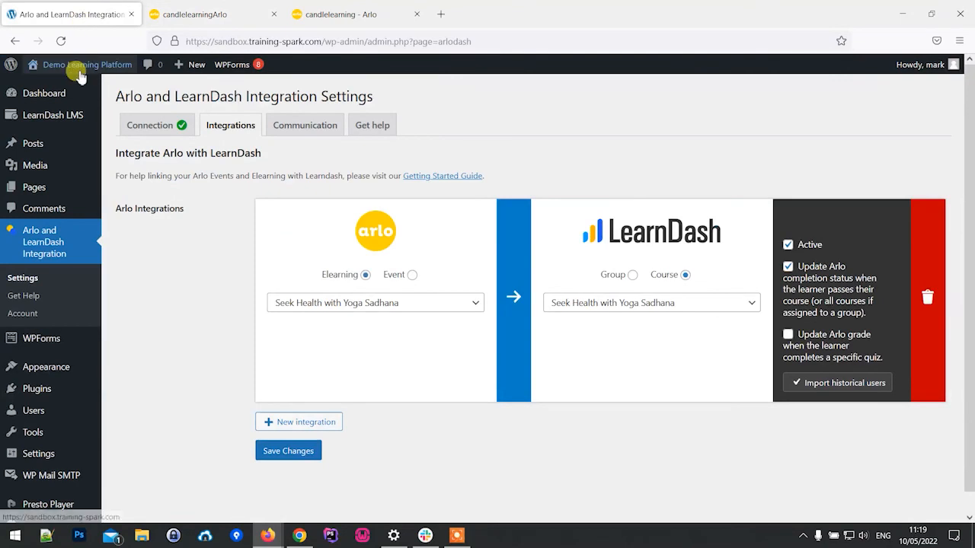
left_click(80, 89)
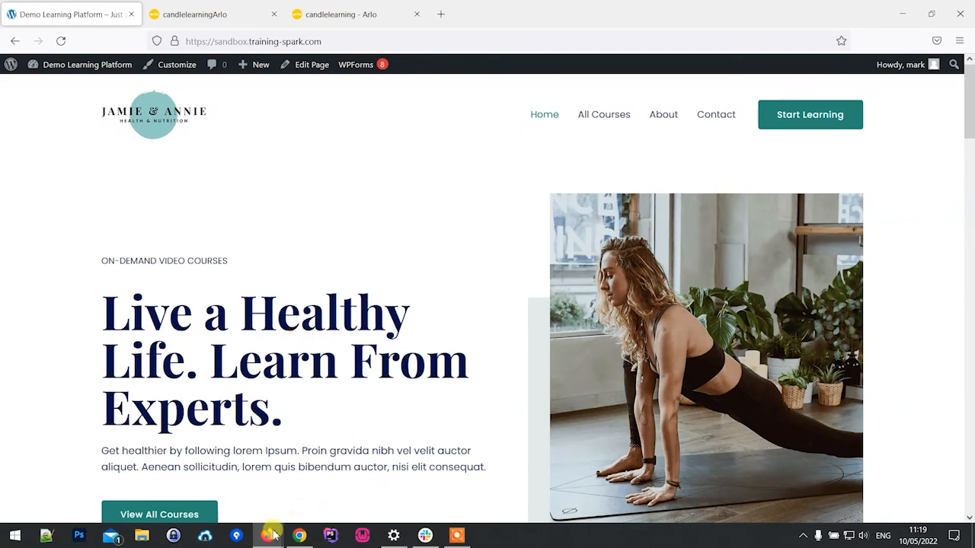
Step: Return to the new contact's message list in Mailinator and check for a welcome email
mouse_move(268, 536)
left_click(350, 468)
left_click(86, 148)
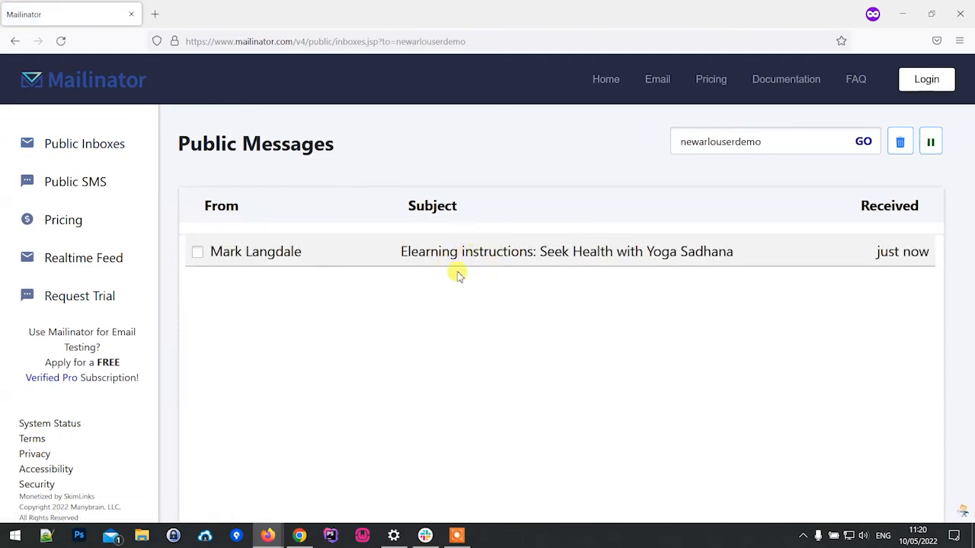
Step: Switch back to the Demo Learning Platform as administrator and open its WordPress dashboard
mouse_move(268, 535)
left_click(228, 468)
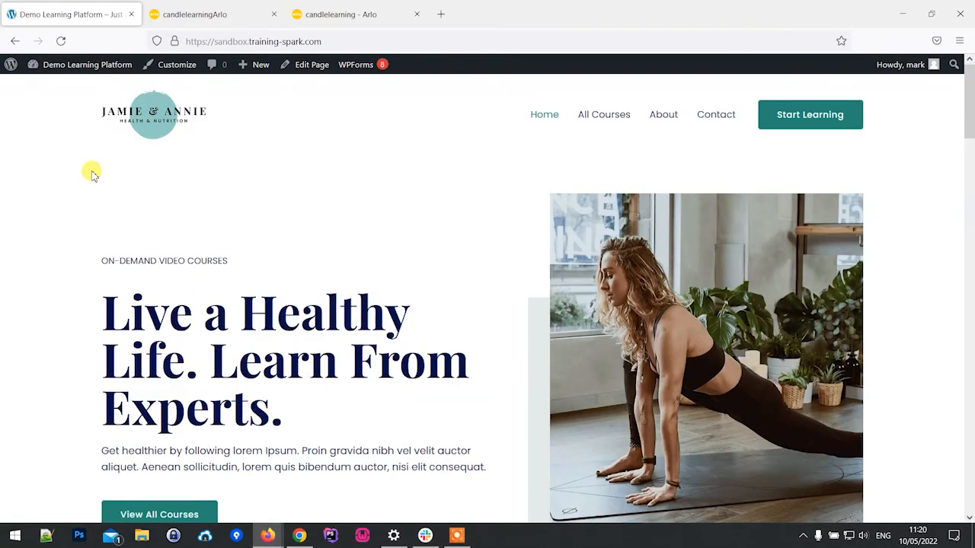
mouse_move(76, 67)
left_click(74, 88)
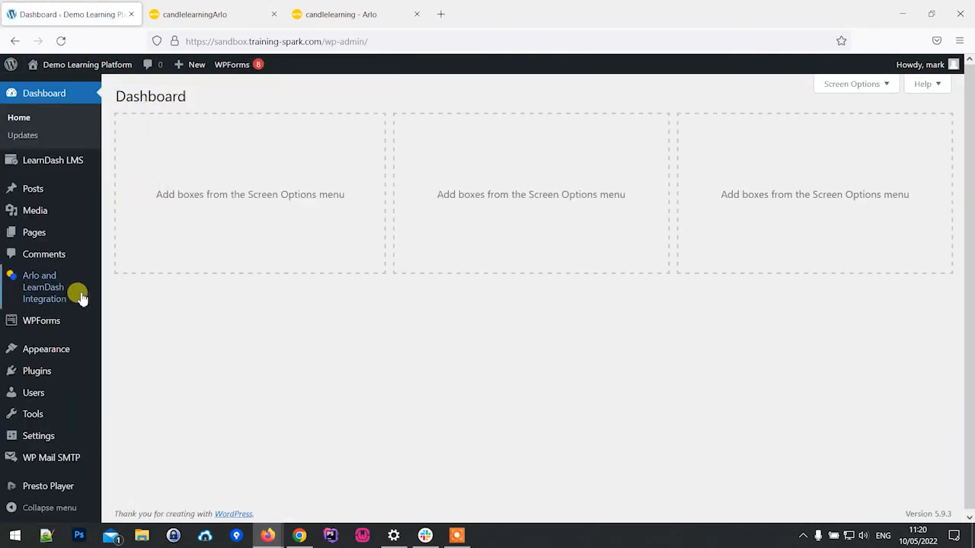
Step: Return to the Mailinator inbox, open the email Welcome to the course and examine its login details
left_click(294, 476)
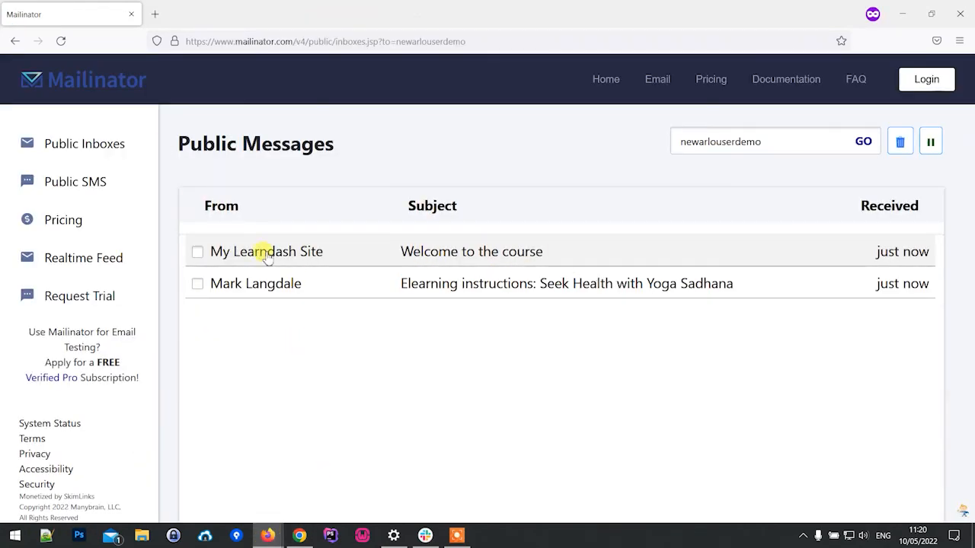
left_click(462, 257)
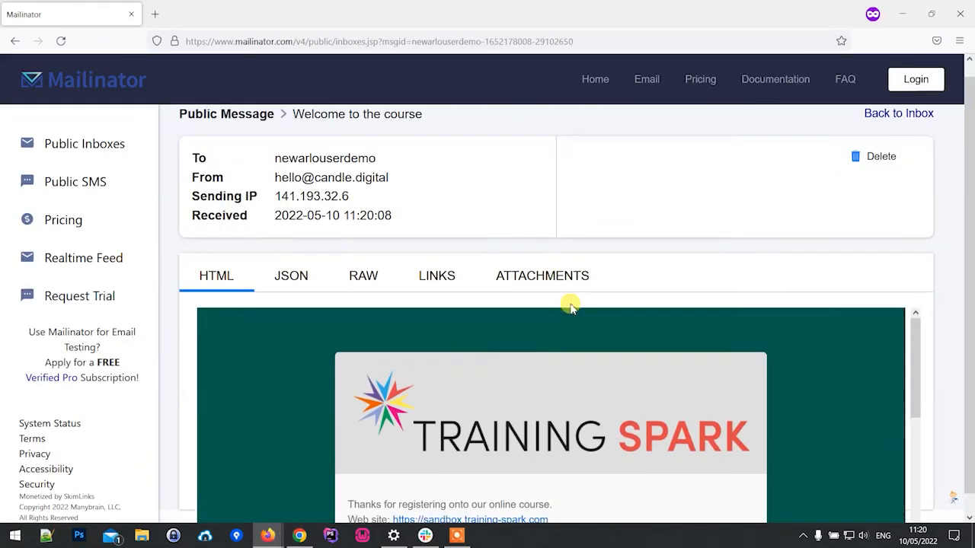
scroll(585, 360, "down", 5)
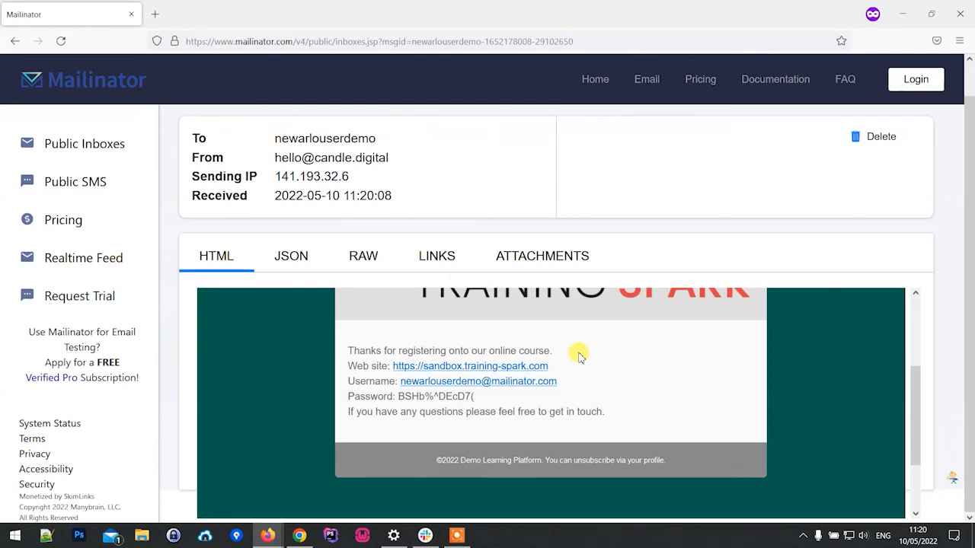
Step: Open the website linked in the welcome email, copy the username from the email and enter it on the site's login page
left_click(499, 368)
left_click(68, 18)
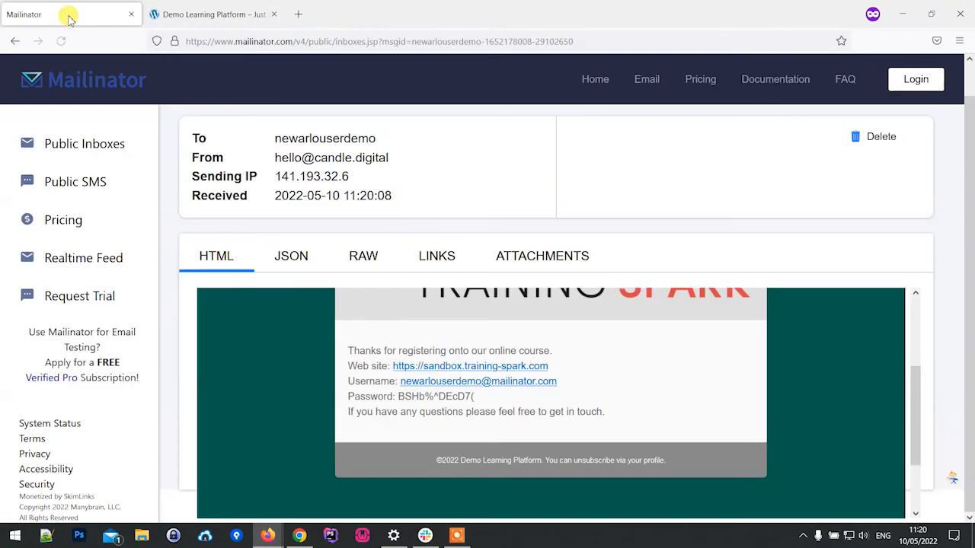
right_click(494, 382)
left_click(518, 396)
left_click(210, 14)
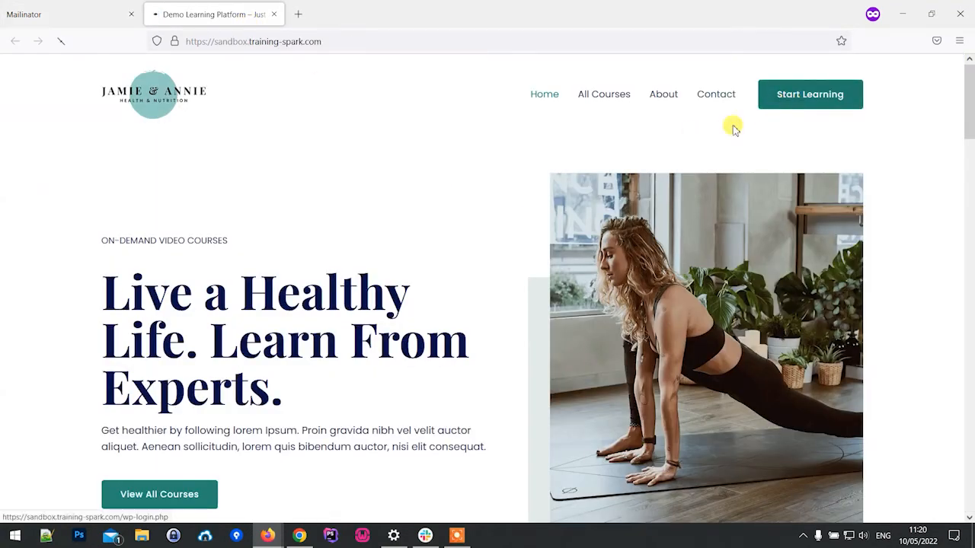
left_click(778, 101)
left_click(534, 221)
key("ctrl+v")
Step: Copy the account password from the welcome email, enter it in the login form's password field and log in
left_click(81, 14)
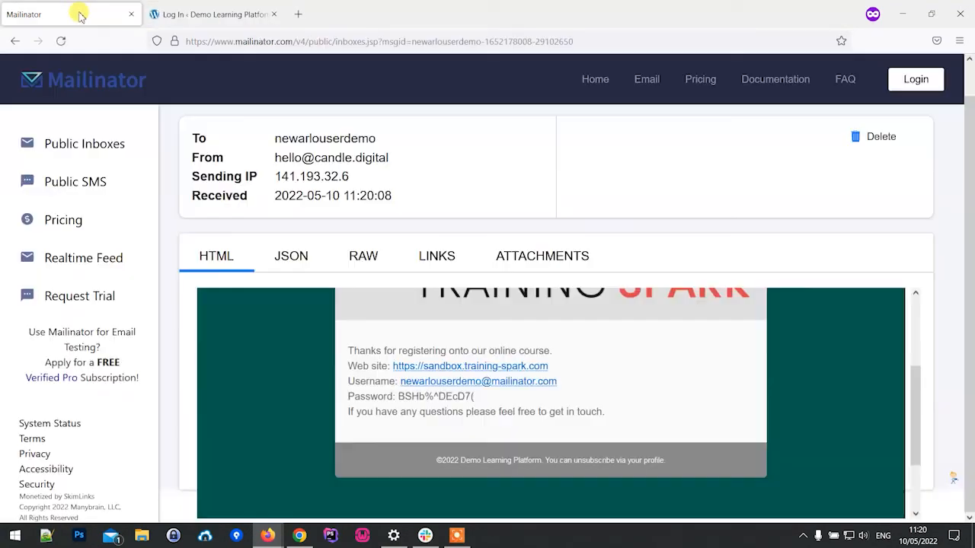
left_click_drag(451, 400, 406, 399)
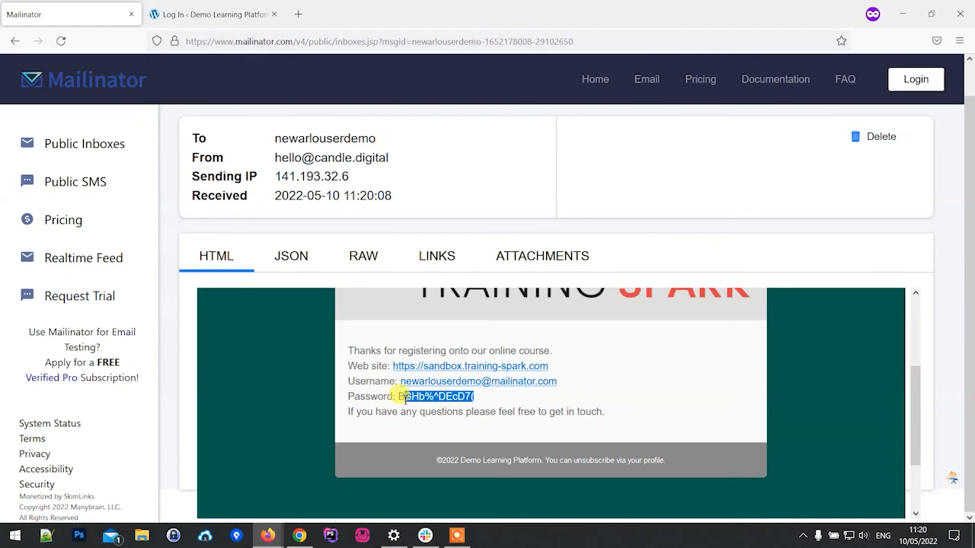
left_click(249, 27)
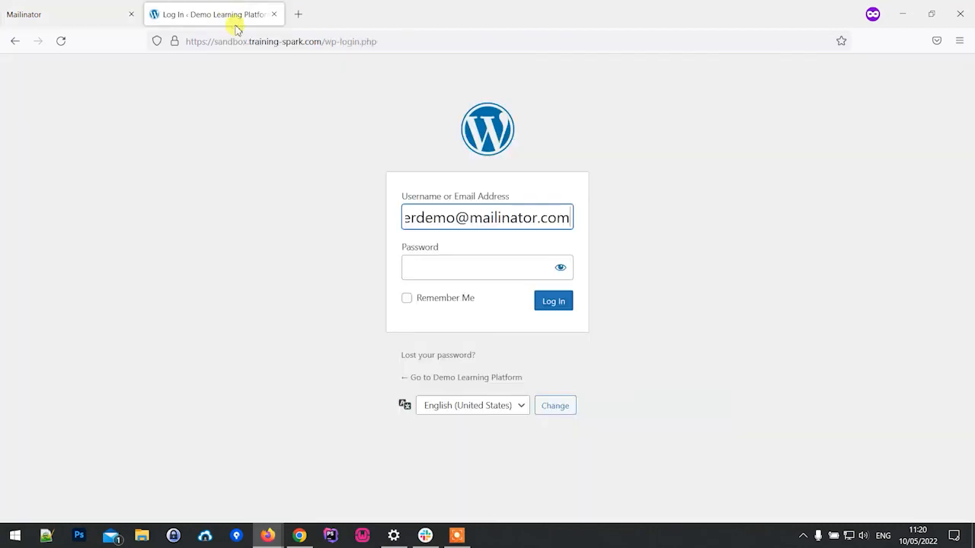
left_click(457, 265)
key("ctrl+v")
left_click(562, 303)
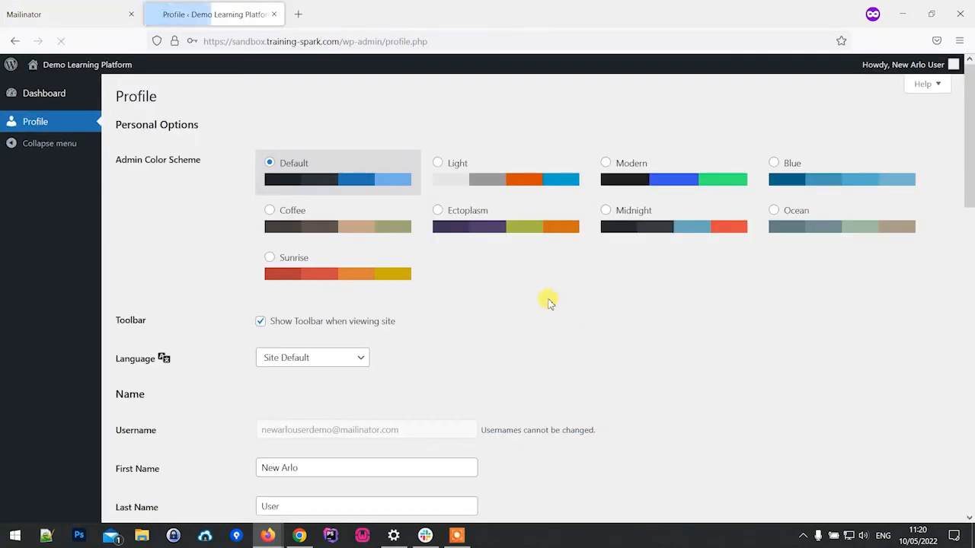
Step: Visit the learning site's All Courses page and open the enrolled course Seek Health with Yoga Sadhana
left_click(84, 67)
left_click(604, 119)
scroll(494, 256, "down", 4)
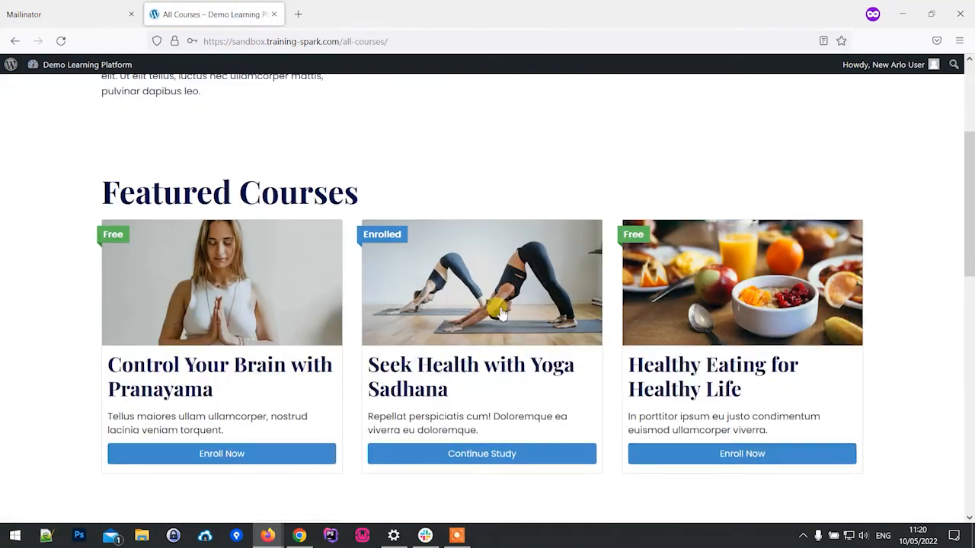
left_click(451, 454)
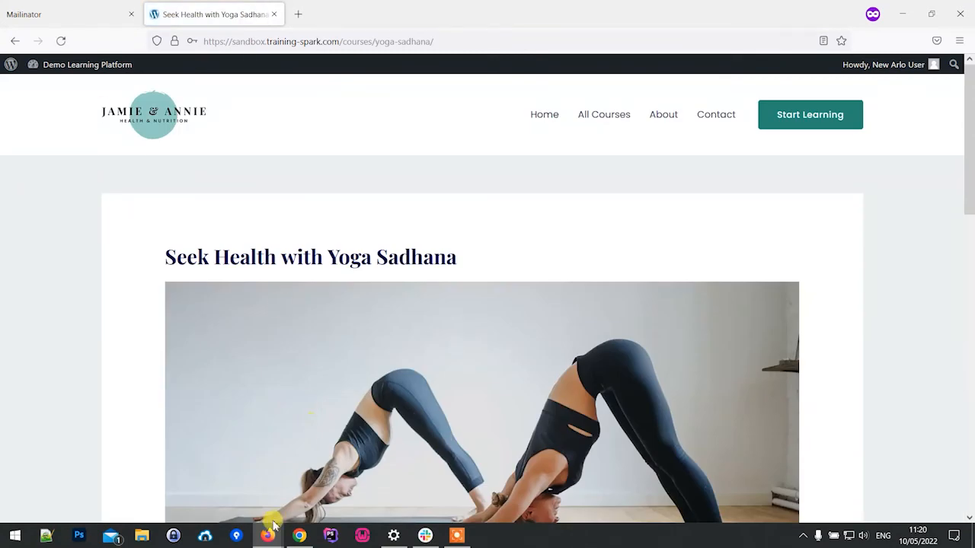
Step: Switch back to the elearning in Arlo and examine its list of registrations
mouse_move(271, 530)
left_click(252, 457)
left_click(160, 14)
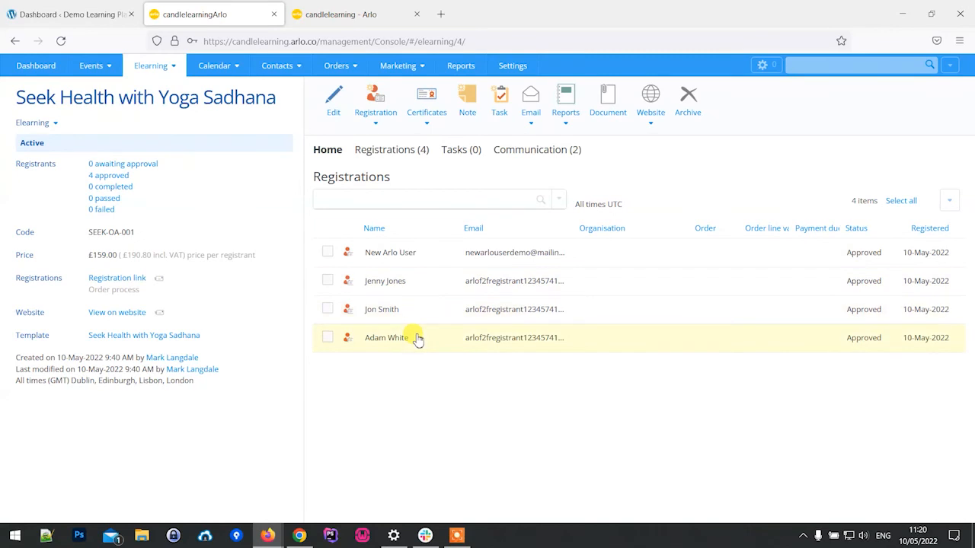
Step: Return to the learner's course page, open the lesson Effective Ways of Building Stamina and examine its content down to the completion option
mouse_move(268, 533)
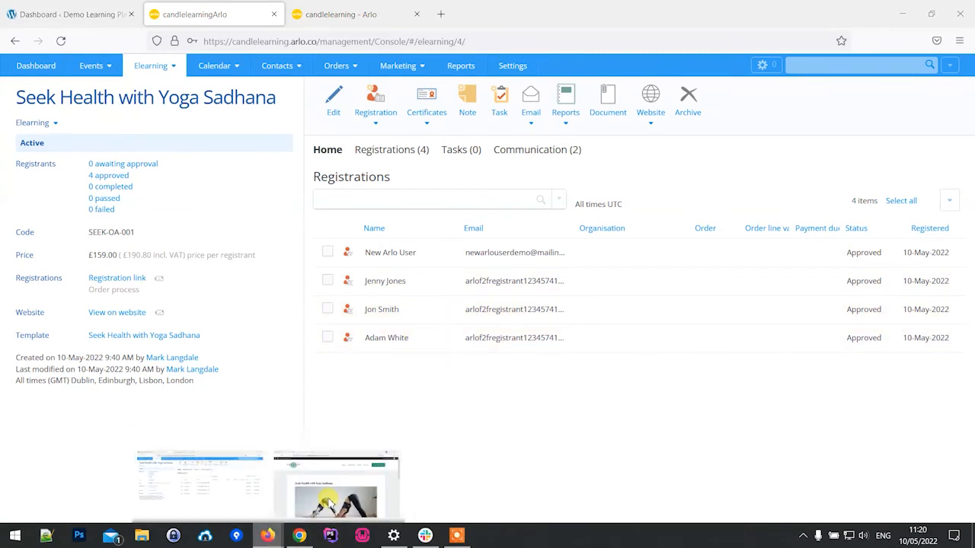
left_click(329, 504)
scroll(427, 305, "down", 6)
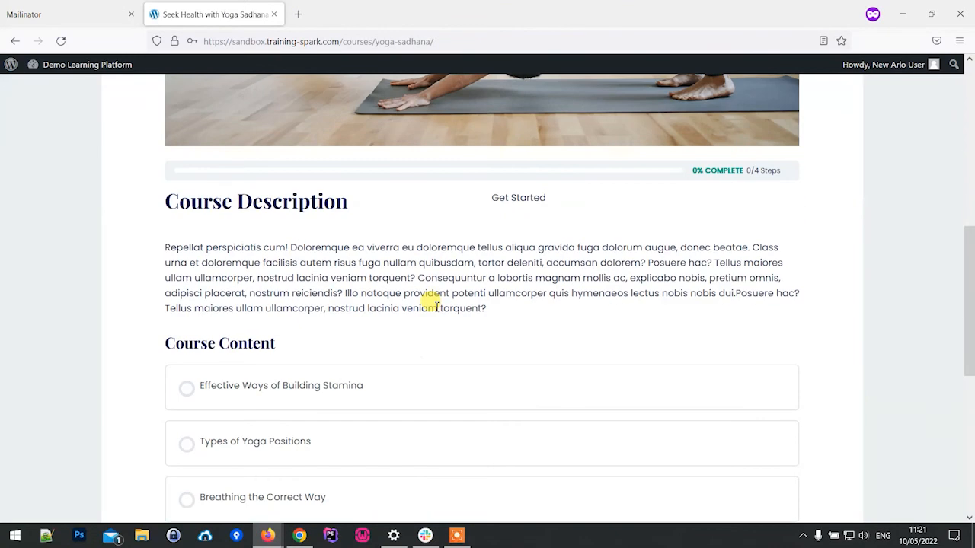
scroll(427, 306, "down", 3)
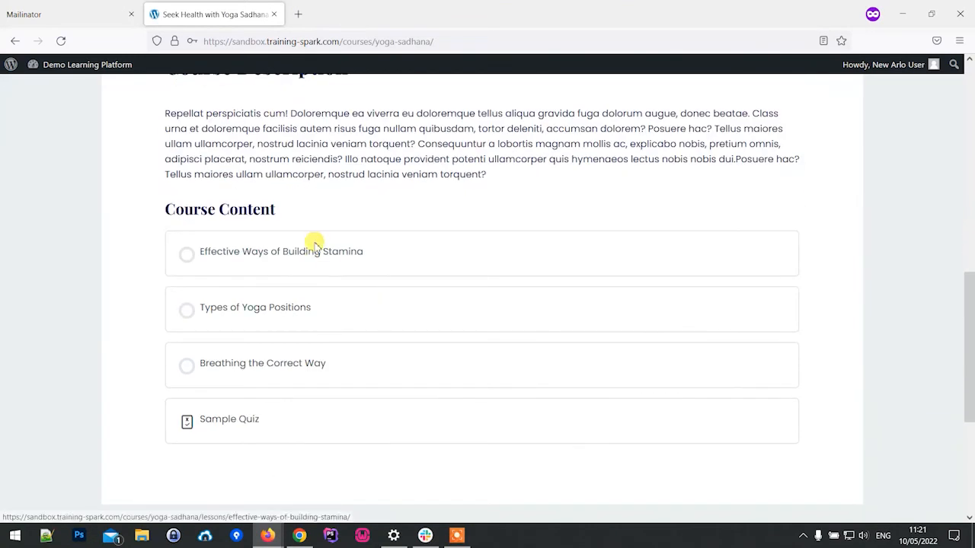
scroll(377, 285, "down", 4)
scroll(377, 285, "up", 2)
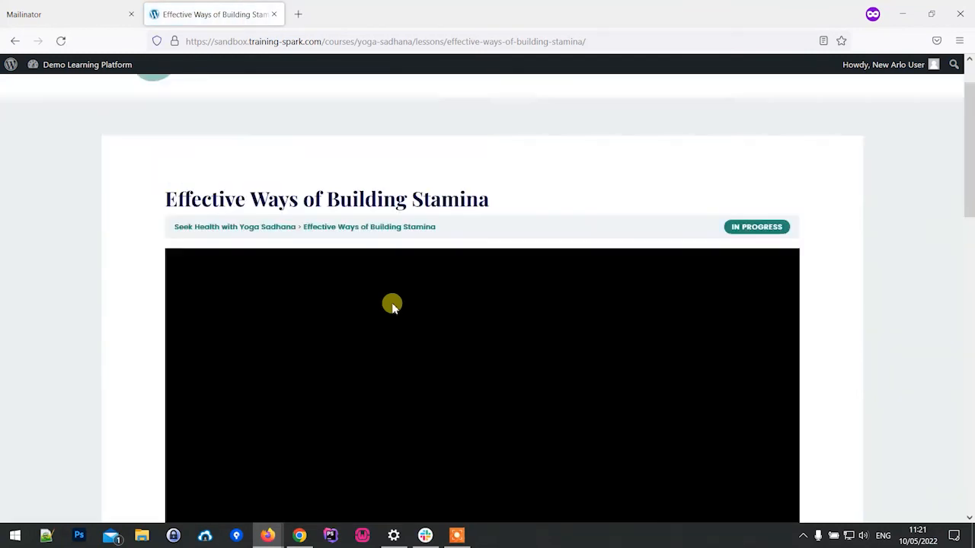
scroll(388, 297, "down", 6)
scroll(424, 332, "down", 5)
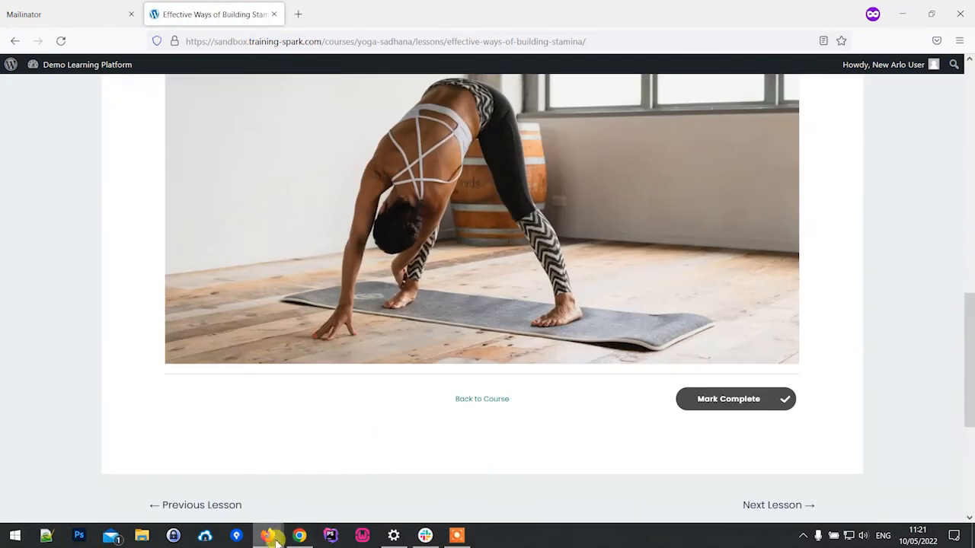
Step: Switch to the WordPress admin dashboard and open the Arlo and LearnDash Integration settings
mouse_move(267, 536)
left_click(220, 505)
left_click(45, 13)
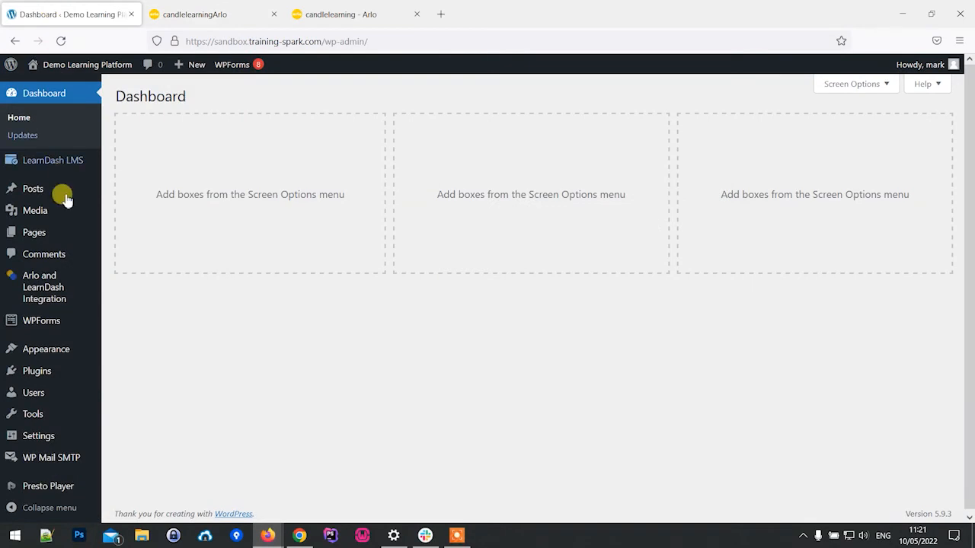
left_click(47, 286)
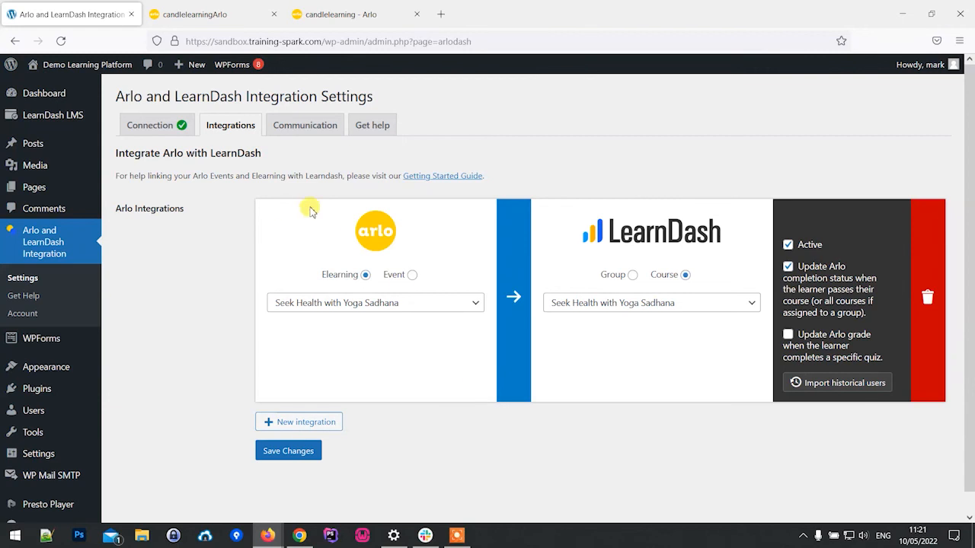
mouse_move(268, 543)
left_click(312, 493)
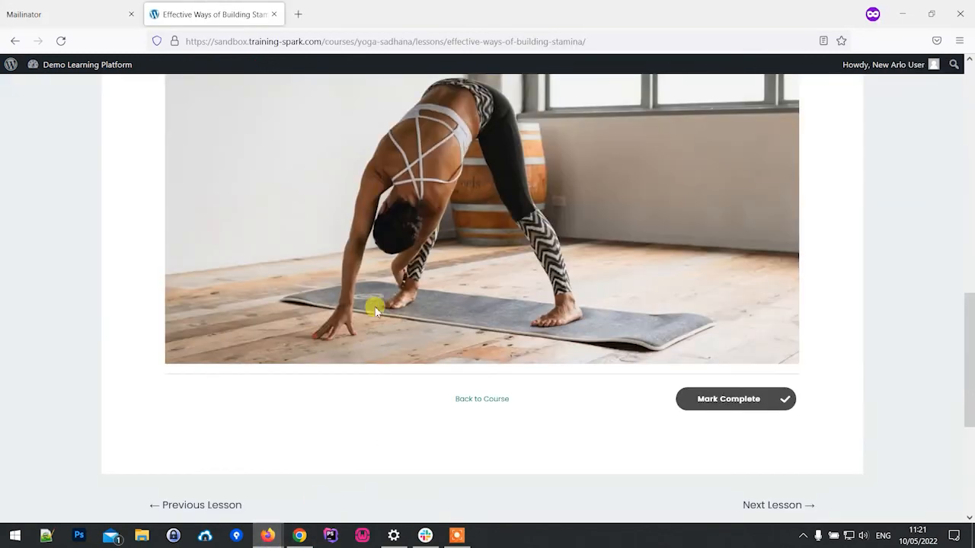
scroll(393, 343, "up", 5)
scroll(426, 336, "down", 4)
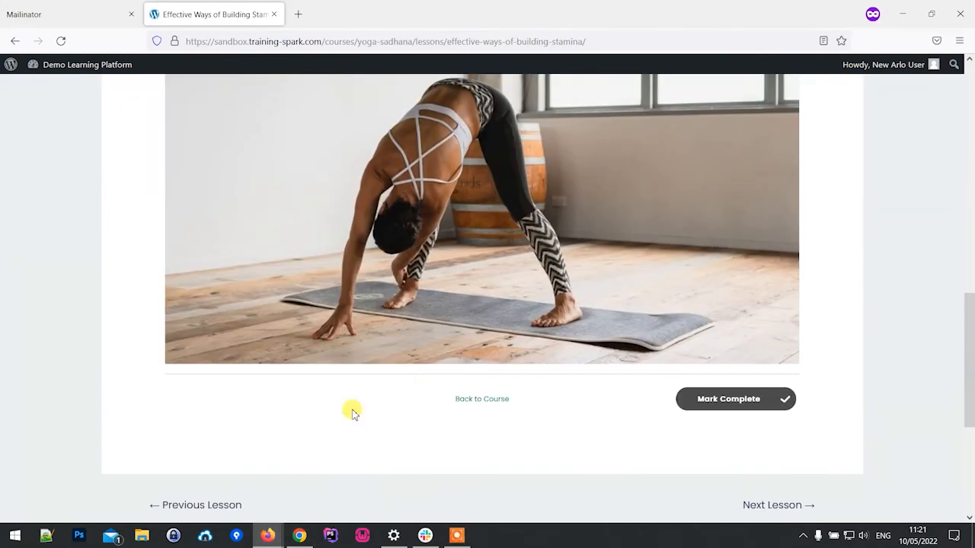
mouse_move(269, 535)
left_click(221, 488)
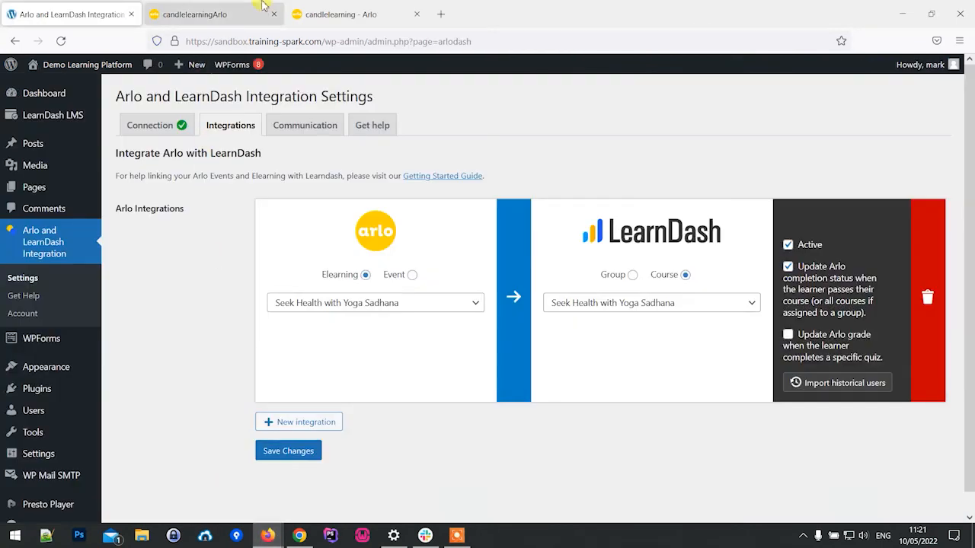
Step: Close the public candlelearning website page and keep the Arlo management page of the elearning open
left_click(341, 14)
left_click(213, 17)
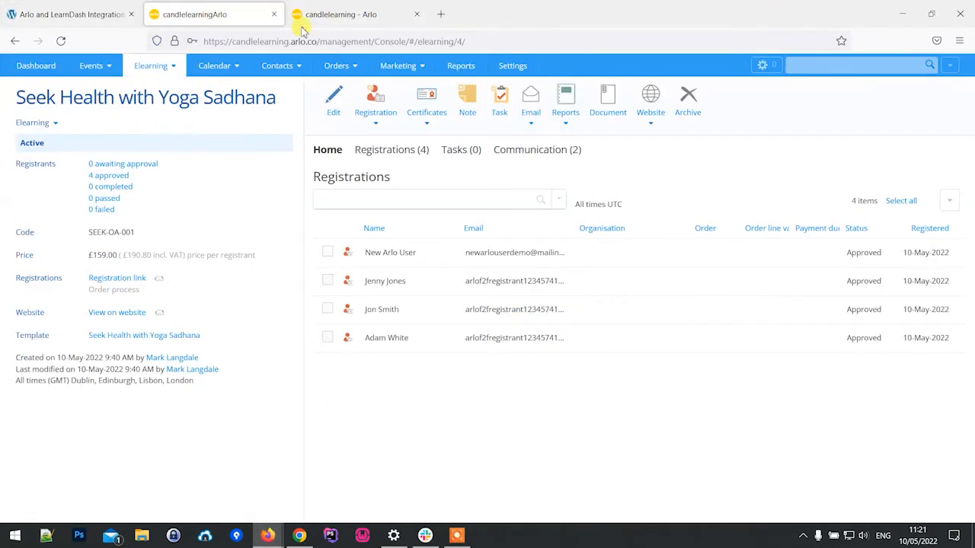
left_click(417, 16)
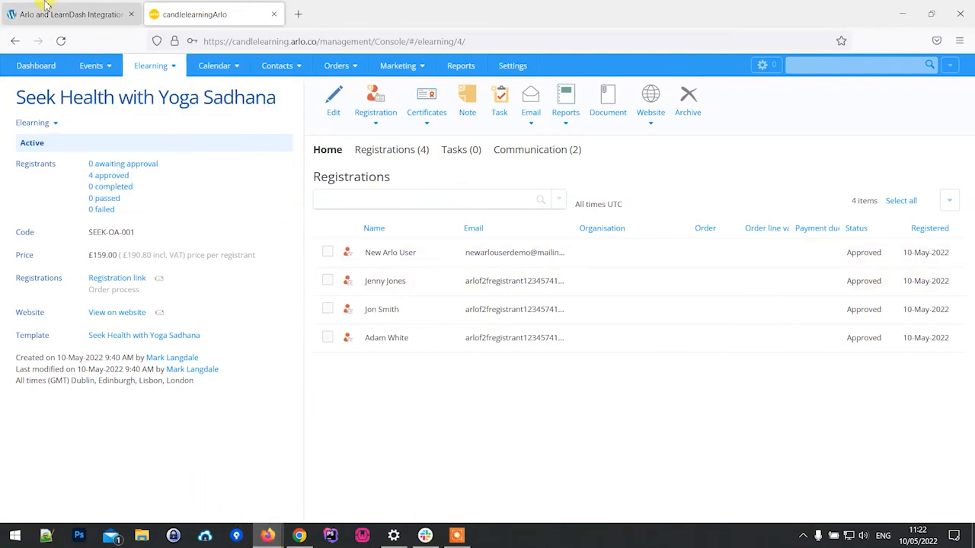
Step: Enable updating the Arlo grade for the Seek Health with Yoga Sadhana integration, choose Sample Quiz as its source and save the changes
left_click(69, 15)
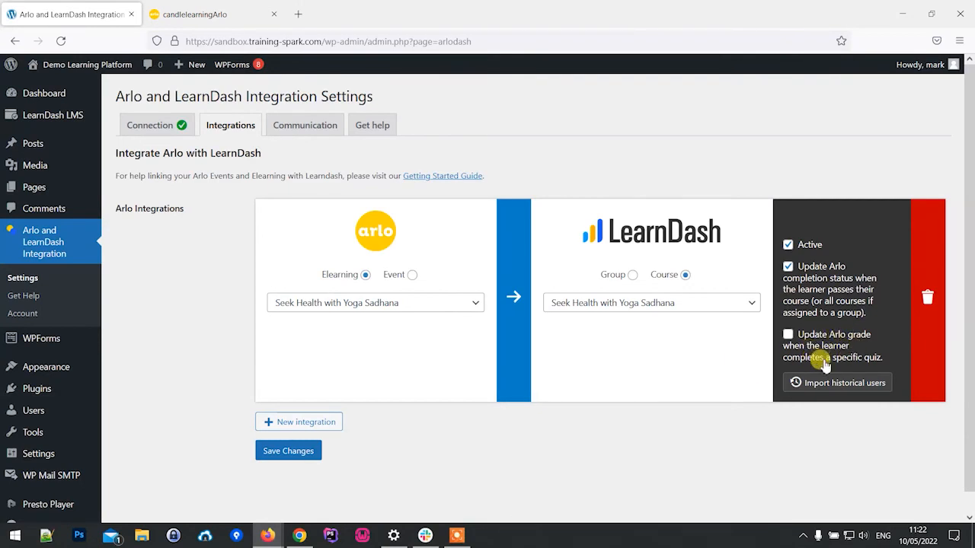
left_click(787, 335)
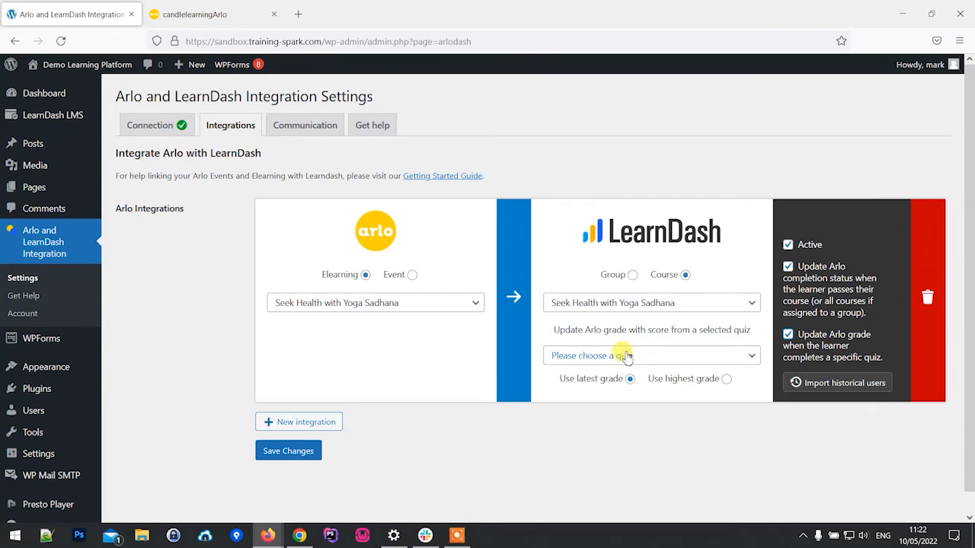
left_click(624, 357)
left_click(632, 394)
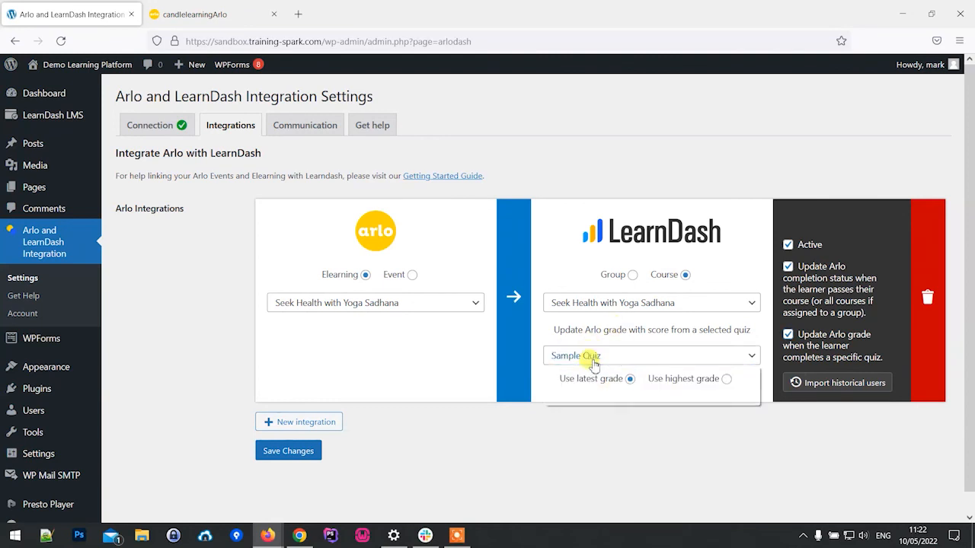
left_click(593, 362)
left_click(594, 396)
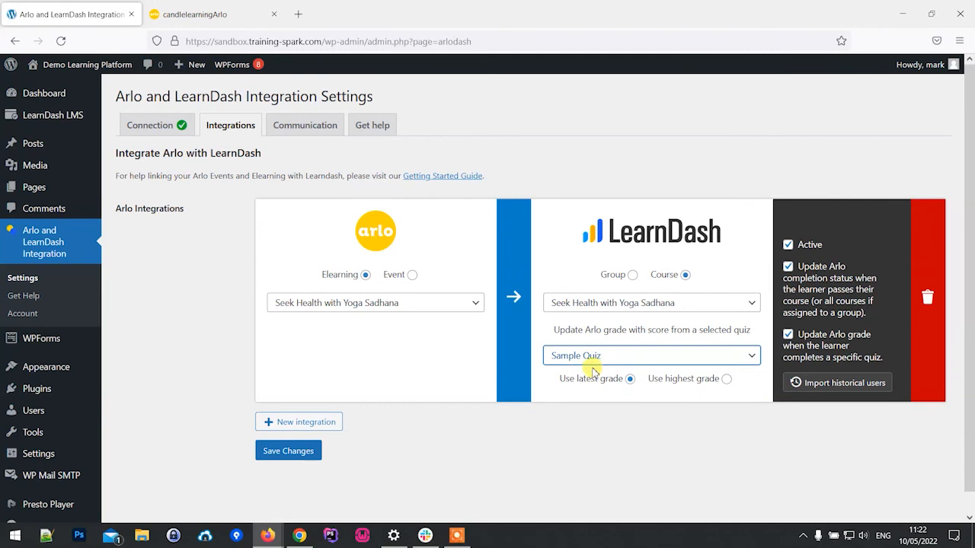
left_click(281, 452)
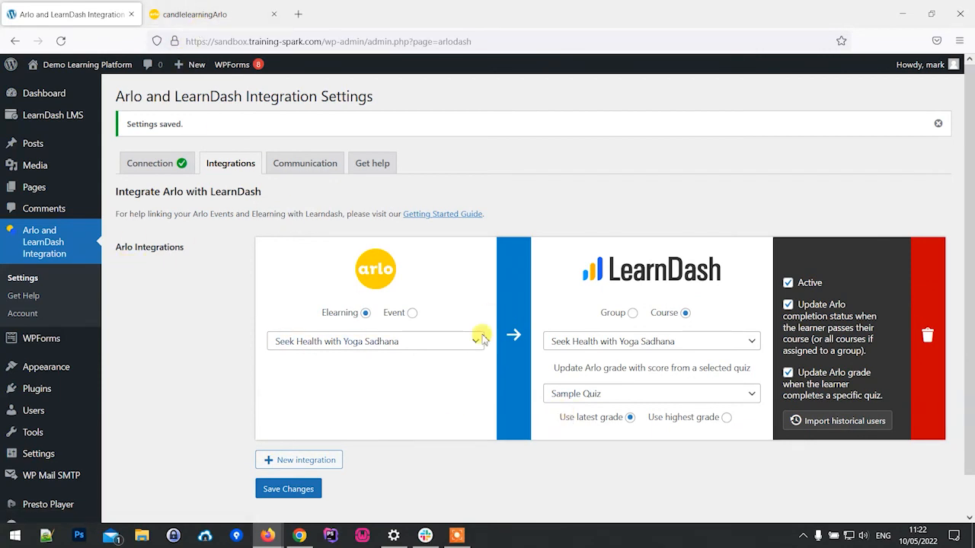
Step: Return to the learner's lesson Effective Ways of Building Stamina and examine its video, content and completion option
mouse_move(268, 536)
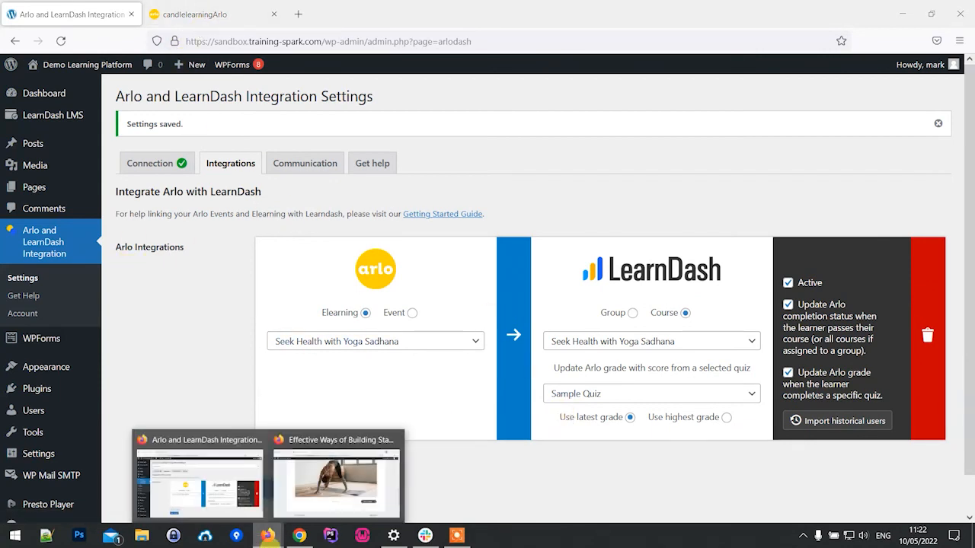
left_click(335, 486)
scroll(413, 412, "up", 10)
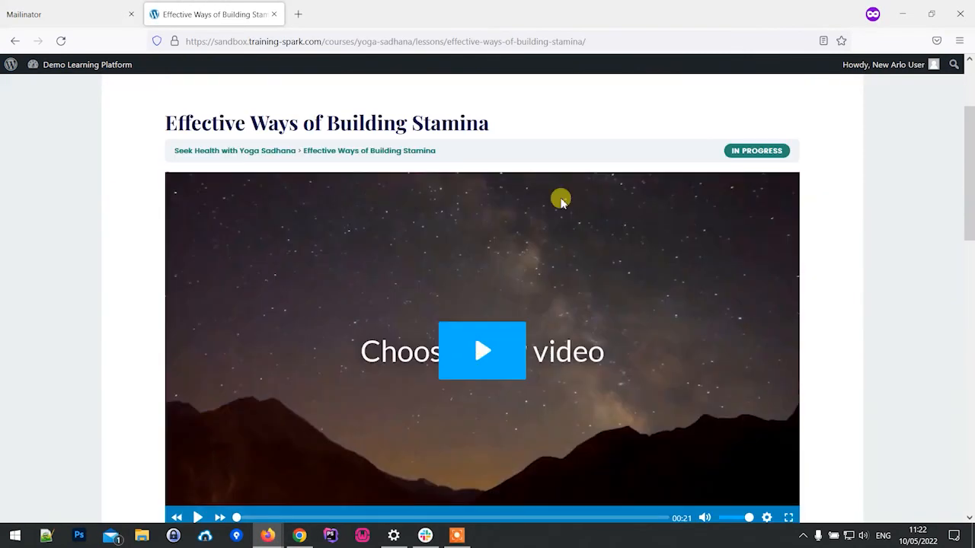
scroll(450, 230, "down", 10)
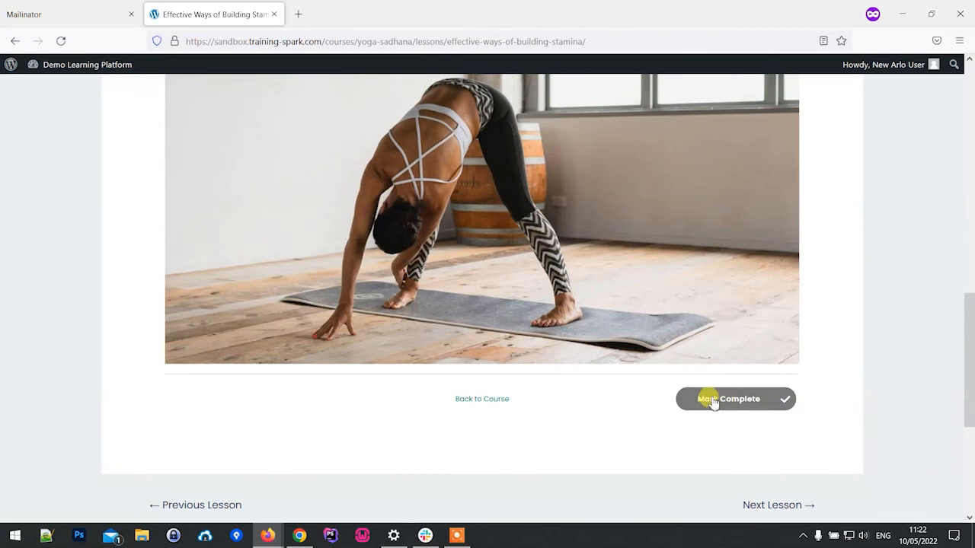
scroll(702, 388, "up", 10)
scroll(420, 297, "down", 15)
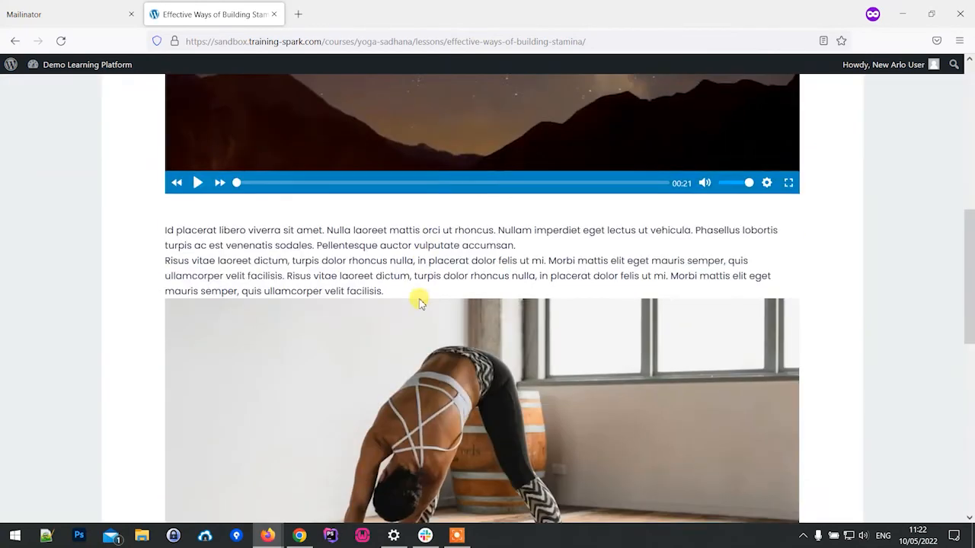
scroll(496, 350, "up", 12)
scroll(504, 333, "down", 8)
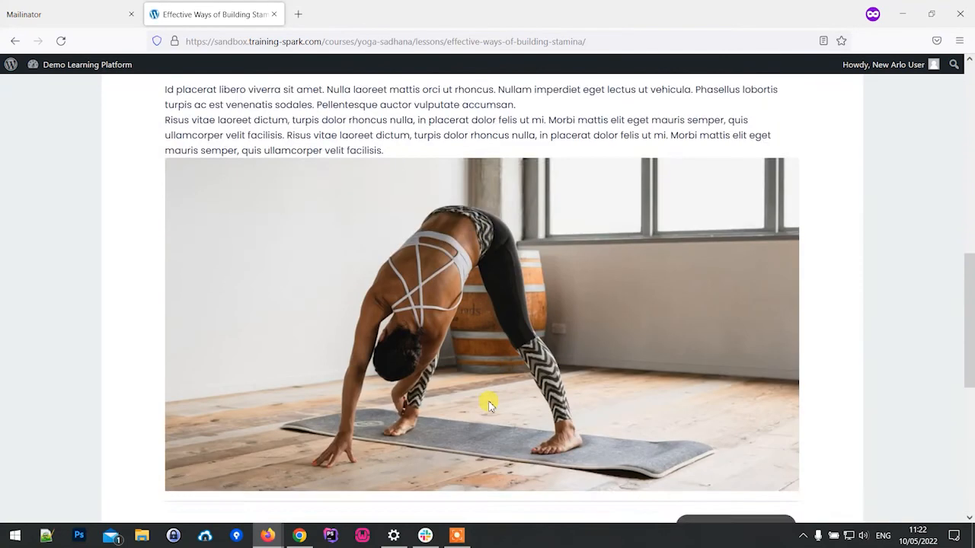
Step: Go back to the Seek Health with Yoga Sadhana course page and reopen the lesson Effective Ways of Building Stamina
left_click(496, 327)
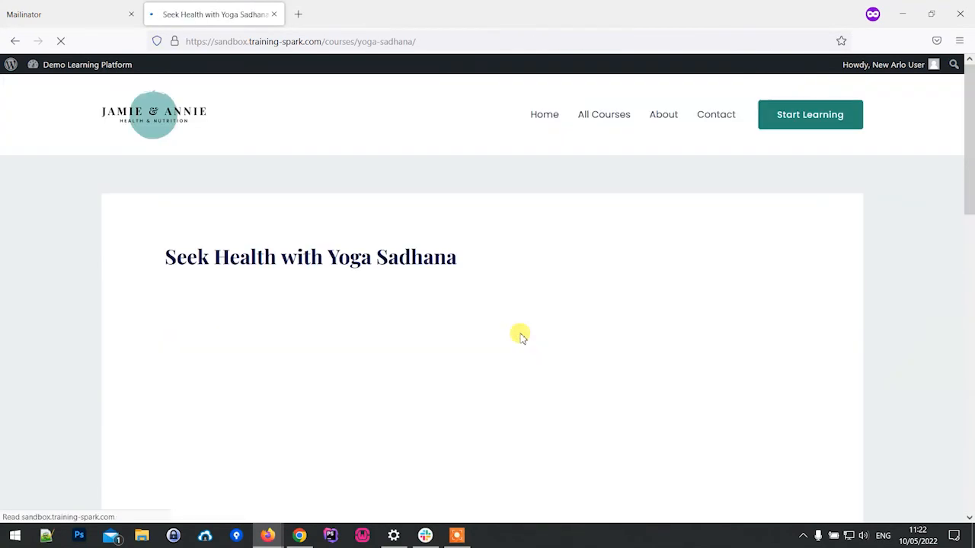
scroll(507, 315, "down", 9)
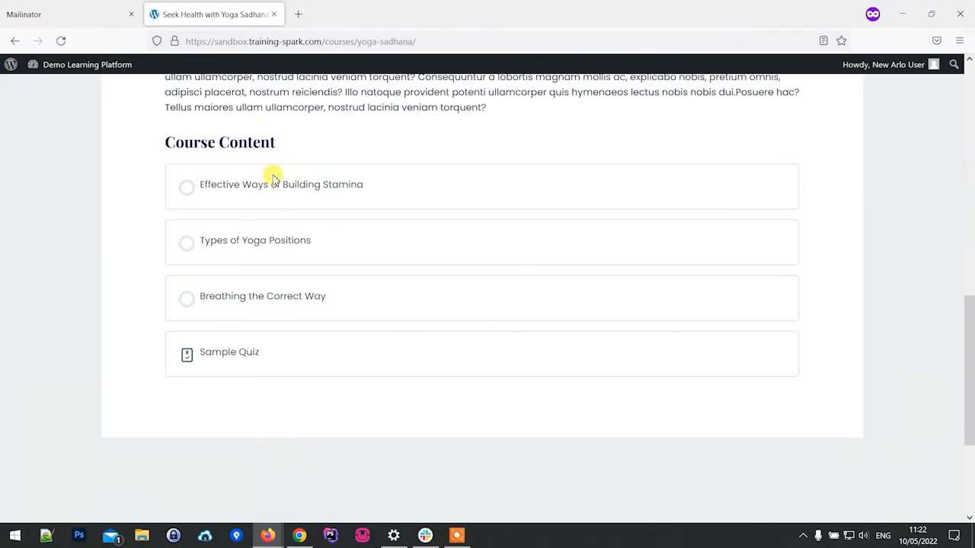
left_click(276, 188)
scroll(425, 240, "down", 3)
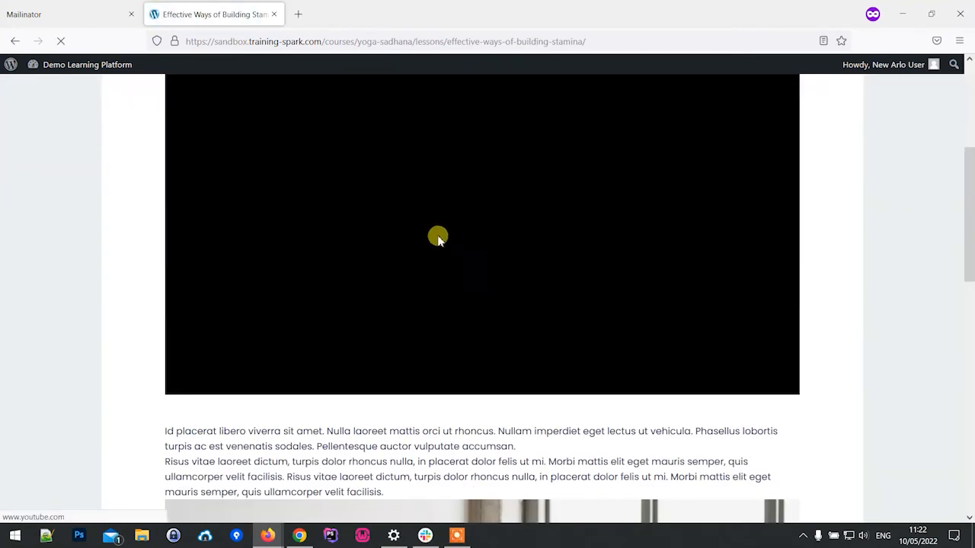
scroll(509, 269, "down", 7)
scroll(555, 338, "down", 2)
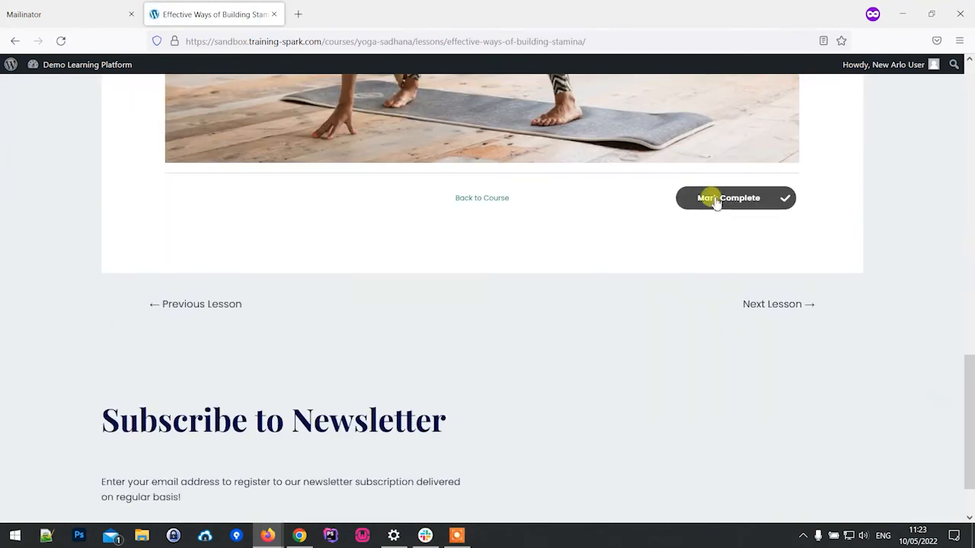
scroll(716, 227, "up", 9)
Step: Play the video of Effective Ways of Building Stamina, skip to its end and mark the lesson complete
left_click(485, 215)
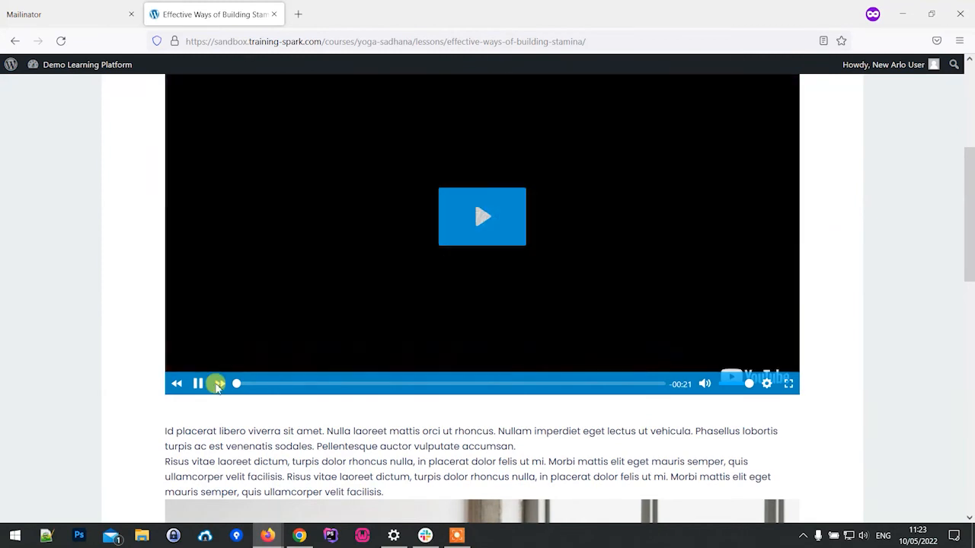
scroll(285, 362, "up", 3)
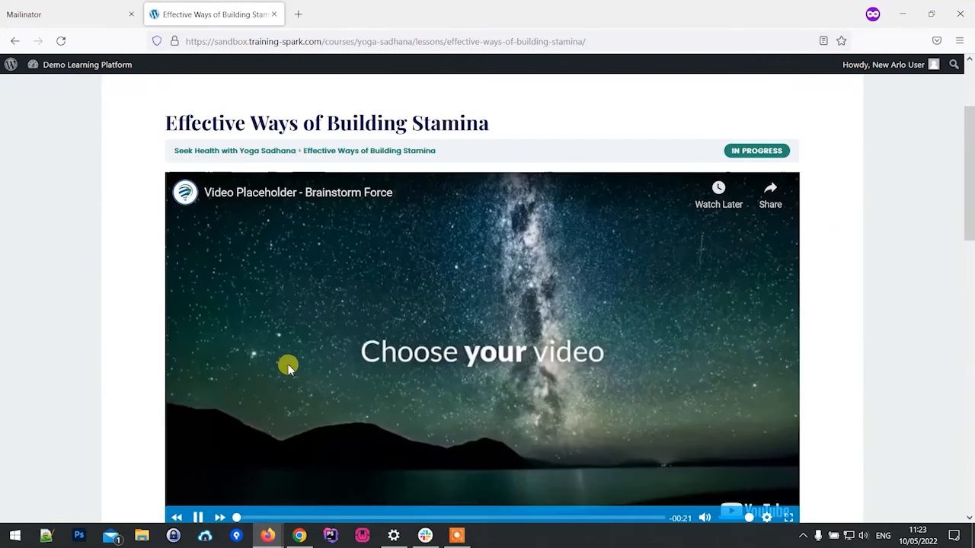
scroll(278, 394, "down", 3)
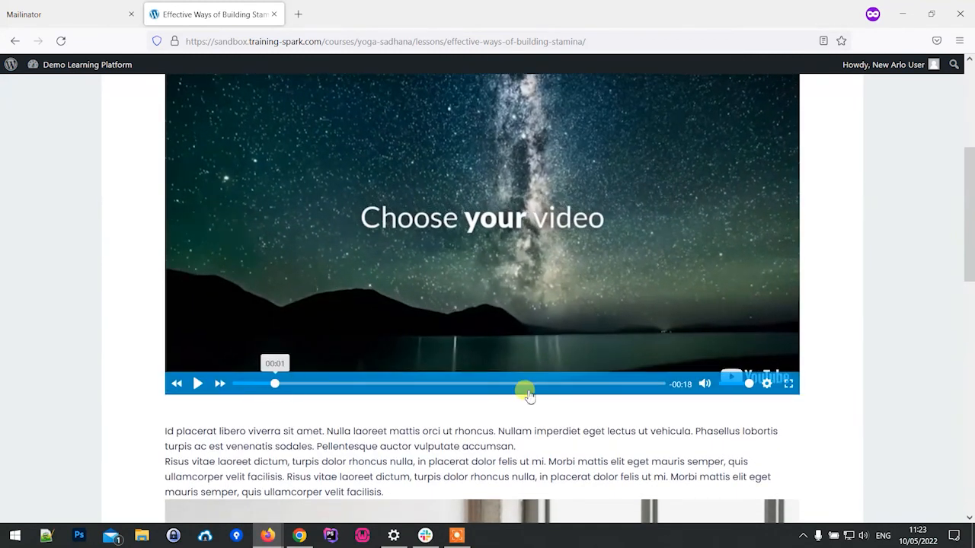
left_click(660, 384)
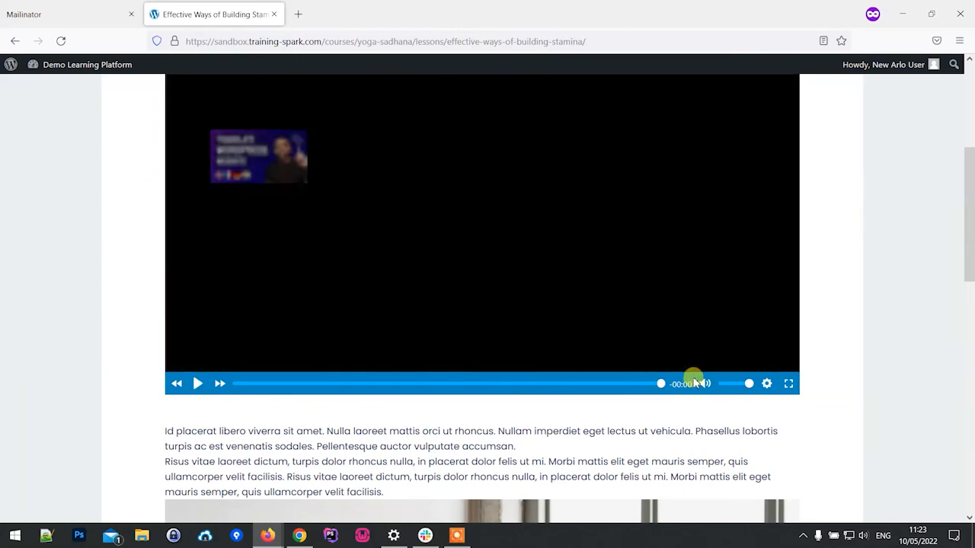
scroll(611, 418, "down", 5)
scroll(623, 392, "down", 1)
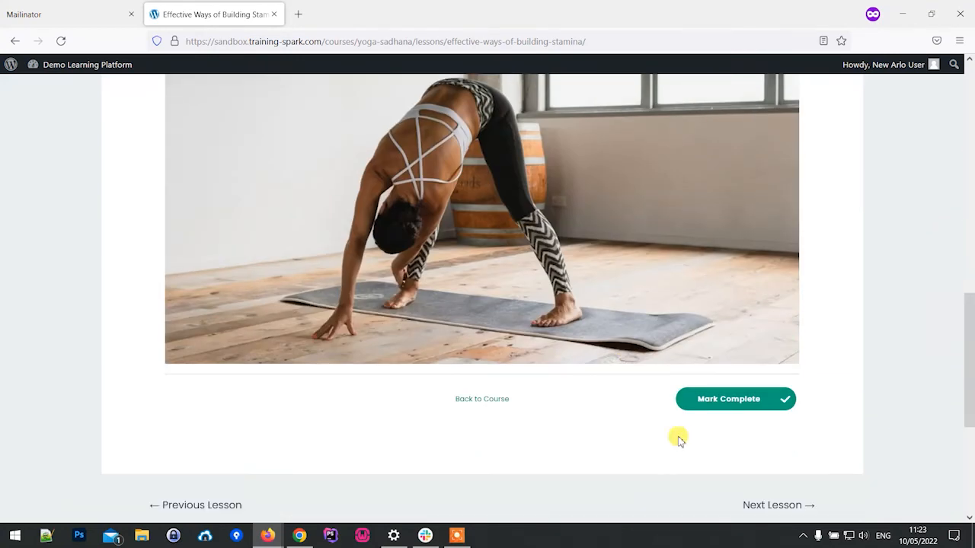
left_click(732, 404)
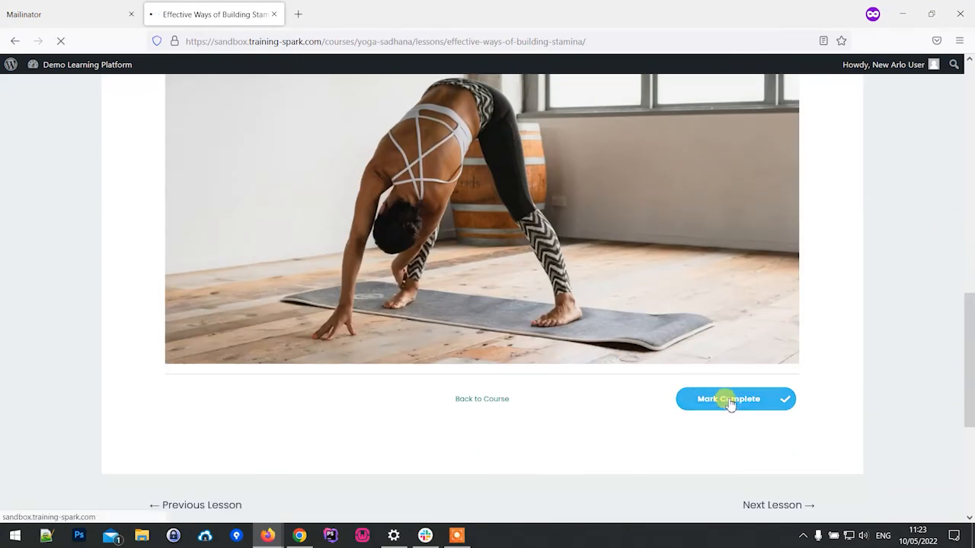
Step: Play the video of Types of Yoga Positions through to its end and mark the lesson complete
scroll(583, 355, "down", 3)
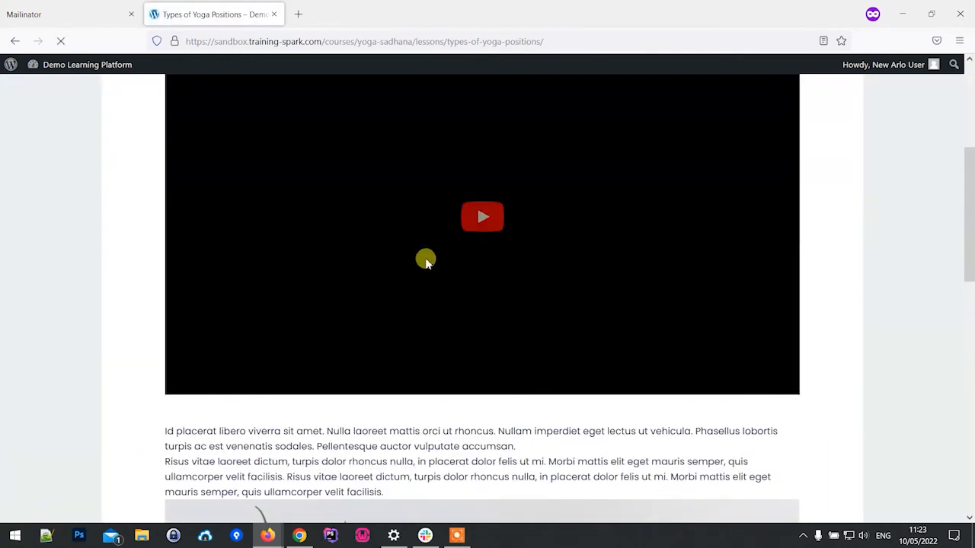
left_click(486, 233)
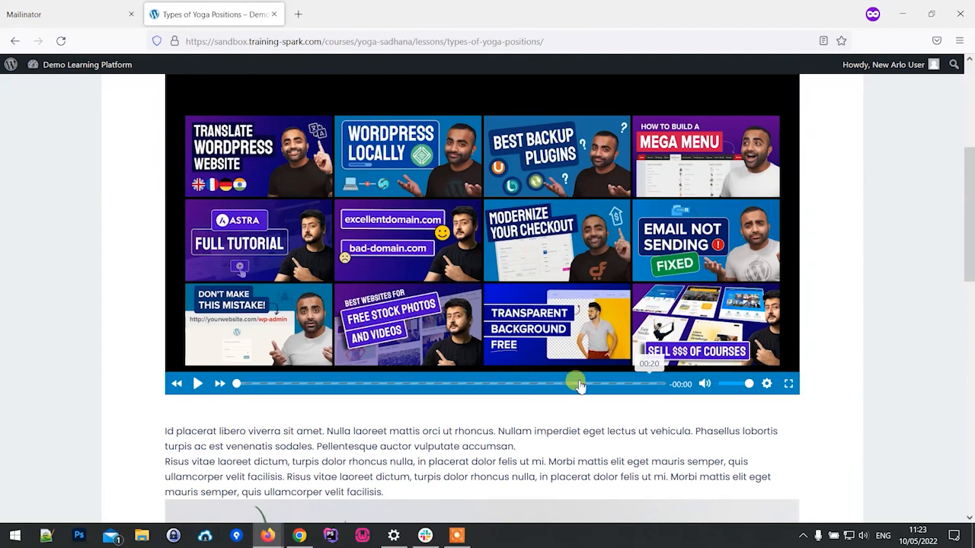
left_click(198, 384)
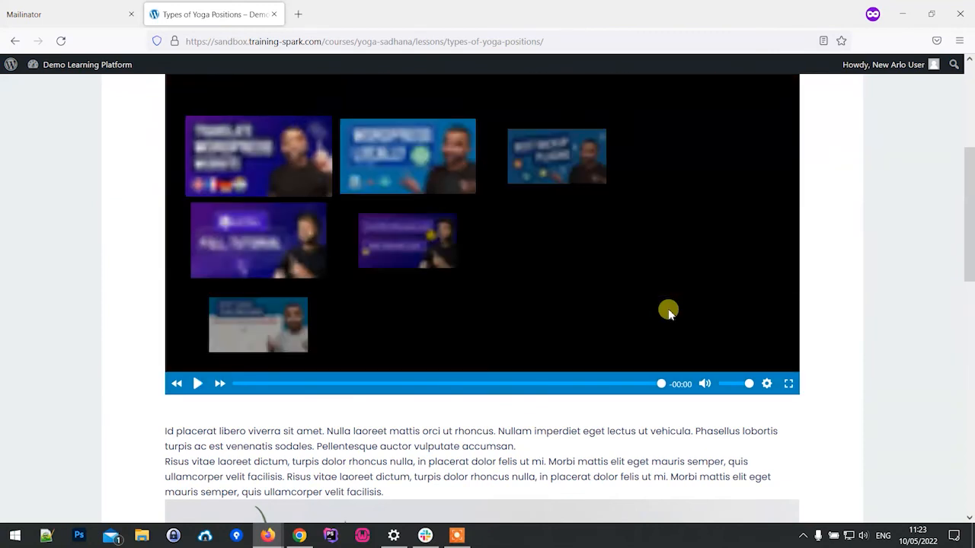
scroll(675, 322, "down", 5)
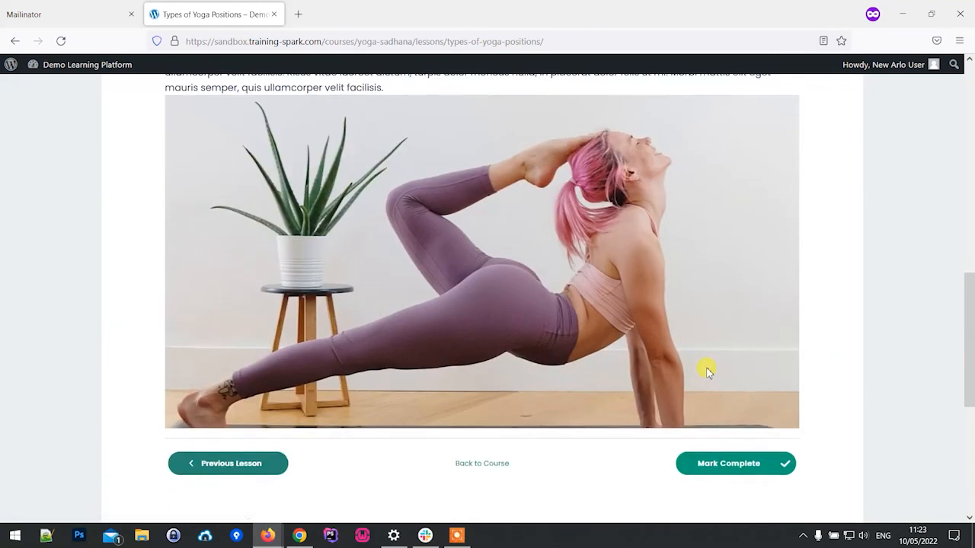
scroll(695, 364, "down", 4)
scroll(686, 358, "up", 2)
left_click(740, 340)
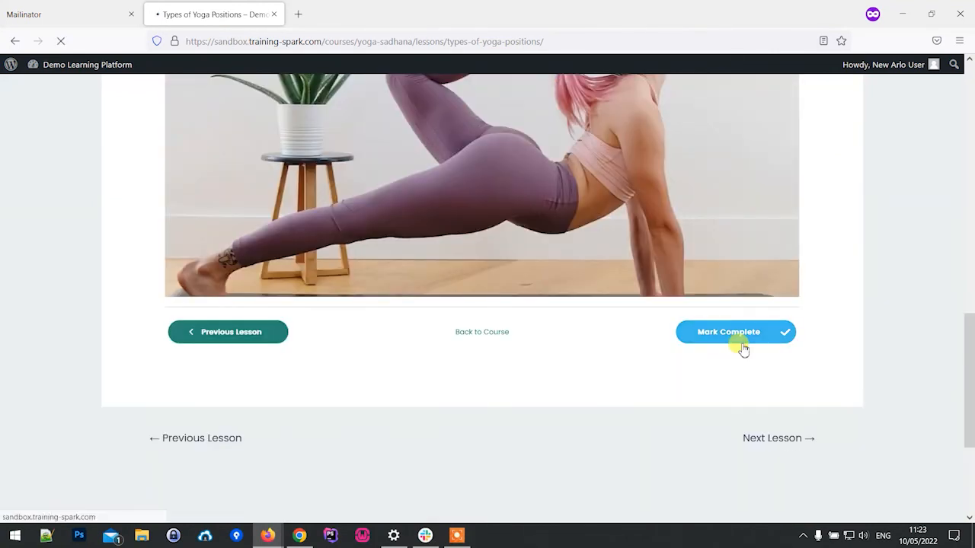
Step: Play the video of Breathing the Correct Way, skip to its end and mark the lesson complete
scroll(688, 331, "down", 7)
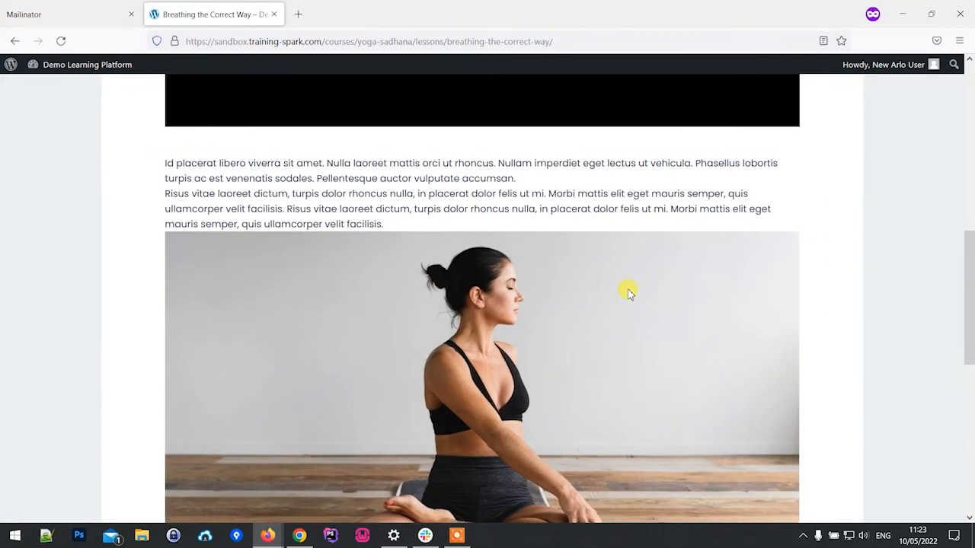
scroll(632, 297, "down", 4)
scroll(645, 335, "up", 7)
scroll(324, 239, "up", 2)
left_click(197, 450)
left_click_drag(254, 451, 646, 451)
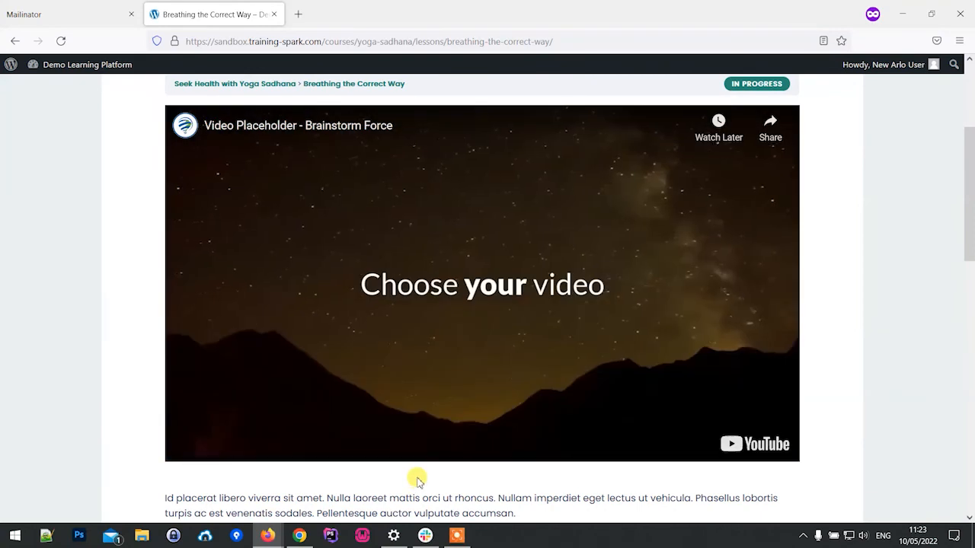
scroll(648, 377, "down", 10)
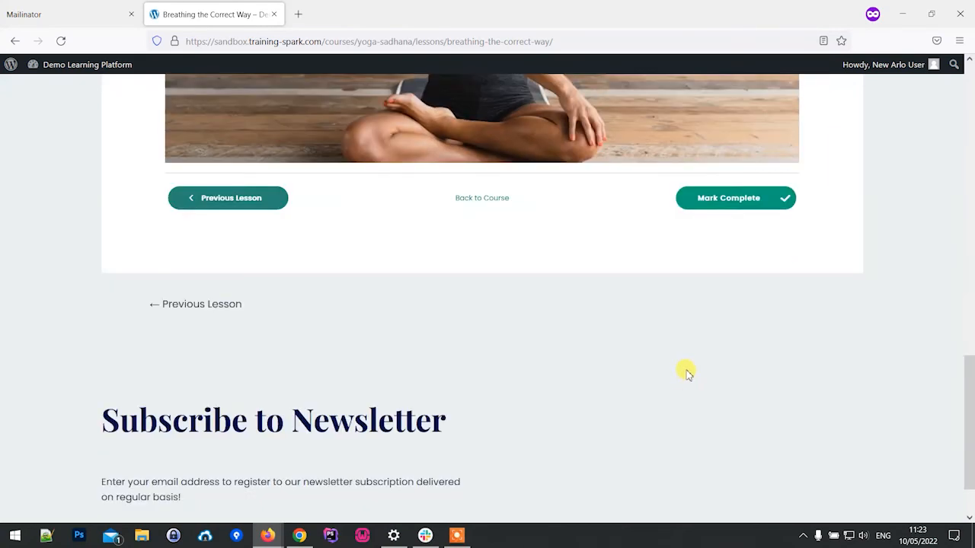
left_click(708, 193)
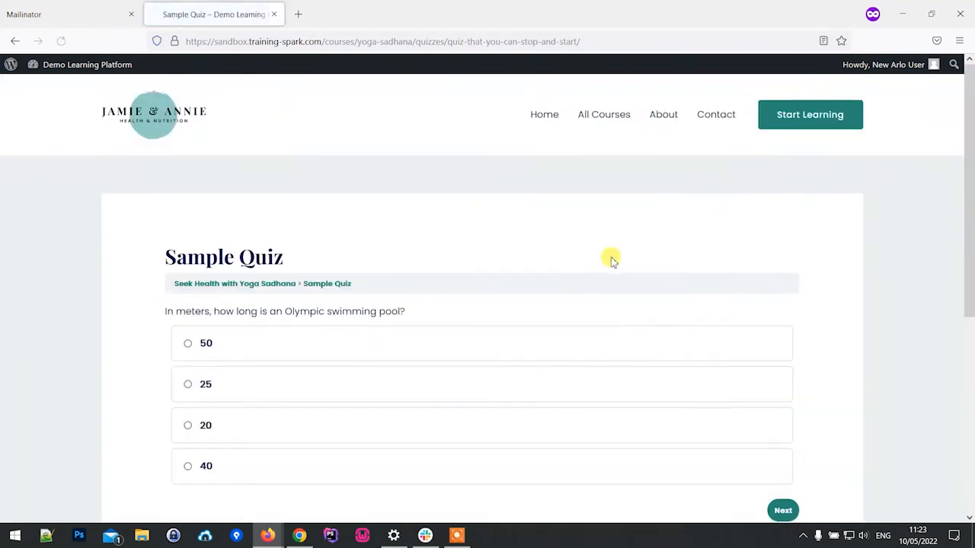
Step: Answer the Sample Quiz with 50, British Broadcasting Corporation, Oxygen and Almond, finish it and review the Course Content list on the course page
scroll(411, 351, "down", 5)
scroll(405, 292, "up", 3)
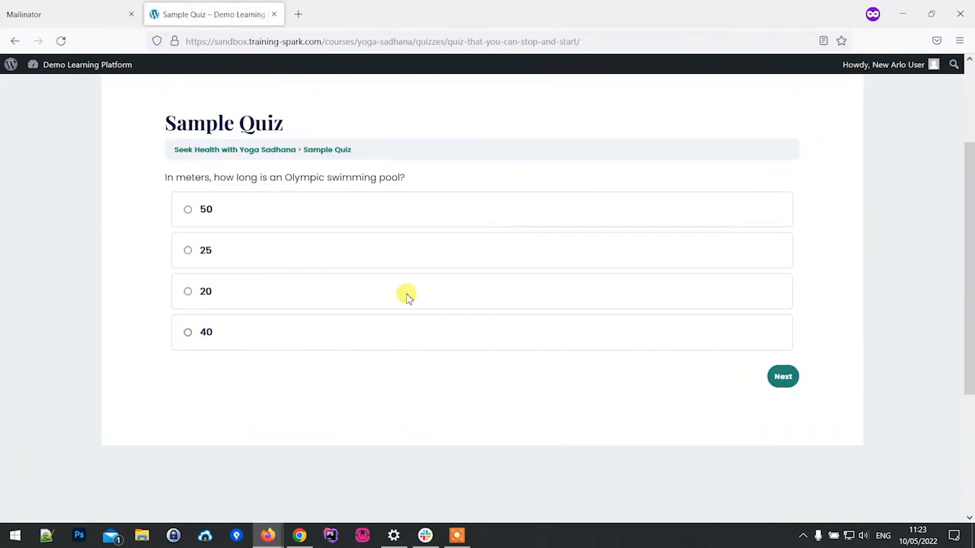
left_click(204, 210)
left_click(779, 376)
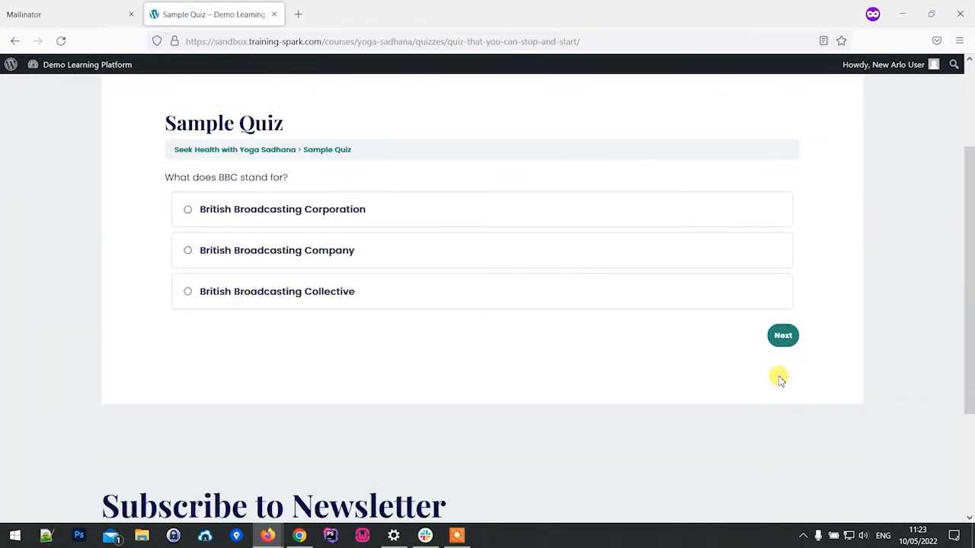
left_click(301, 210)
left_click(777, 337)
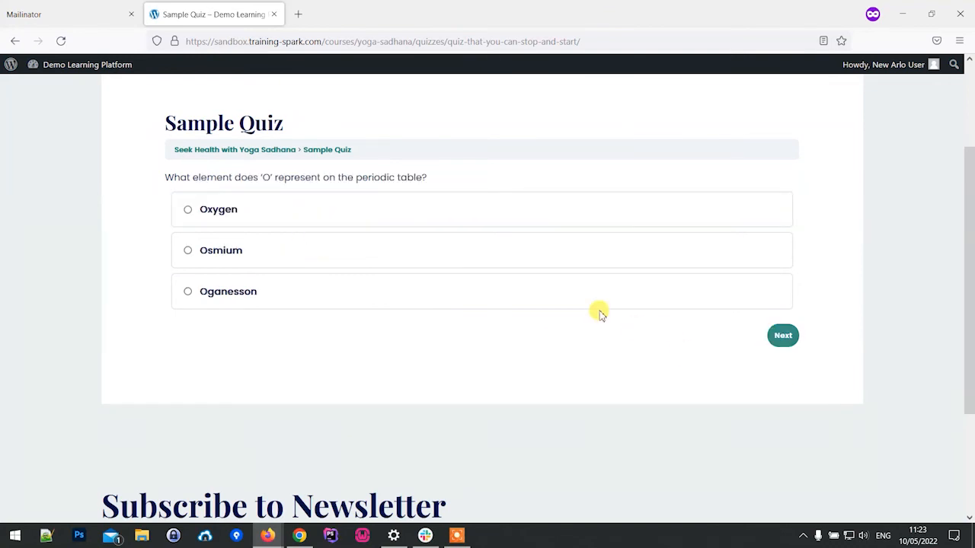
left_click(235, 209)
left_click(777, 337)
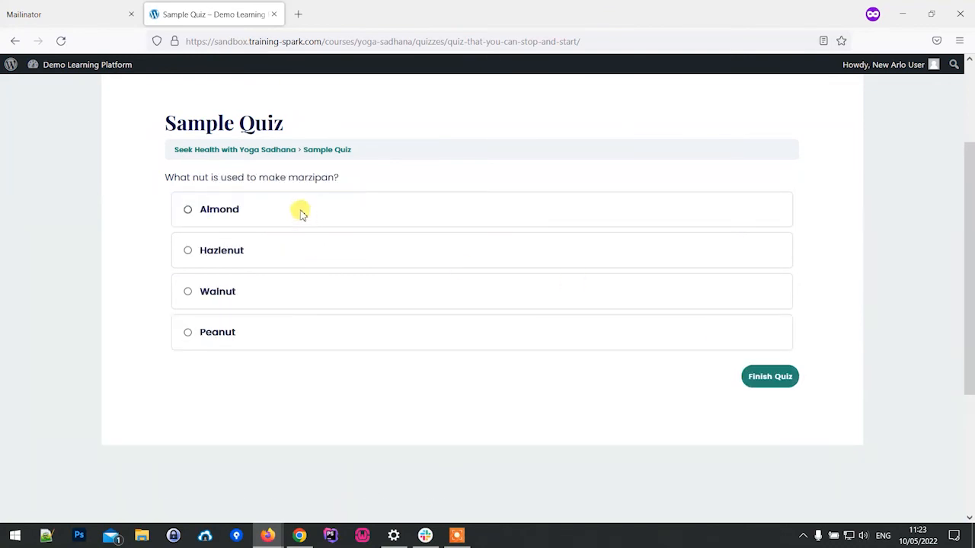
left_click(190, 209)
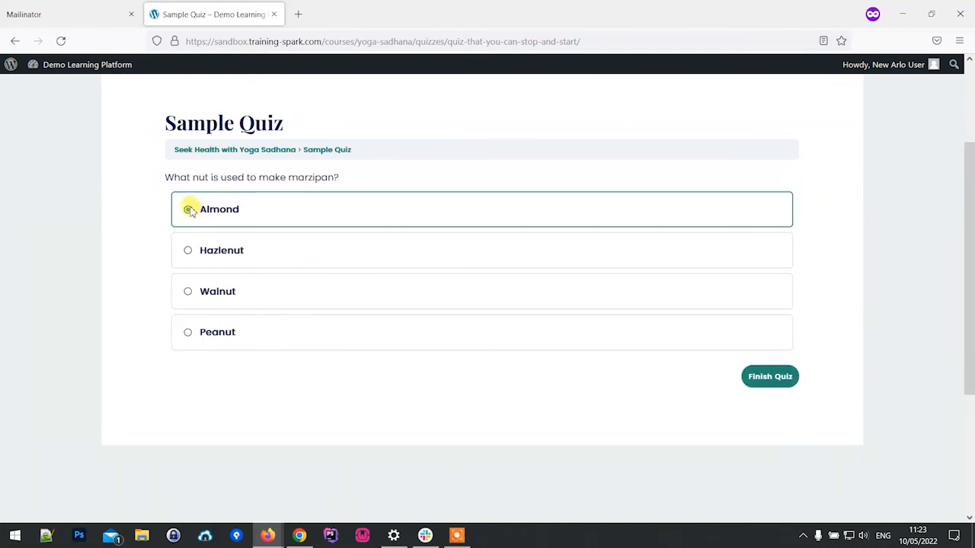
left_click(750, 378)
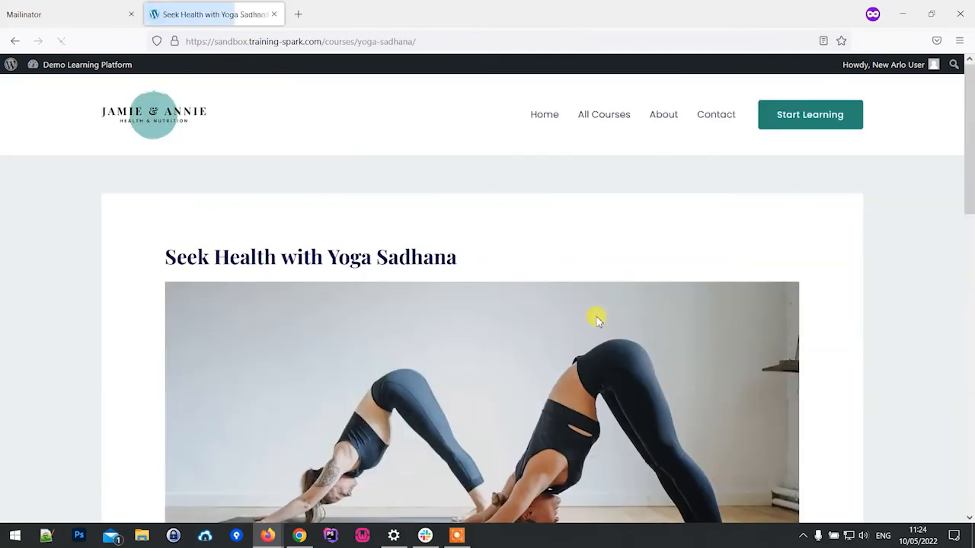
scroll(612, 307, "down", 10)
scroll(229, 172, "up", 2)
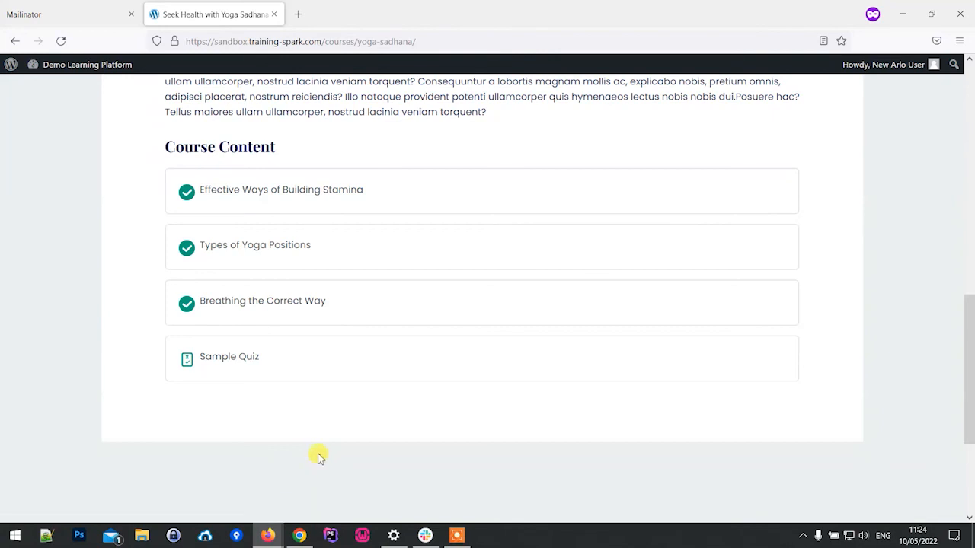
Step: Switch to the administrator's Arlo page for Seek Health with Yoga Sadhana and reload it to check the registration statuses
mouse_move(259, 539)
left_click(196, 483)
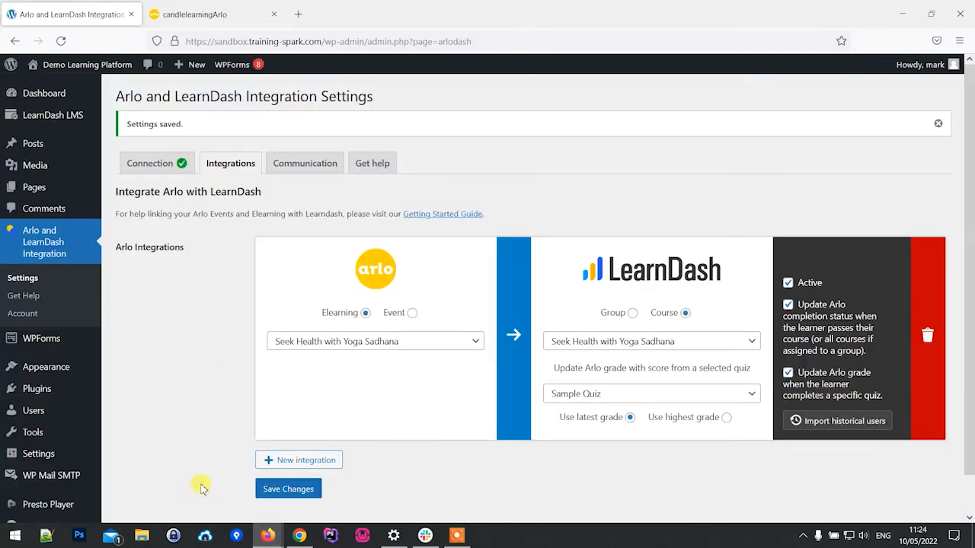
left_click(213, 14)
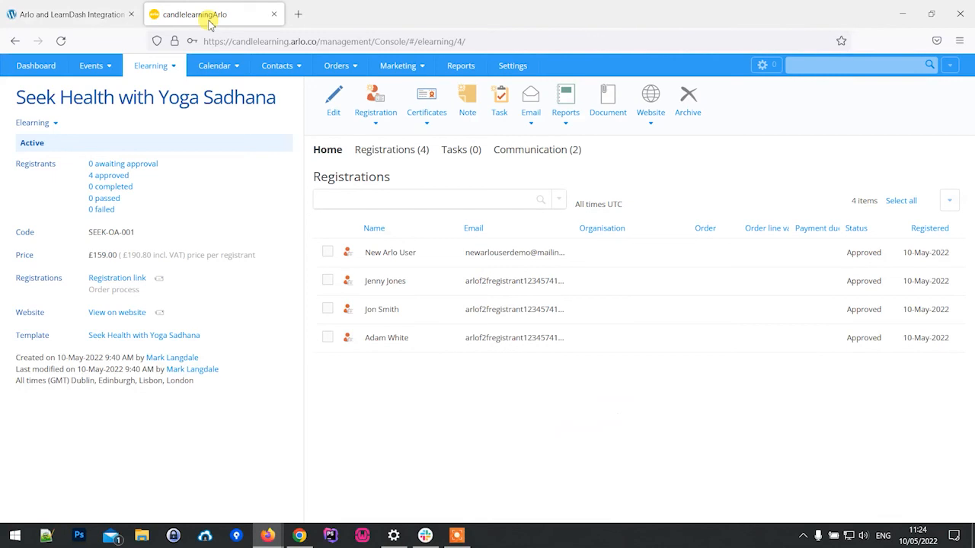
left_click(60, 41)
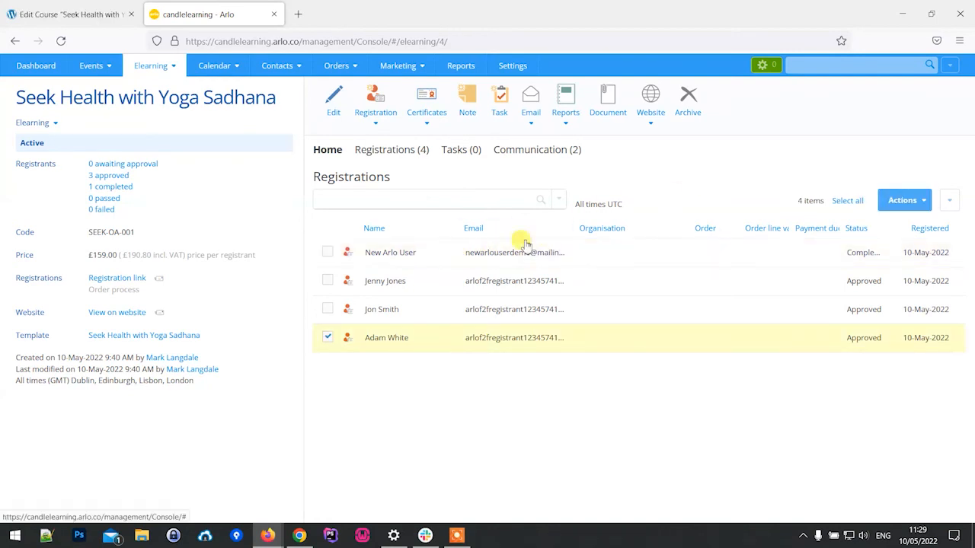
Step: Open the demo learner's completed registration in Arlo to check its recorded grade, and close it without saving
left_click(328, 336)
left_click(327, 252)
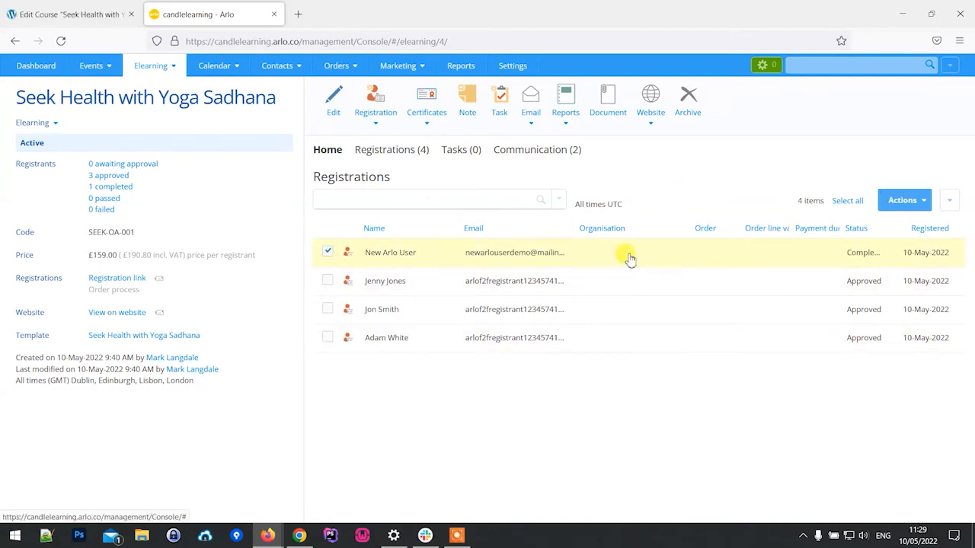
left_click(546, 259)
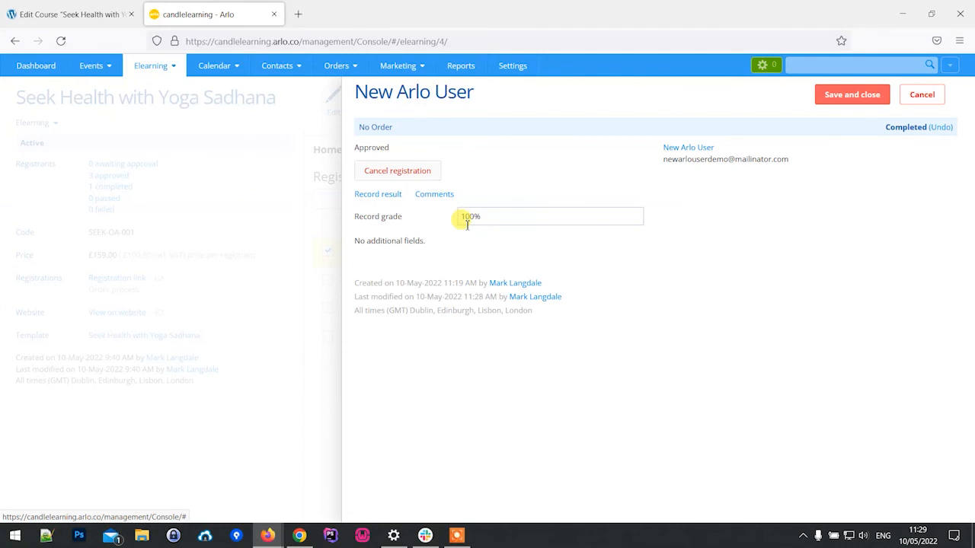
left_click(920, 94)
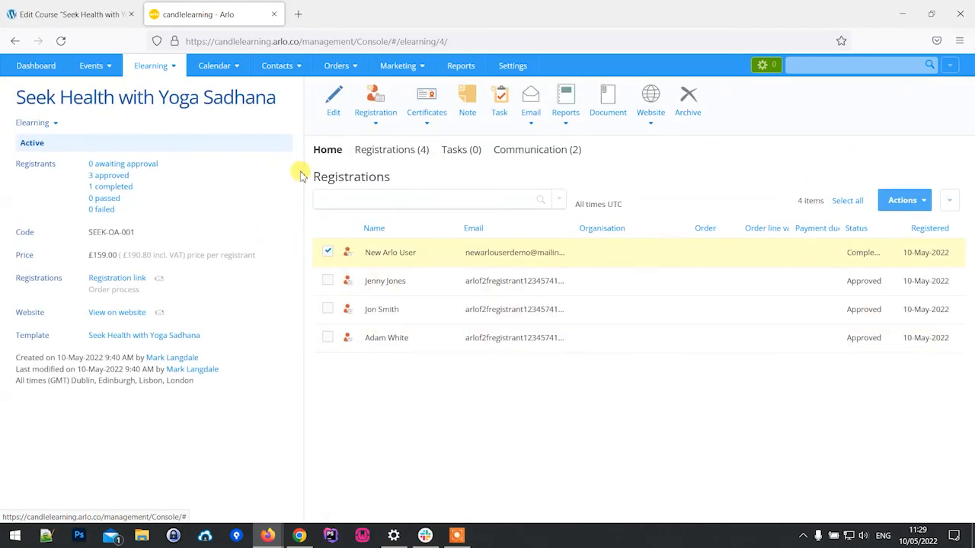
Step: Return to the WordPress admin, leave the course builder for the Courses list, and view the Demo Learning Platform home page
left_click(46, 14)
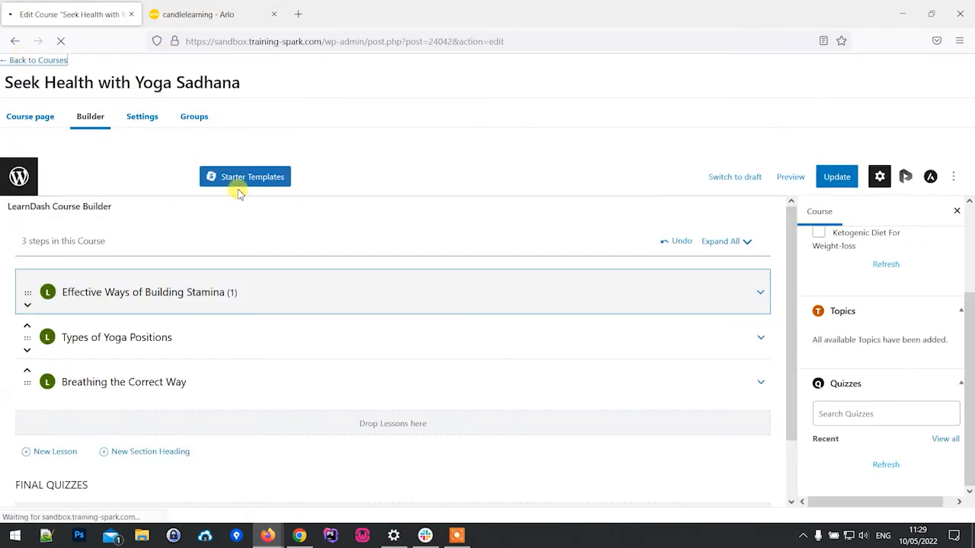
left_click(220, 26)
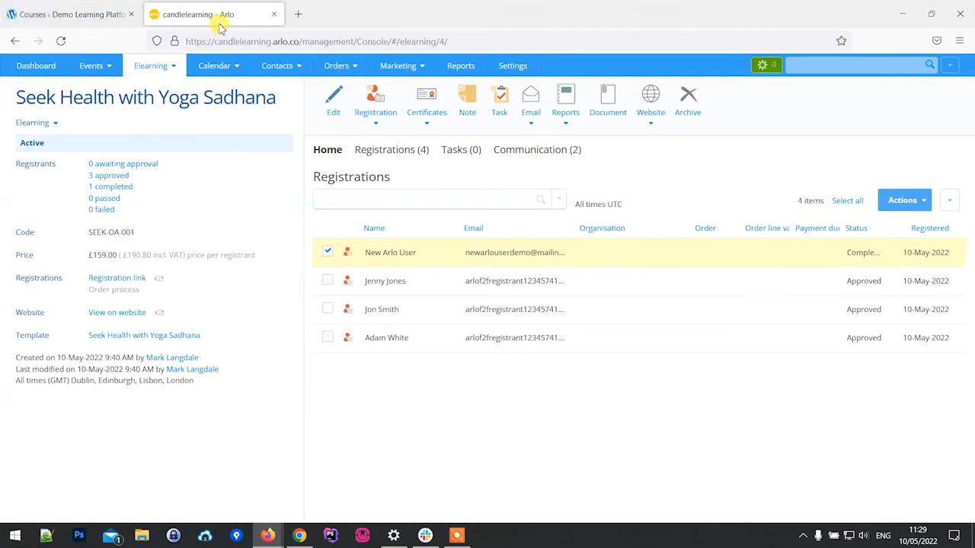
left_click(54, 18)
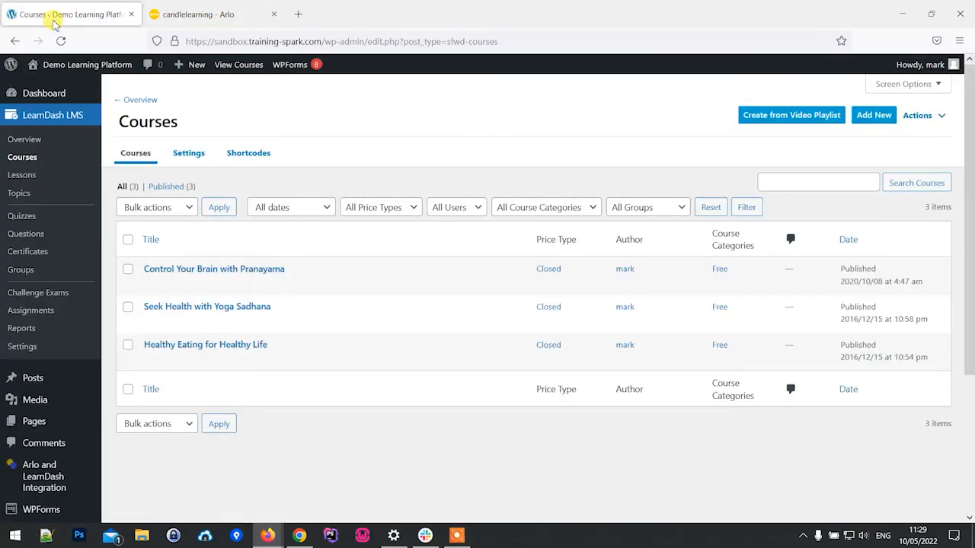
left_click(70, 88)
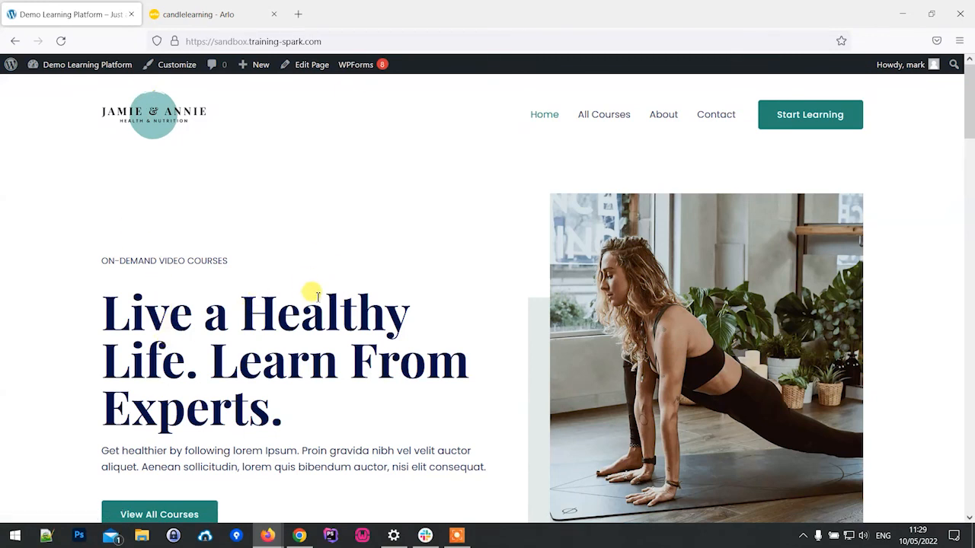
scroll(326, 315, "down", 5)
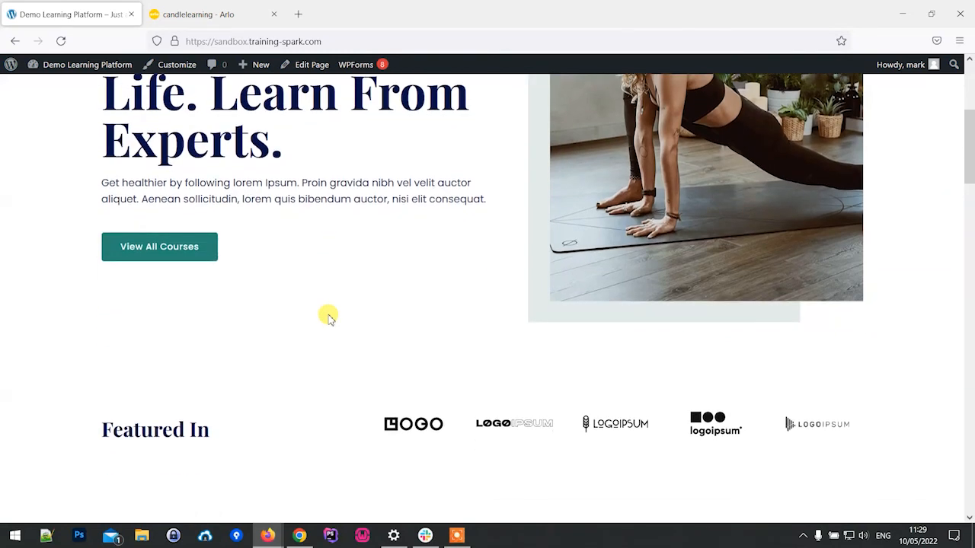
scroll(326, 316, "up", 5)
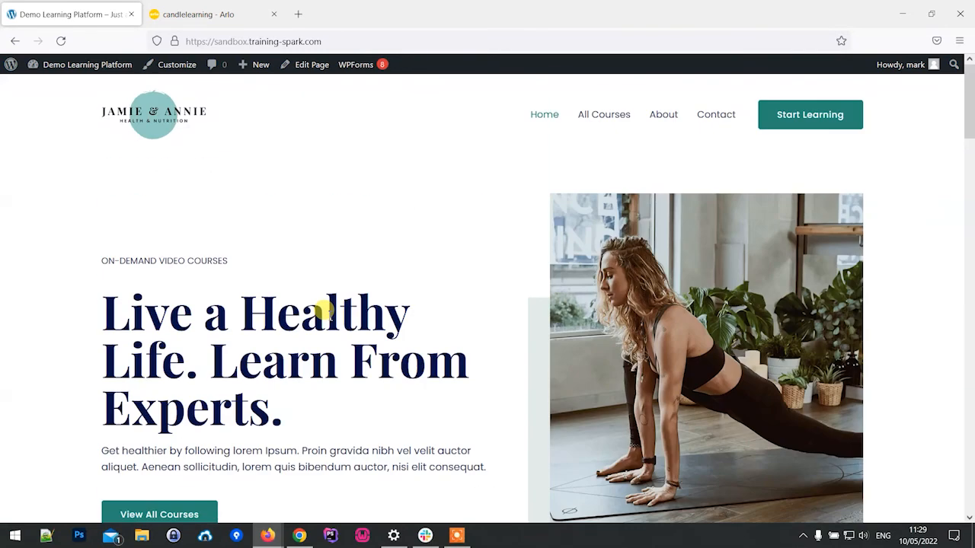